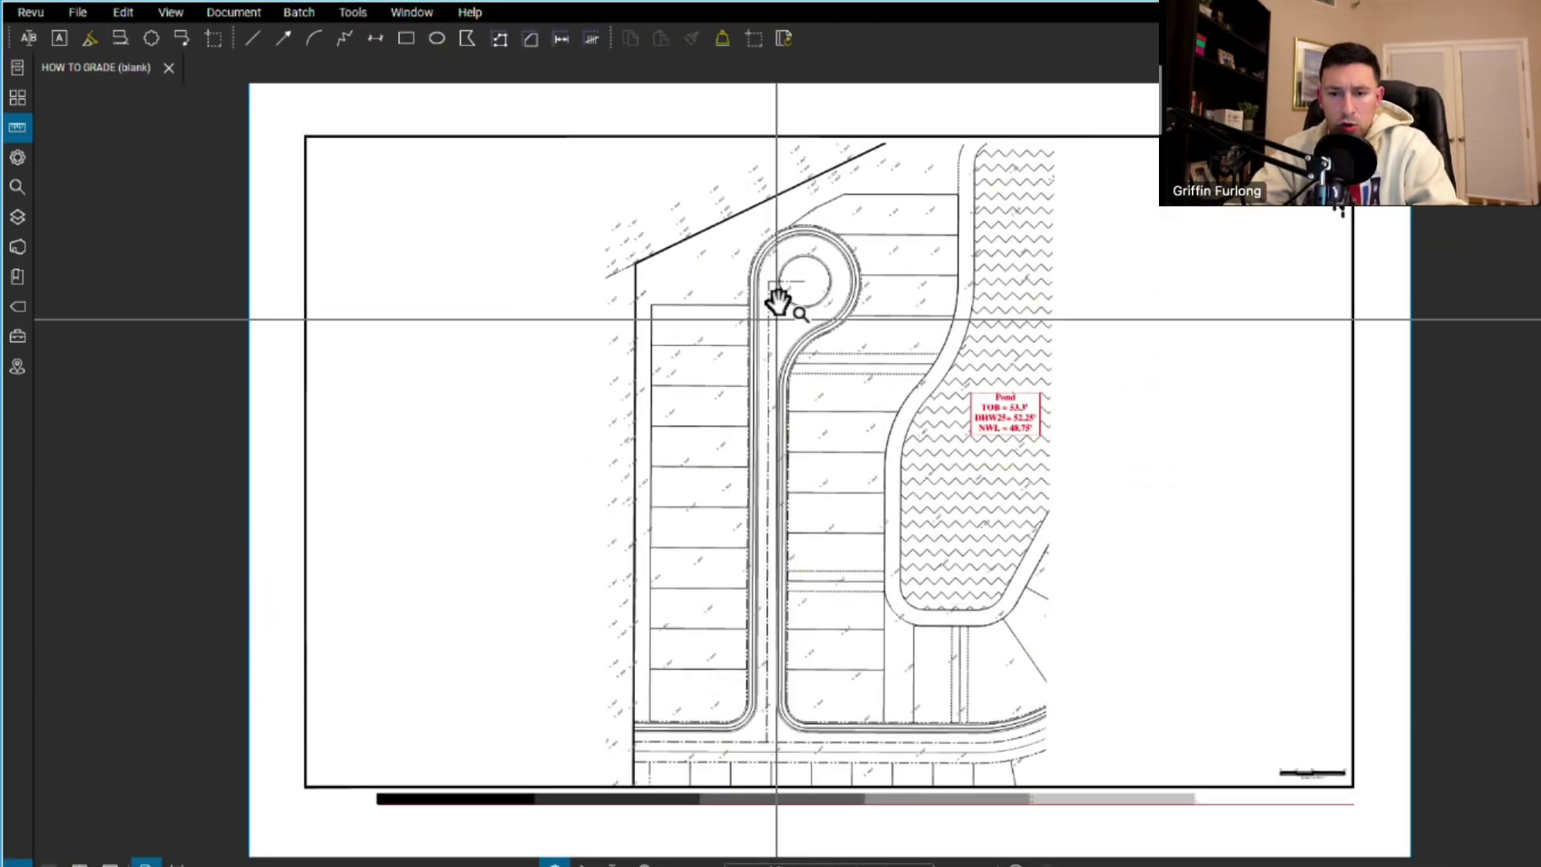
- Measure the road centerline north from the intersection as a red 197.14 ft length
{"action": "scroll", "coordinate": [882, 678], "scroll_direction": "up", "scroll_amount": 2}
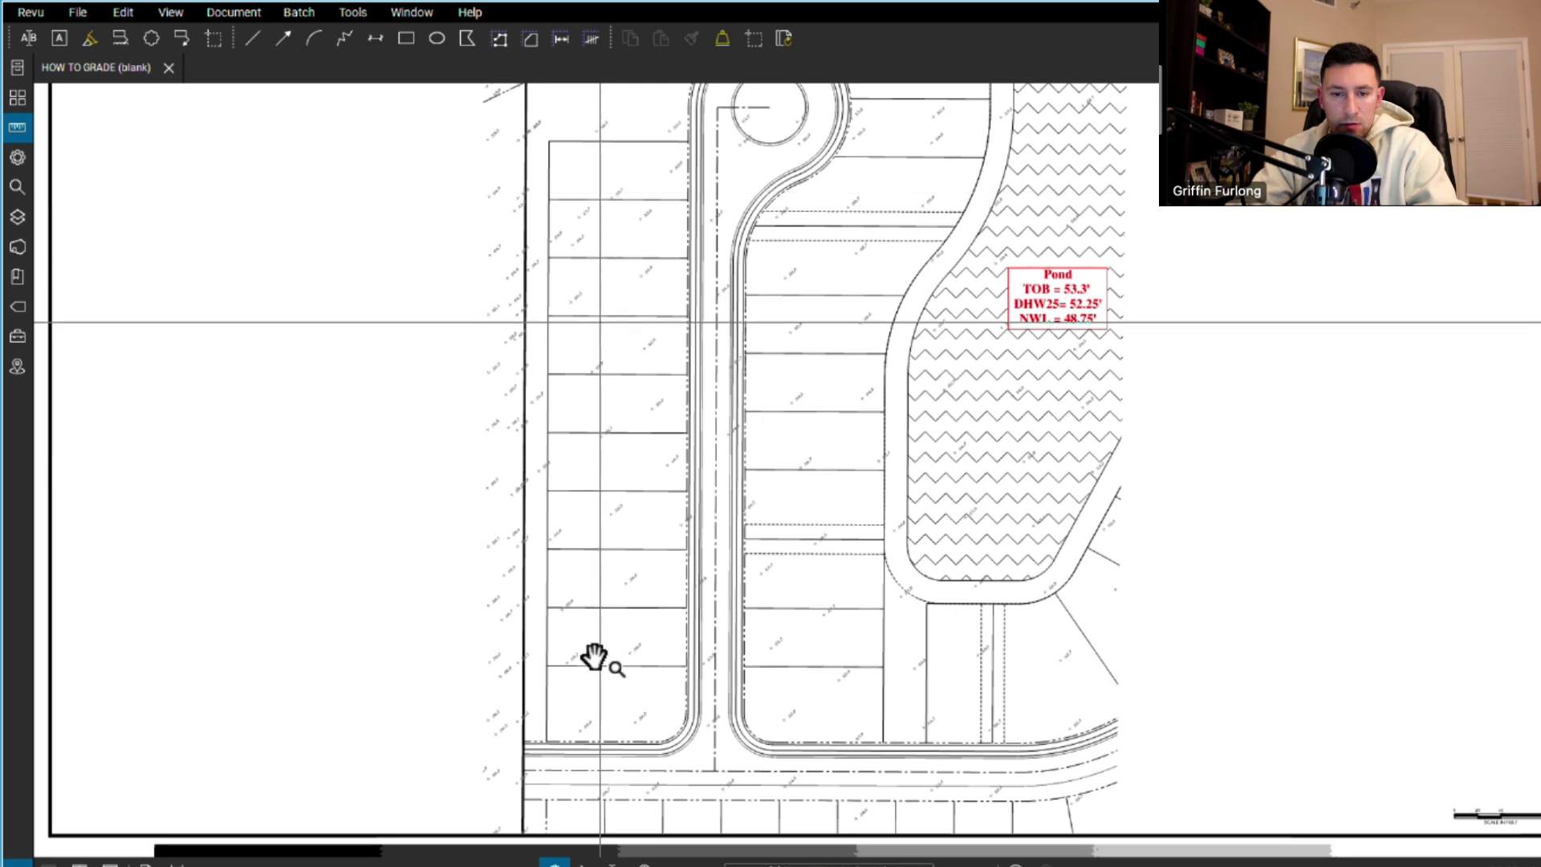
{"action": "left_click_drag", "start_coordinate": [1028, 424], "coordinate": [1047, 415]}
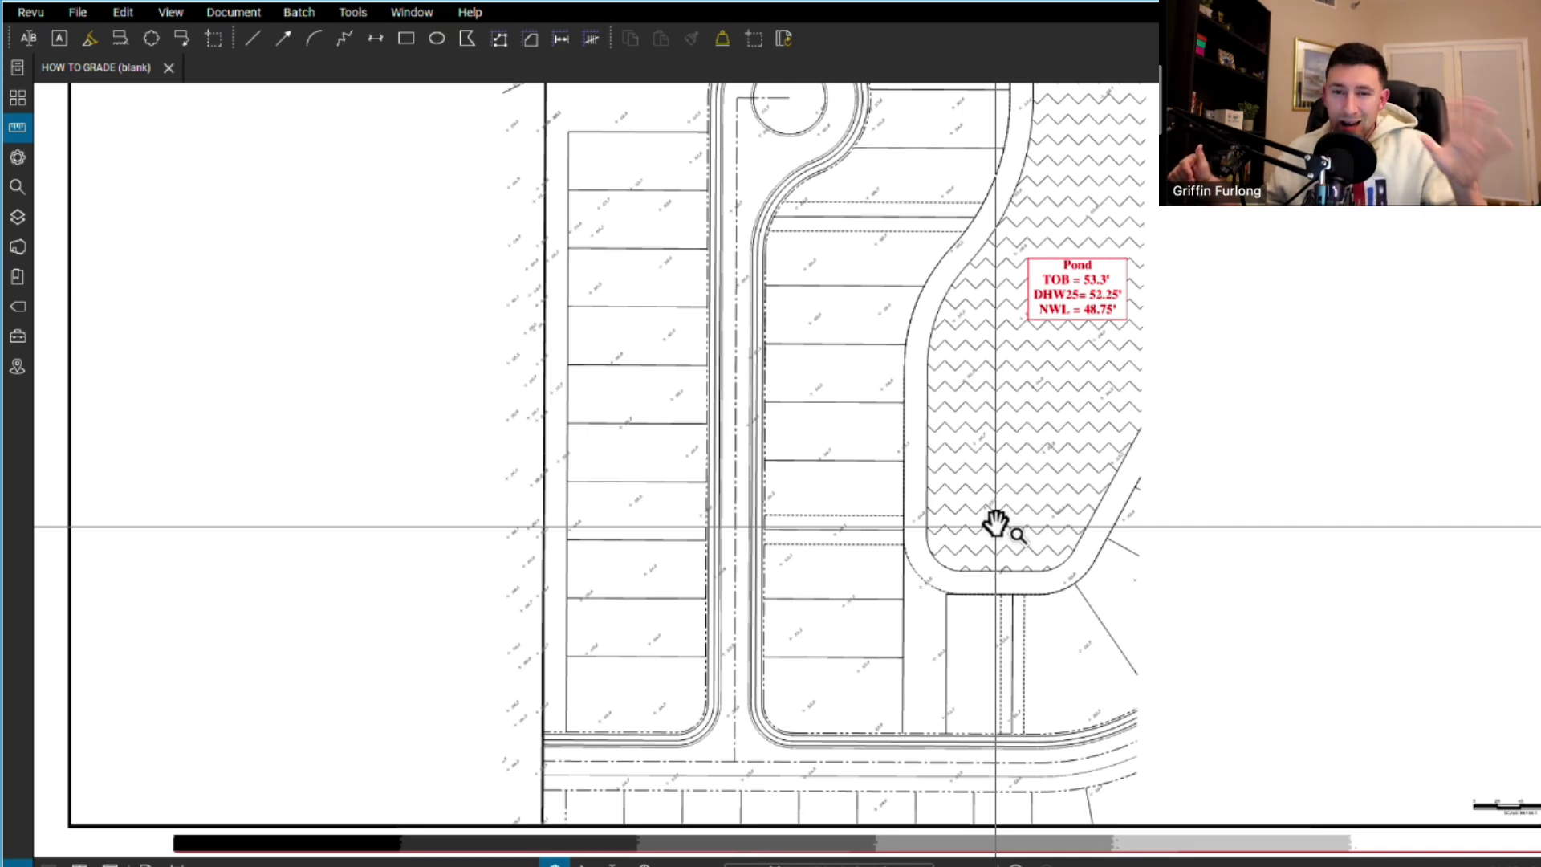
{"action": "left_click_drag", "start_coordinate": [1019, 423], "coordinate": [993, 455]}
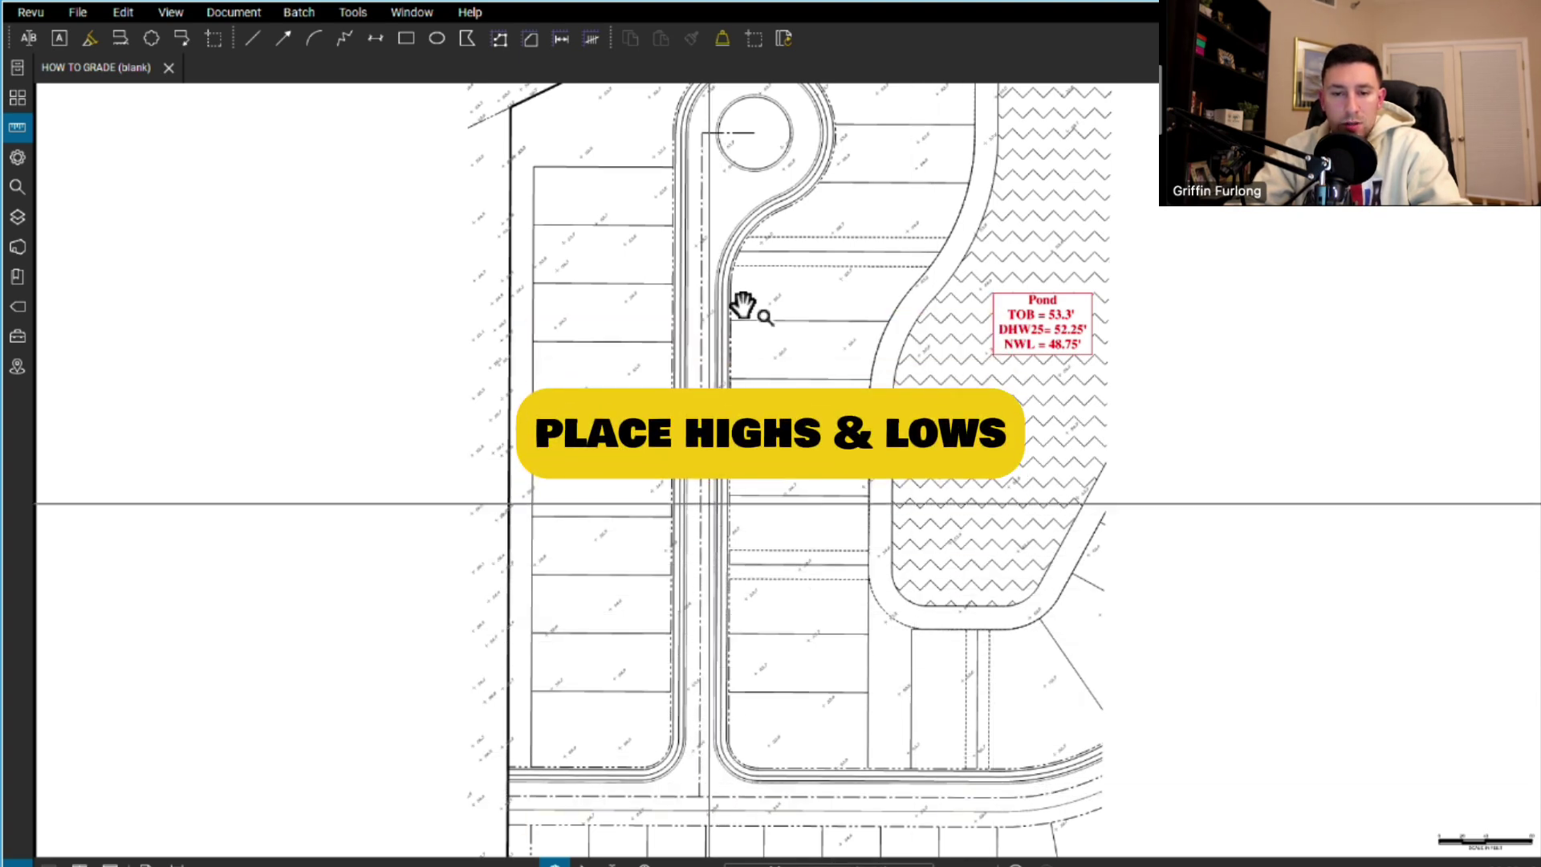
{"action": "scroll", "coordinate": [736, 336], "scroll_direction": "down", "scroll_amount": 1}
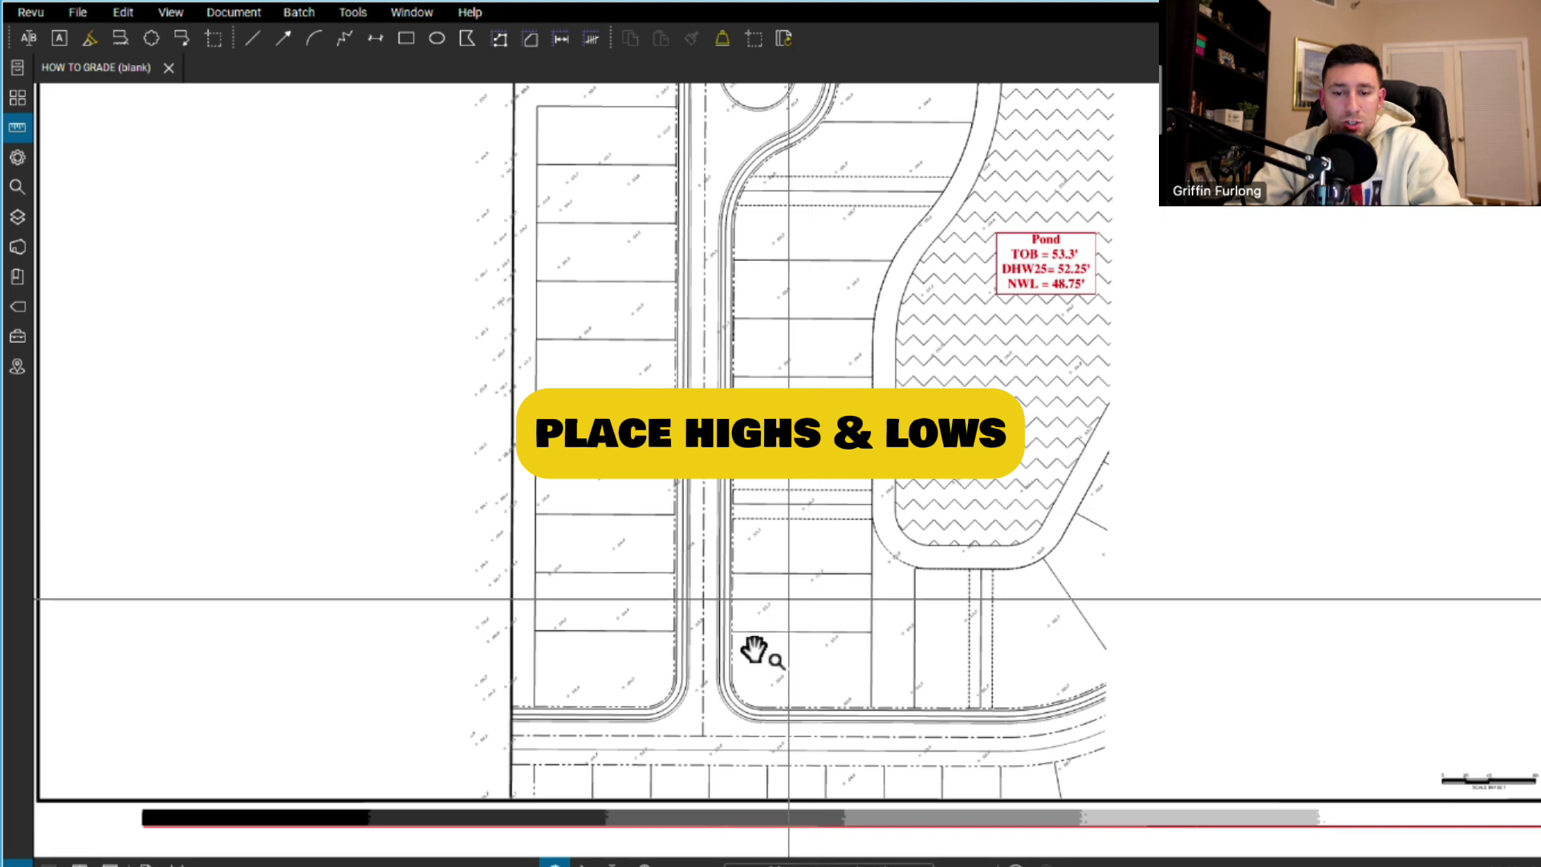
{"action": "scroll", "coordinate": [728, 634], "scroll_direction": "up", "scroll_amount": 3, "text": "ctrl"}
{"action": "scroll", "coordinate": [853, 482], "scroll_direction": "down", "scroll_amount": 1}
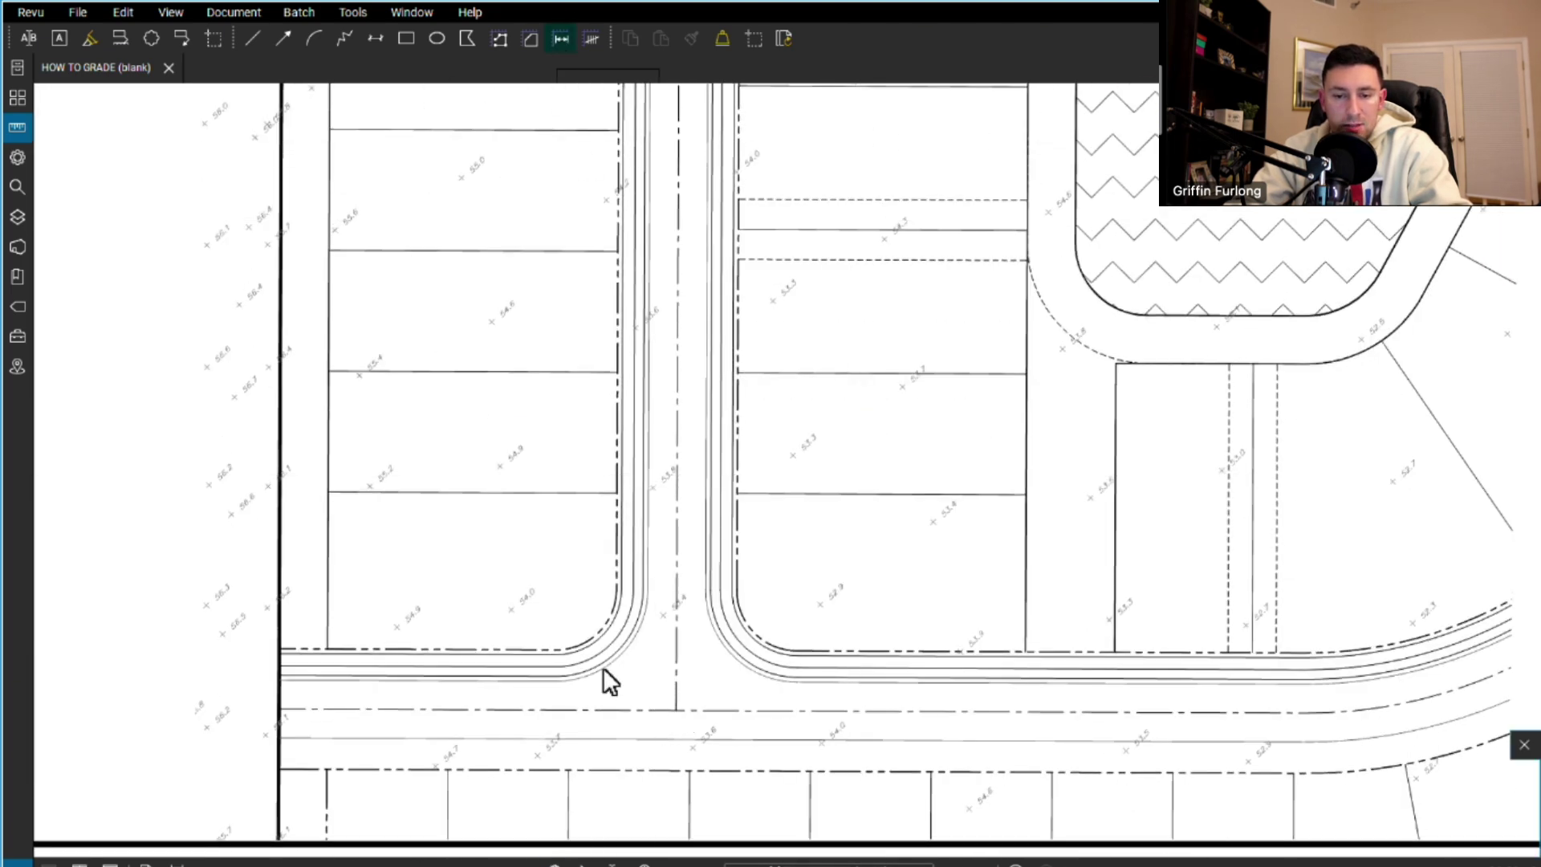
{"action": "scroll", "coordinate": [690, 772], "scroll_direction": "down", "scroll_amount": 1, "text": "ctrl"}
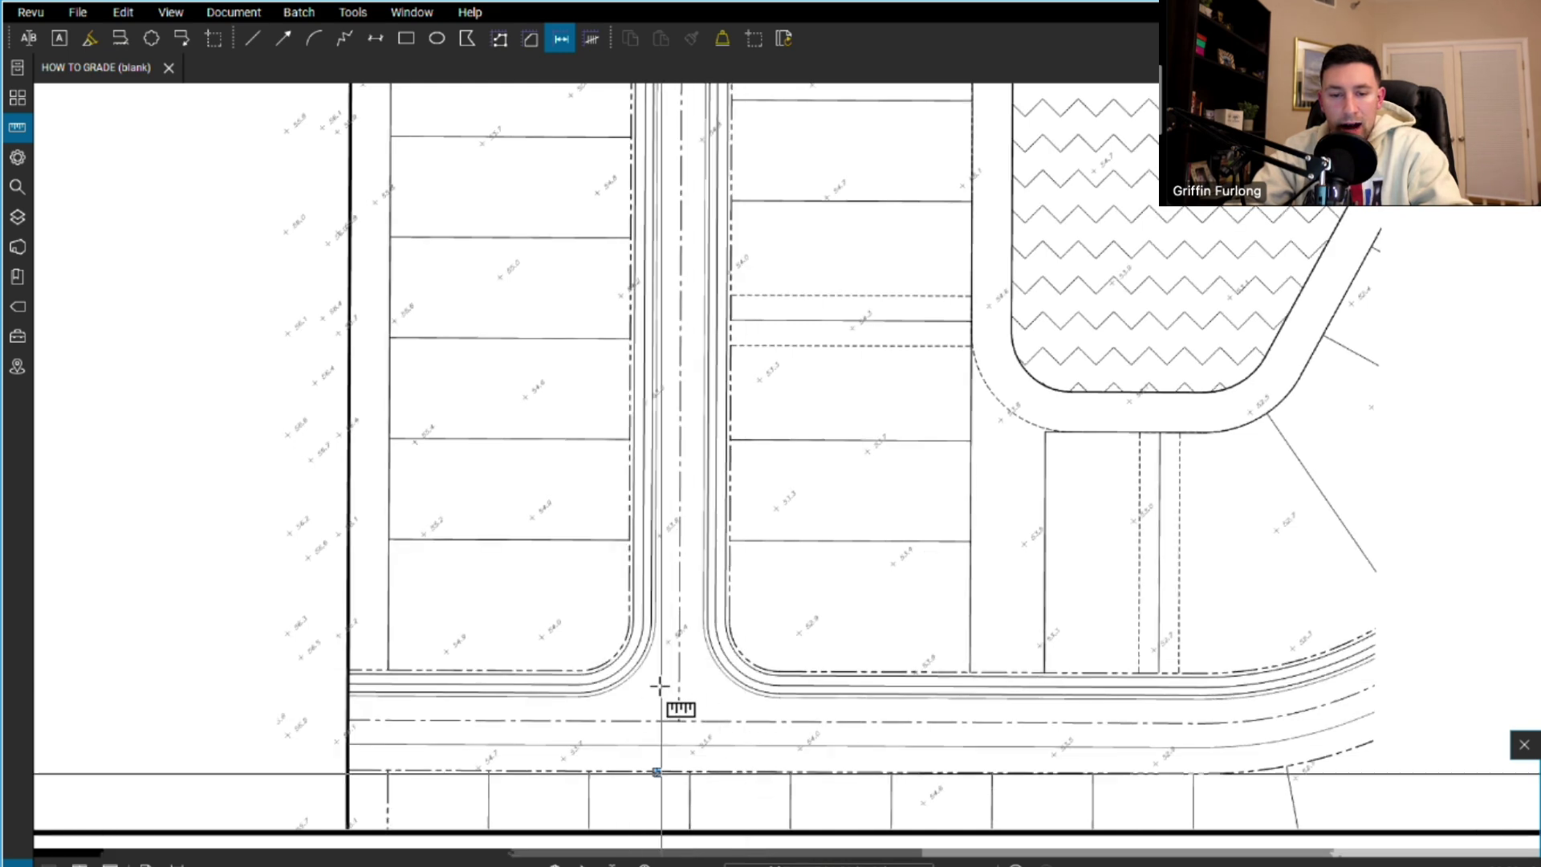
{"action": "scroll", "coordinate": [654, 716], "scroll_direction": "down", "scroll_amount": 1, "text": "ctrl"}
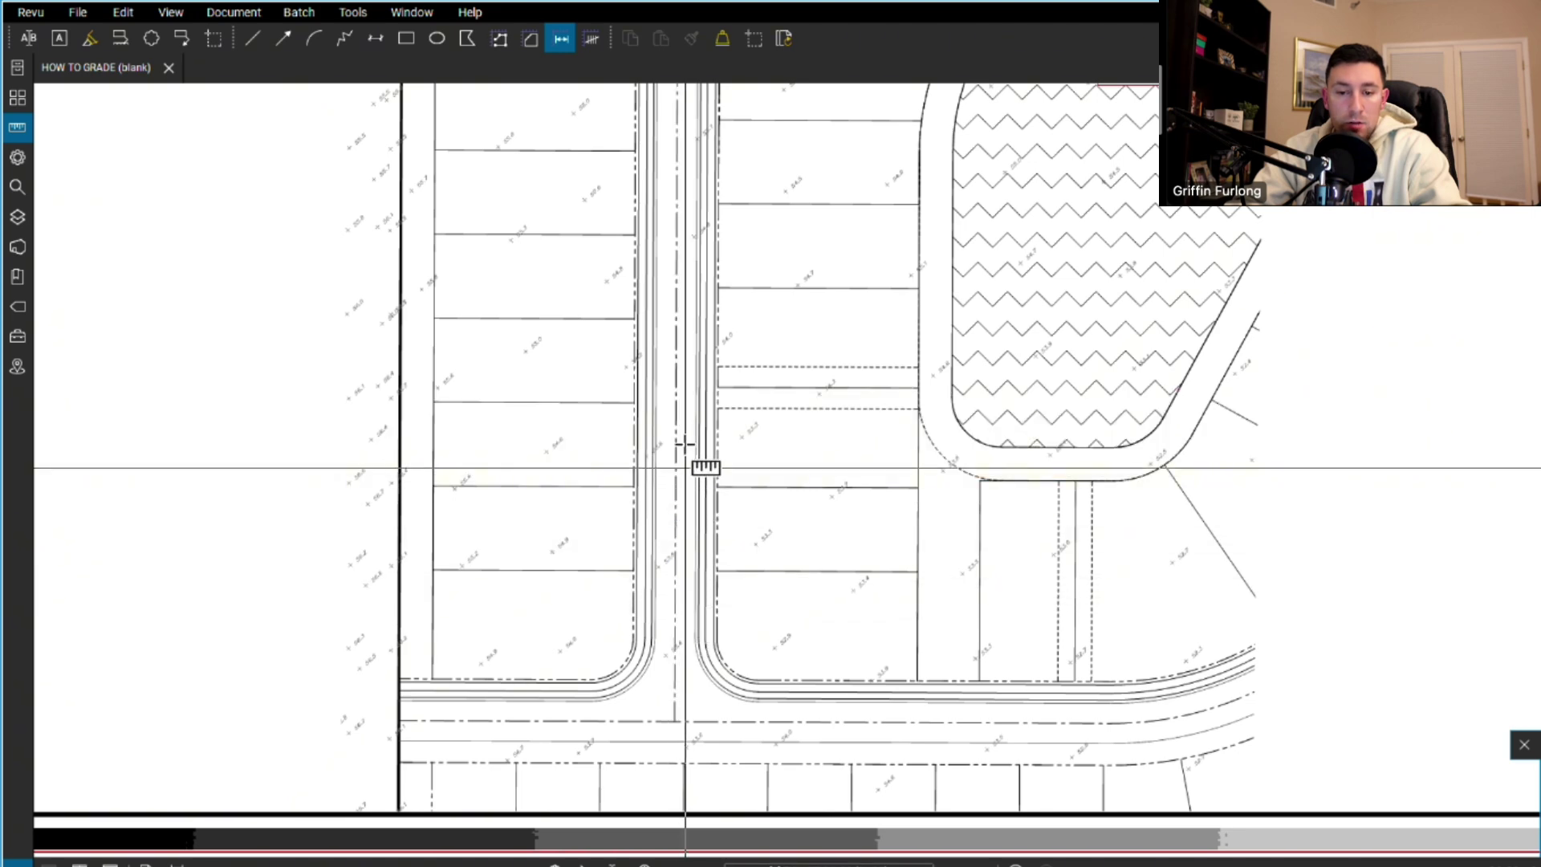
{"action": "left_click", "coordinate": [676, 393]}
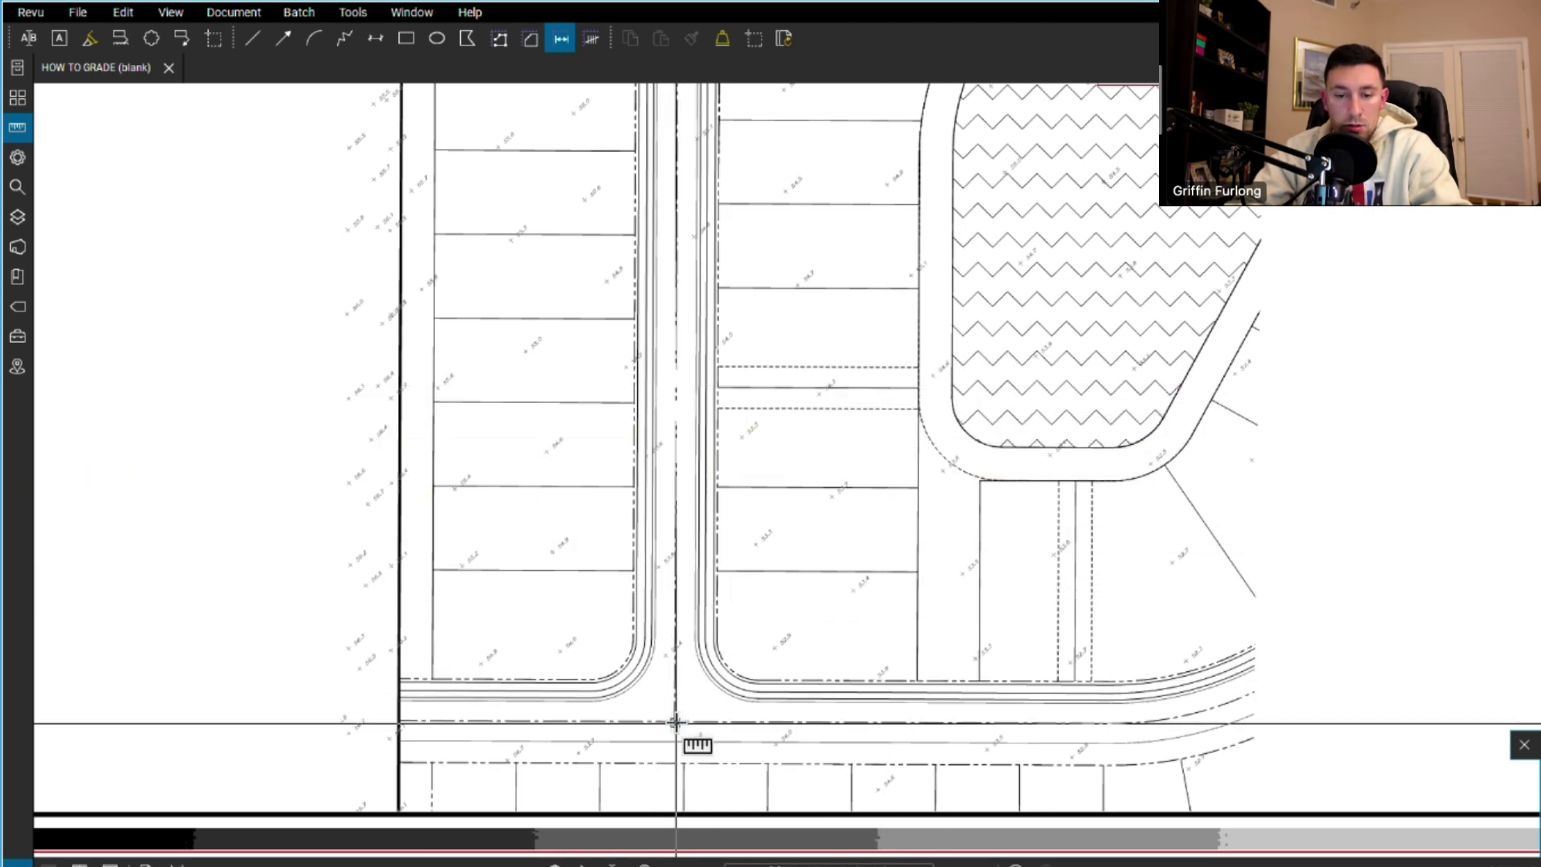
{"action": "left_click", "coordinate": [675, 722]}
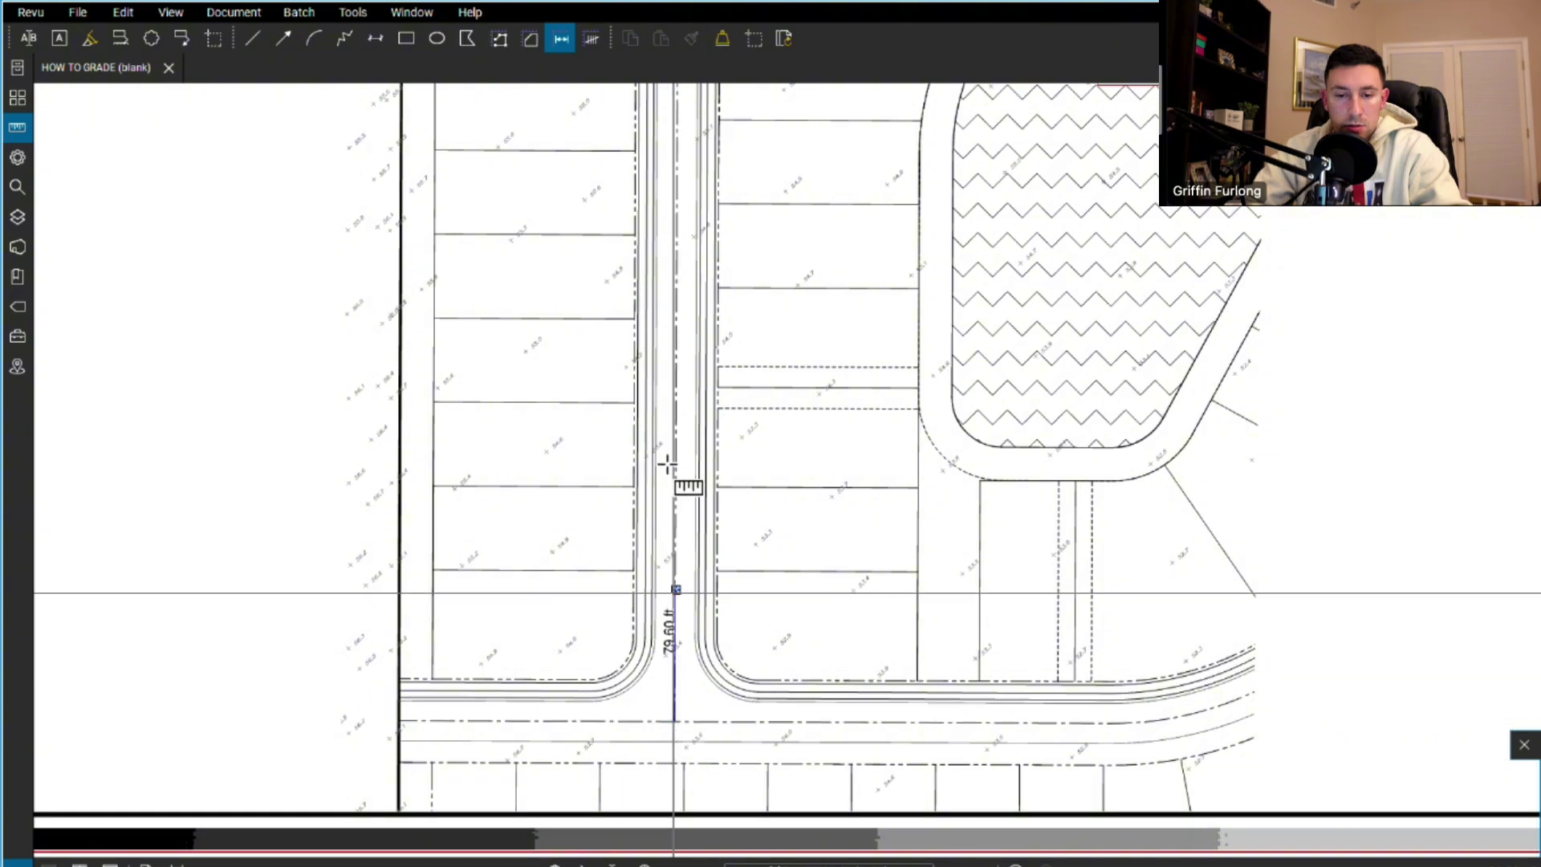
{"action": "left_click", "coordinate": [676, 384]}
{"action": "key", "text": "Escape"}
{"action": "scroll", "coordinate": [694, 566], "scroll_direction": "up", "scroll_amount": 3}
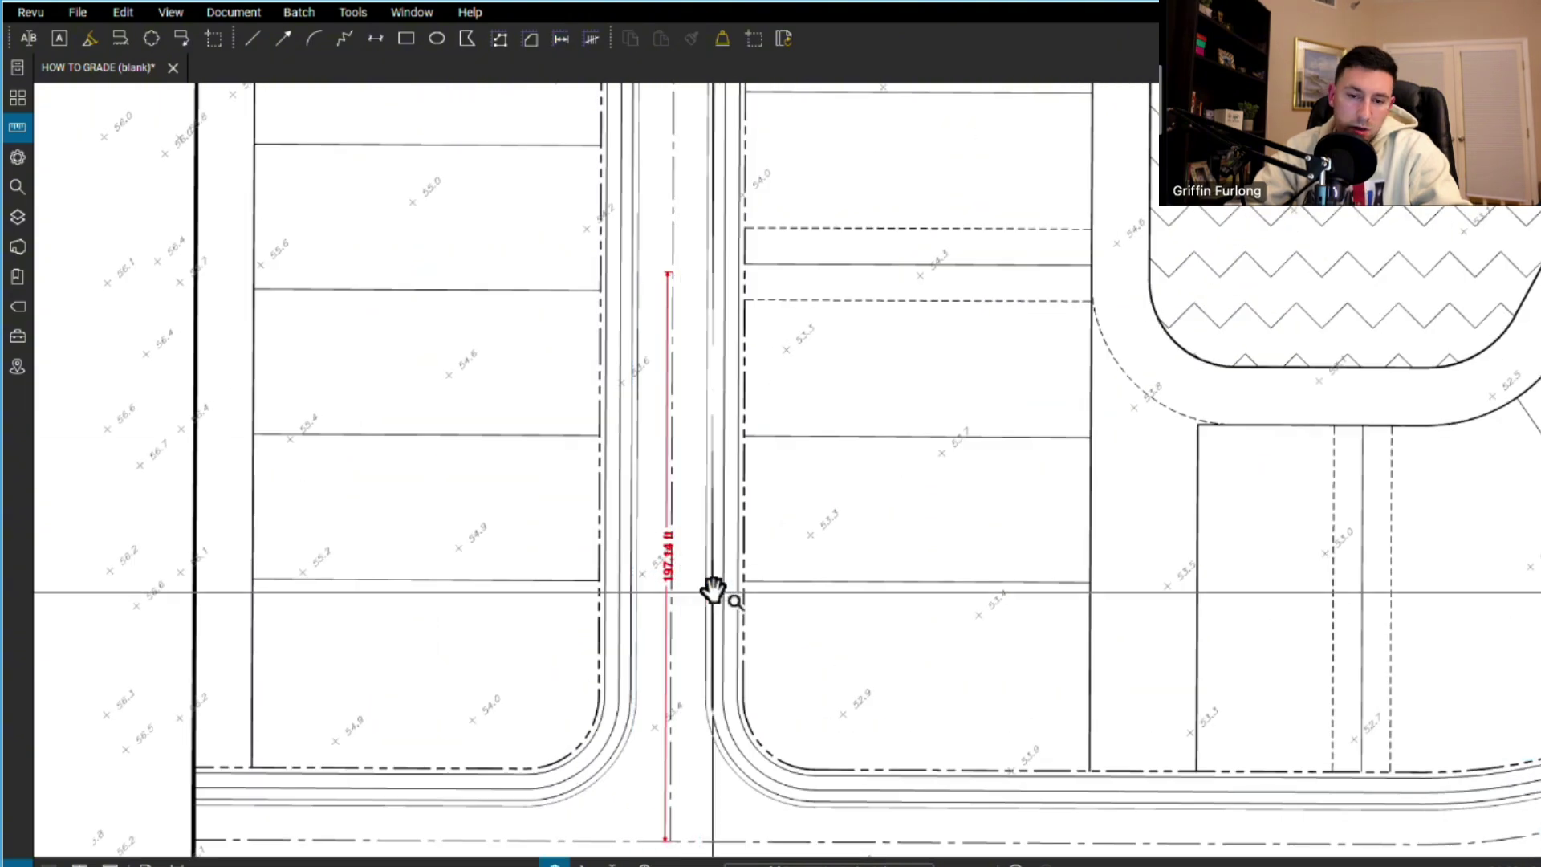
{"action": "scroll", "coordinate": [810, 594], "scroll_direction": "down", "scroll_amount": 3}
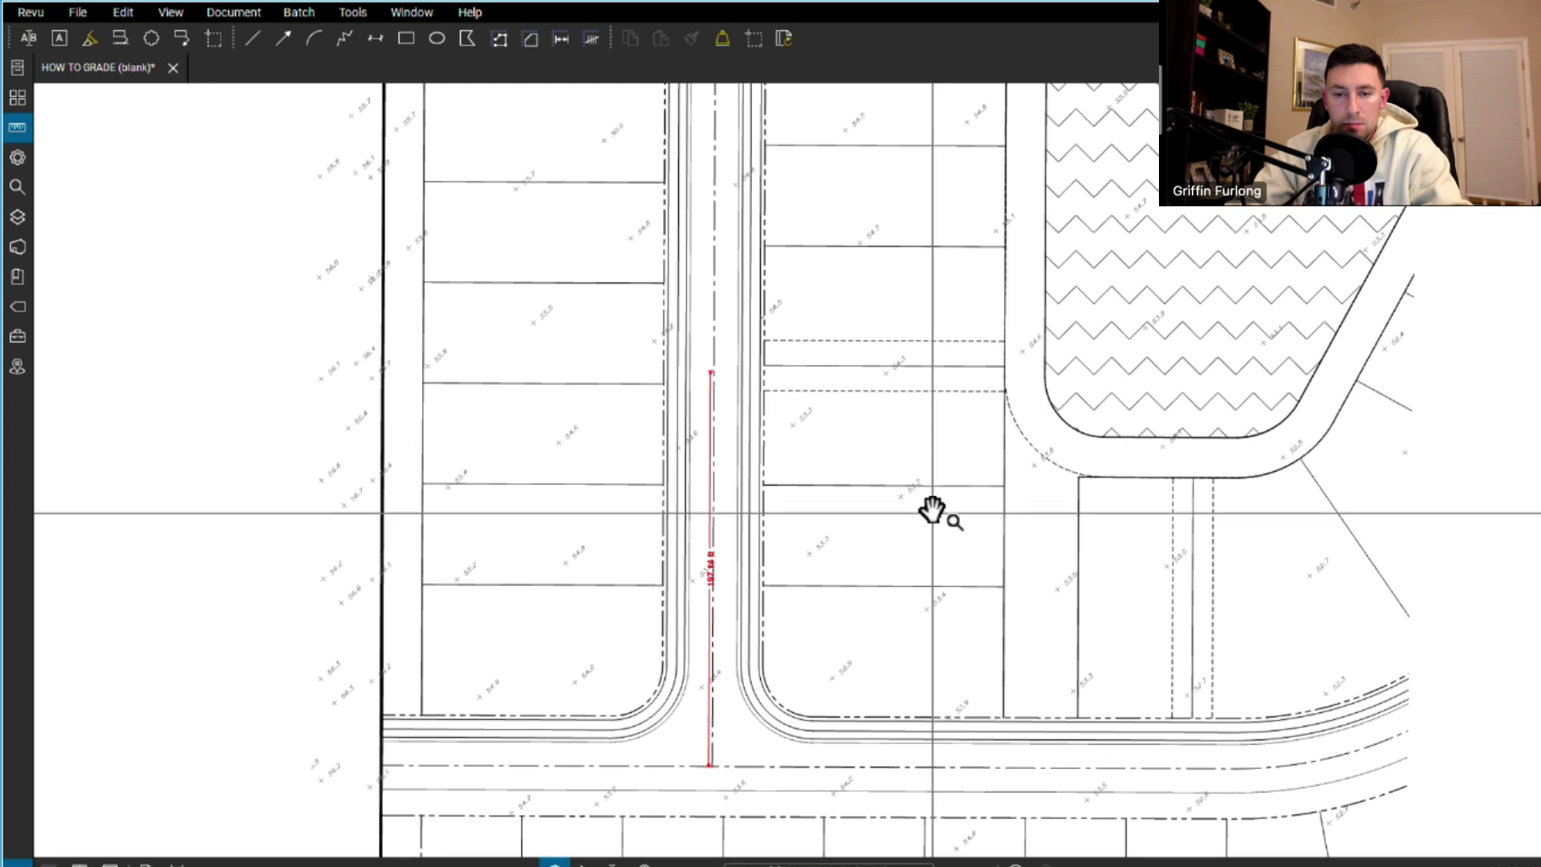
{"action": "scroll", "coordinate": [928, 509], "scroll_direction": "down", "scroll_amount": 2}
{"action": "left_click_drag", "start_coordinate": [1004, 457], "coordinate": [960, 612]}
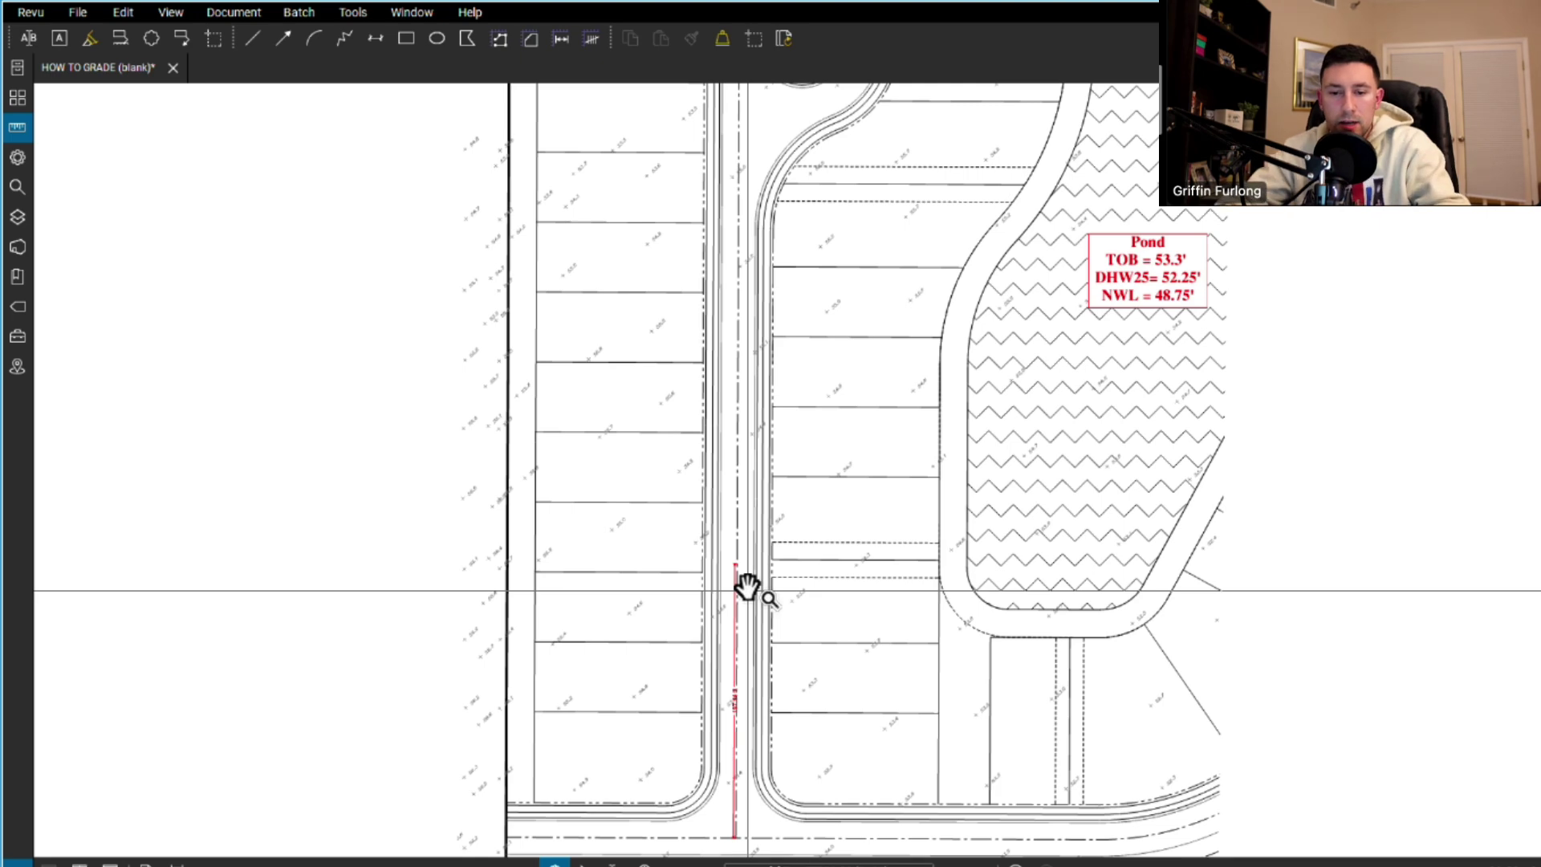
- Draw a small red arrow along the road
{"action": "scroll", "coordinate": [832, 540], "scroll_direction": "up", "scroll_amount": 3}
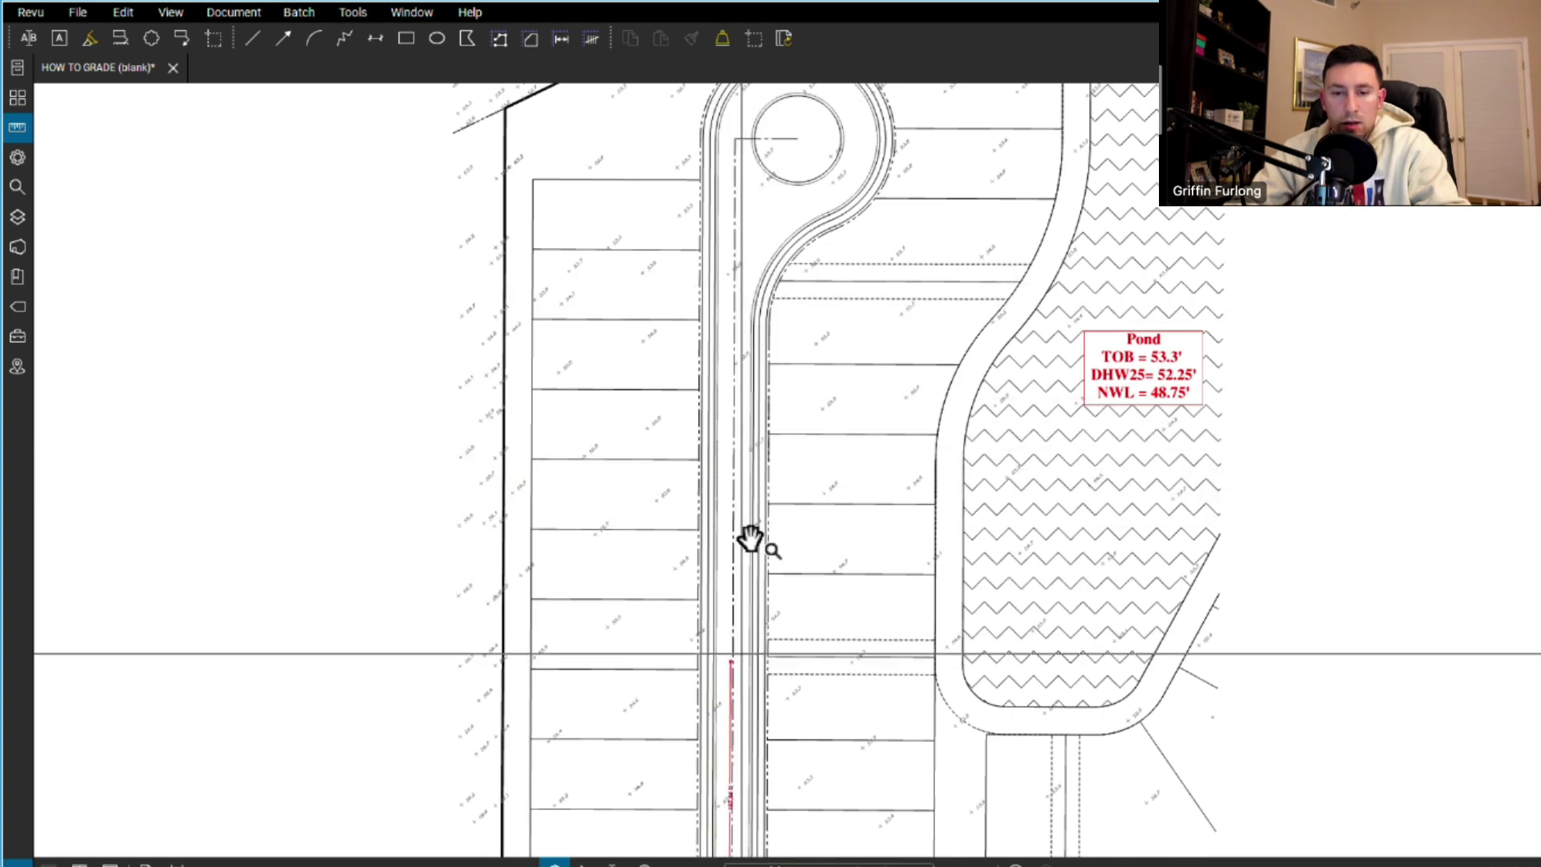
{"action": "scroll", "coordinate": [733, 516], "scroll_direction": "up", "scroll_amount": 3}
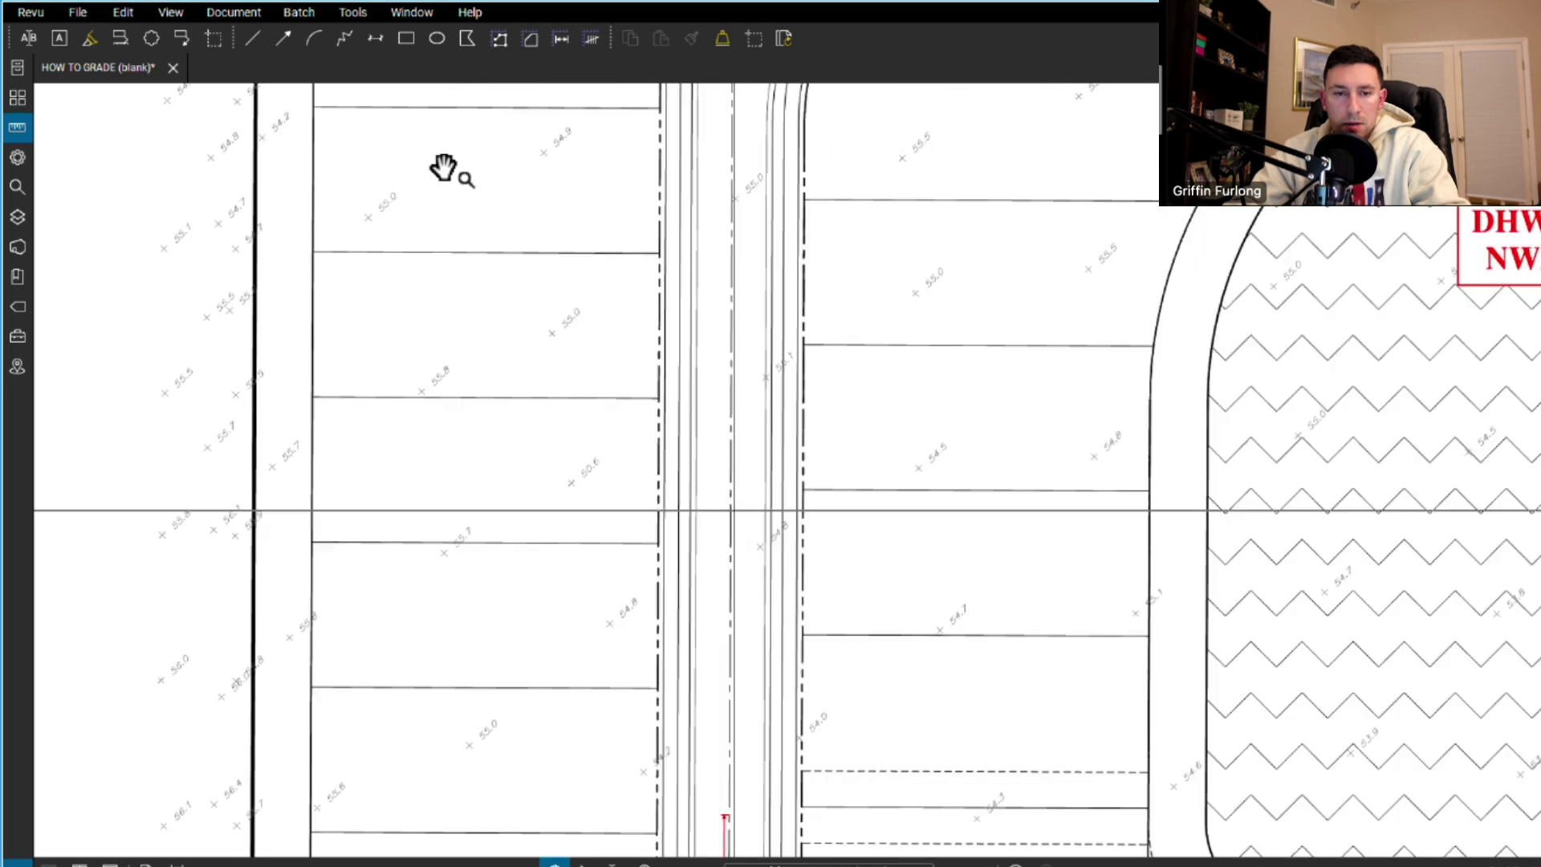
{"action": "left_click", "coordinate": [283, 38]}
{"action": "scroll", "coordinate": [730, 442], "scroll_direction": "down", "scroll_amount": 1}
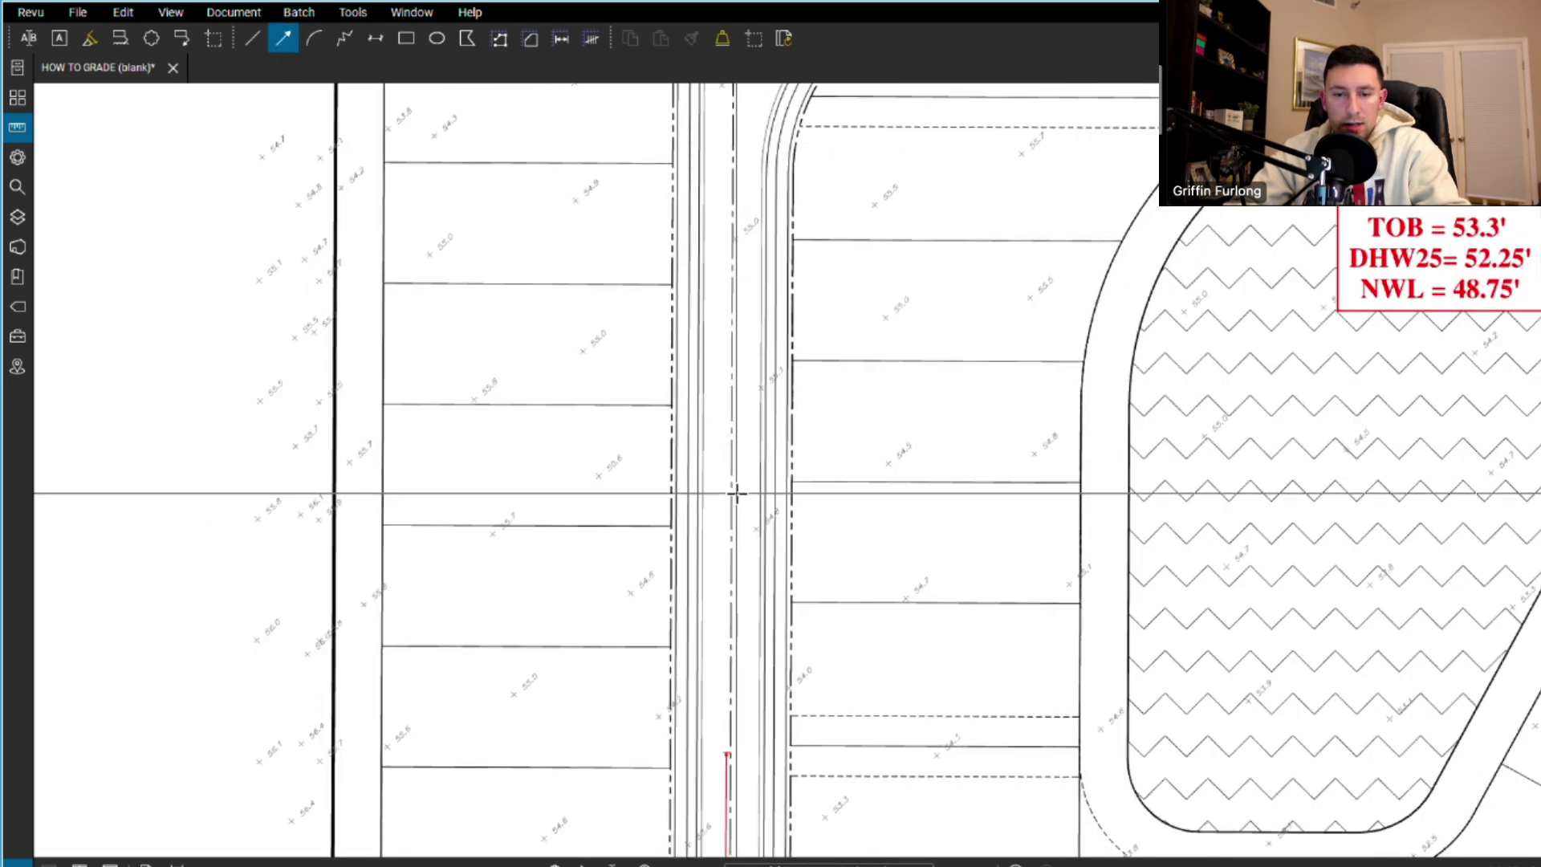
{"action": "left_click_drag", "start_coordinate": [736, 492], "coordinate": [757, 522]}
{"action": "left_click_drag", "start_coordinate": [757, 654], "coordinate": [760, 516]}
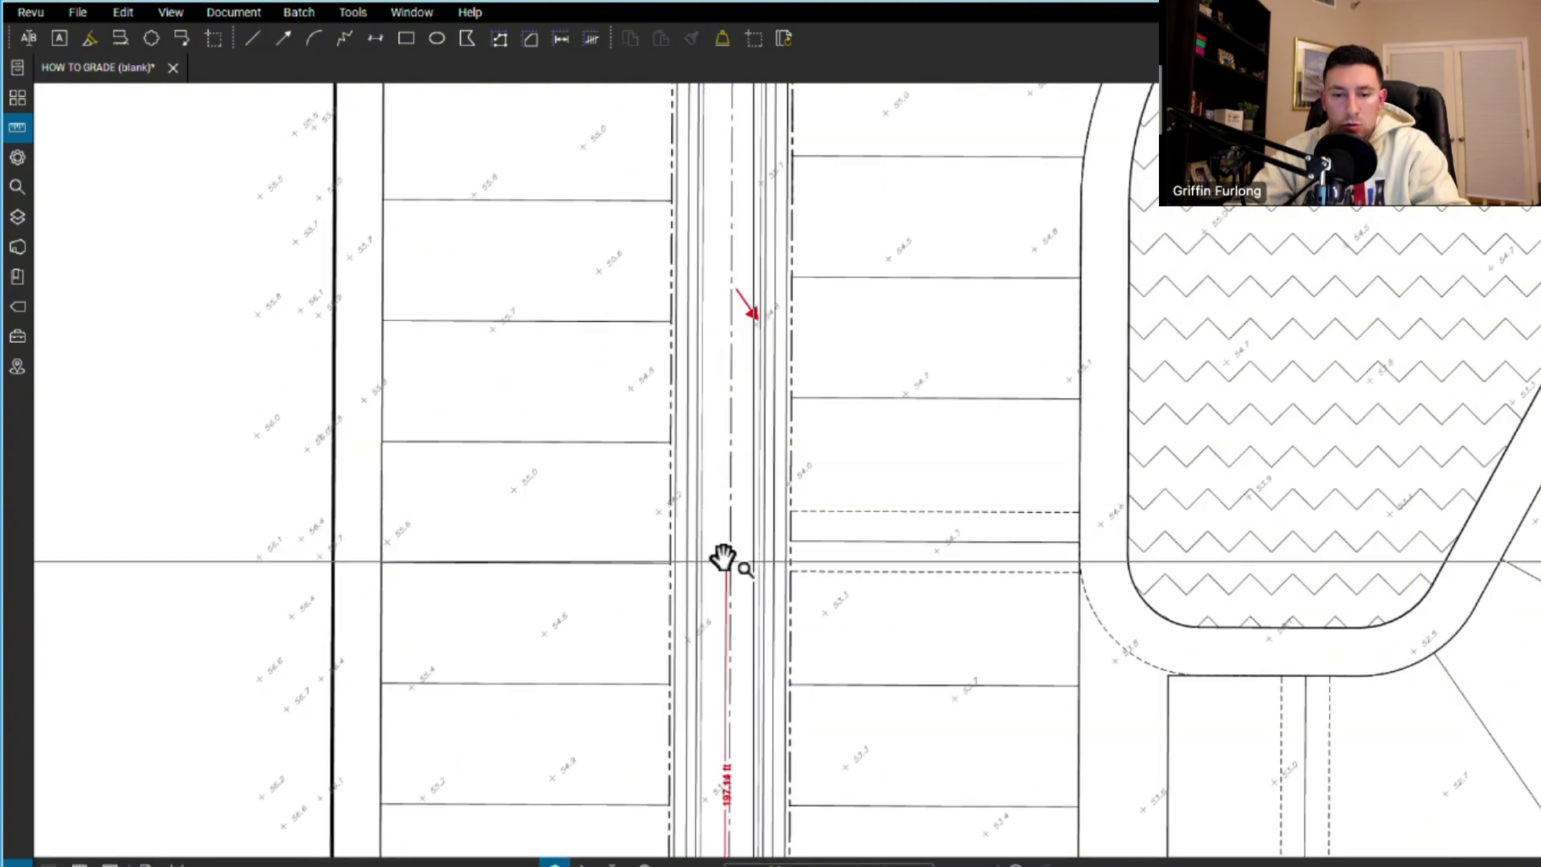
{"action": "scroll", "coordinate": [722, 554], "scroll_direction": "up", "scroll_amount": 5}
- Draw red rectangular inlet boxes on the curbs at the top of the 197.14 ft run
{"action": "left_click", "coordinate": [406, 40]}
{"action": "mouse_move", "coordinate": [614, 450]}
{"action": "left_mouse_down"}
{"action": "mouse_move", "coordinate": [647, 543]}
{"action": "mouse_move", "coordinate": [980, 553]}
{"action": "mouse_move", "coordinate": [909, 510]}
{"action": "left_mouse_up"}
{"action": "scroll", "coordinate": [1009, 481], "scroll_direction": "down", "scroll_amount": 5}
{"action": "scroll", "coordinate": [1008, 481], "scroll_direction": "down", "scroll_amount": 4}
{"action": "left_click", "coordinate": [930, 424]}
{"action": "left_click_drag", "start_coordinate": [1298, 374], "coordinate": [928, 424]}
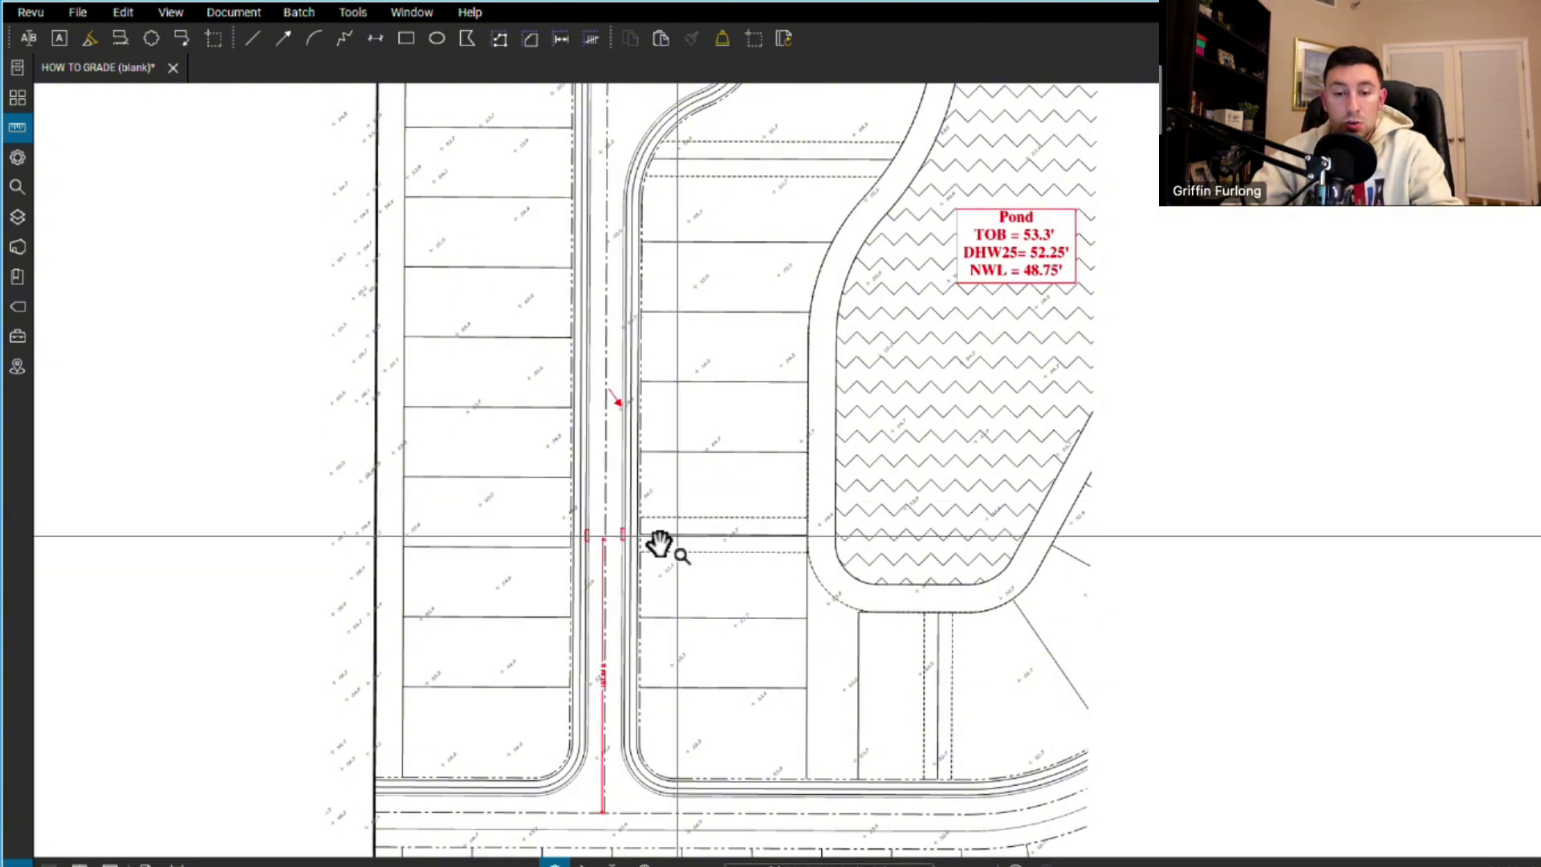
- Run a red Polylength pipe from the left inlet to the pond edge
{"action": "scroll", "coordinate": [609, 604], "scroll_direction": "up", "scroll_amount": 5}
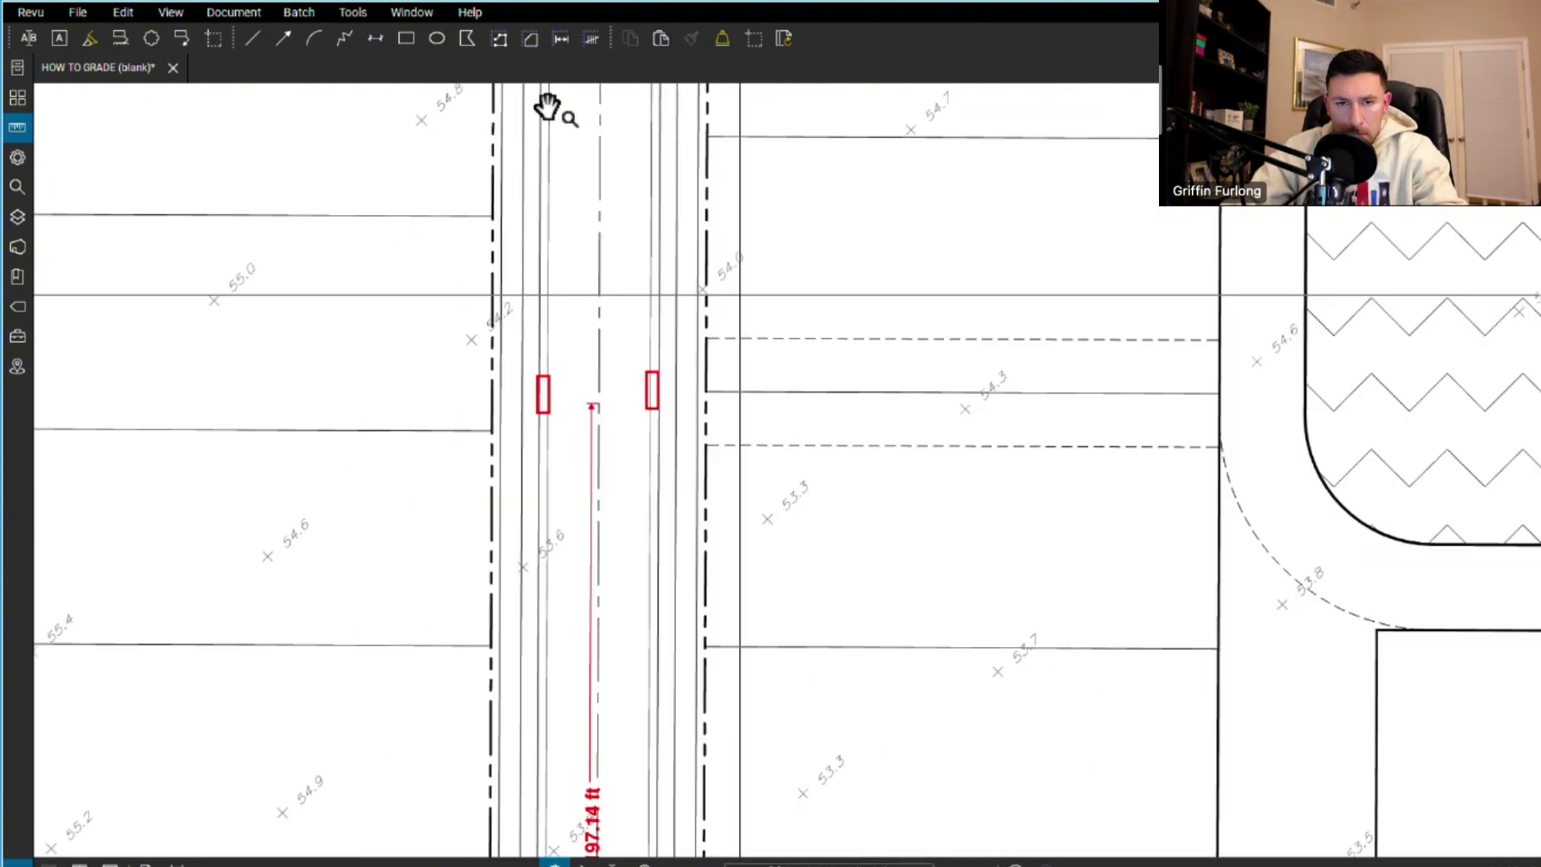
{"action": "left_click", "coordinate": [345, 38]}
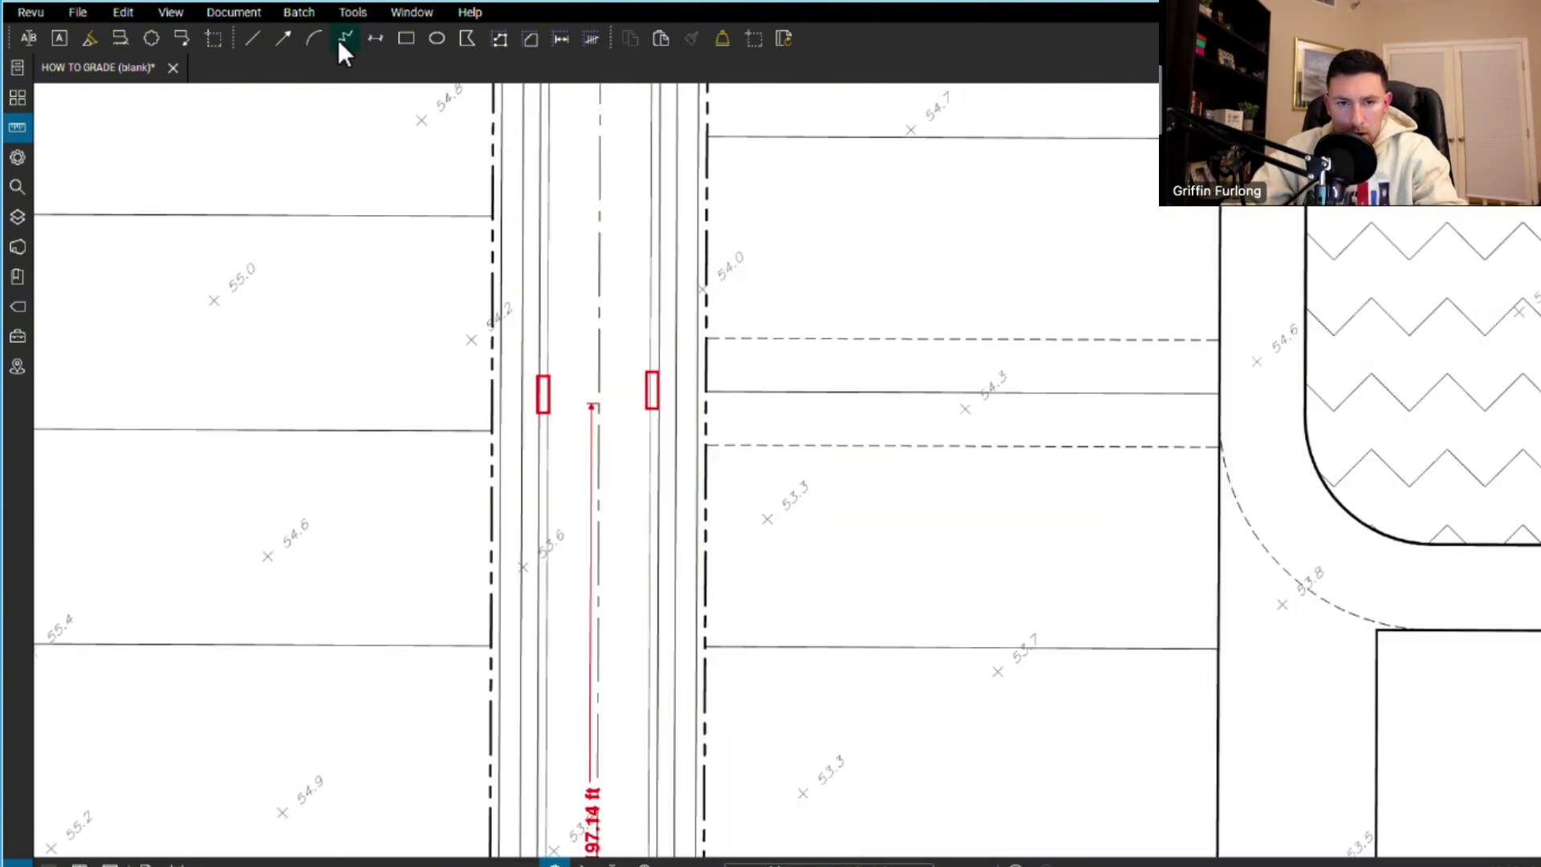
{"action": "left_click", "coordinate": [551, 393]}
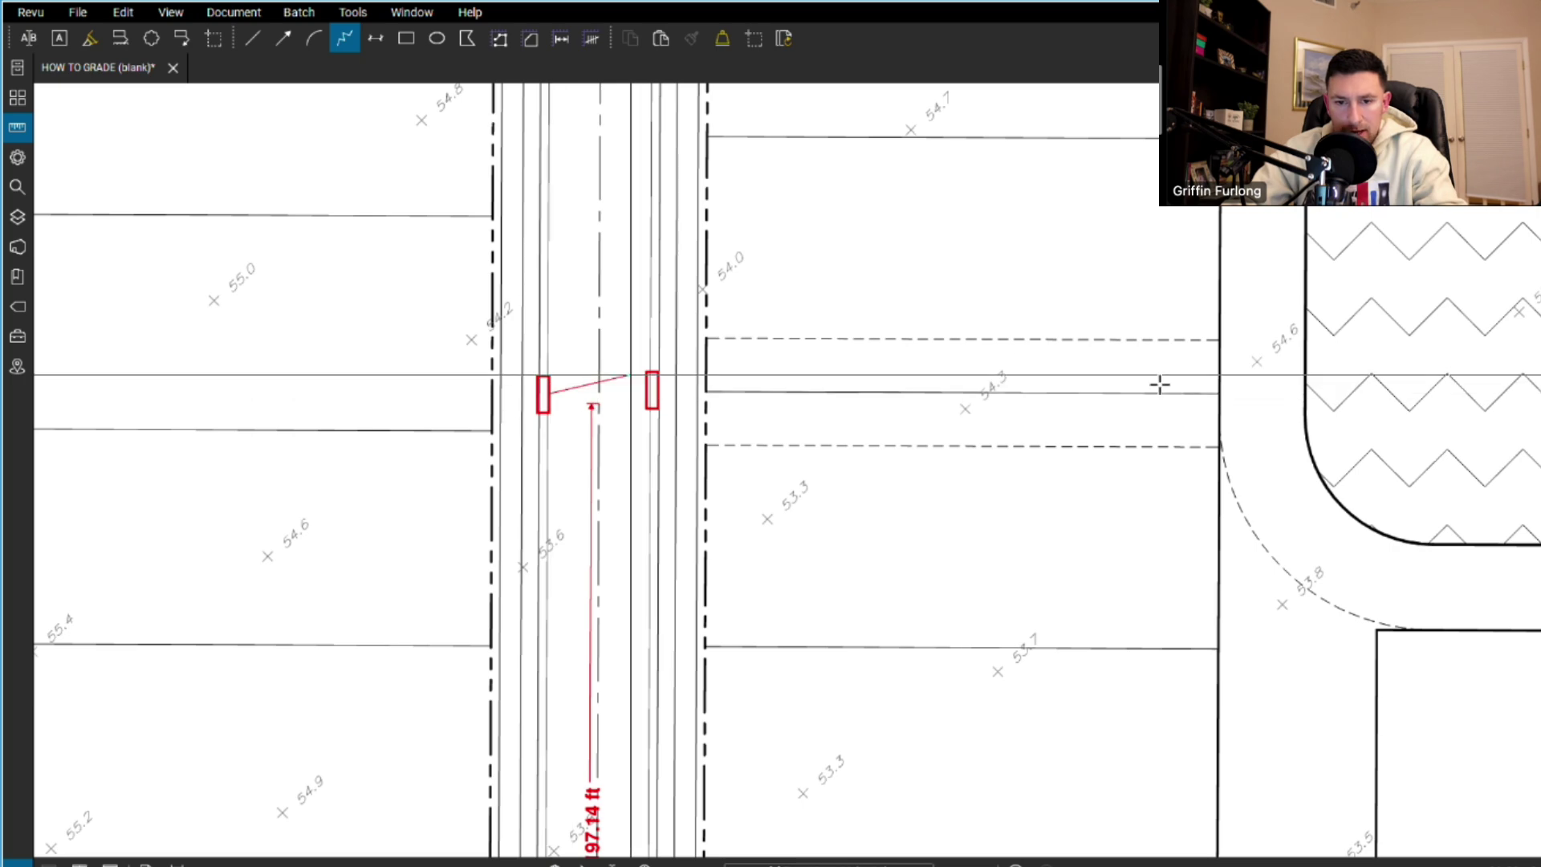
{"action": "double_click", "coordinate": [1344, 391]}
{"action": "scroll", "coordinate": [1148, 550], "scroll_direction": "down", "scroll_amount": 3}
{"action": "left_click", "coordinate": [758, 371]}
- Copy the pipe with its inlets and paste it near the cul-de-sac
{"action": "left_click_drag", "start_coordinate": [704, 371], "coordinate": [1269, 527]}
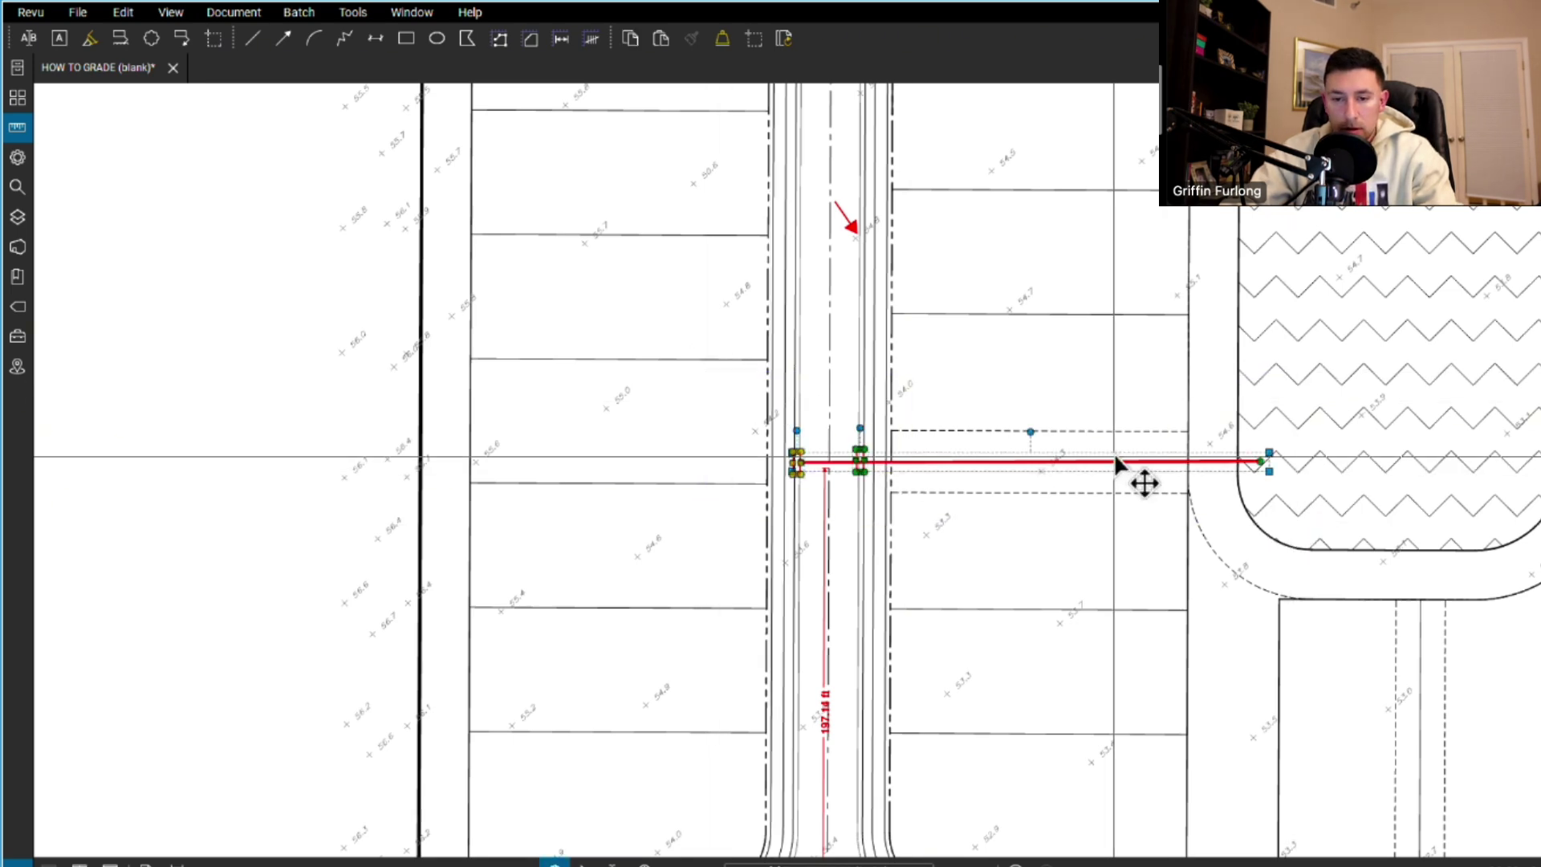
{"action": "scroll", "coordinate": [1103, 293], "scroll_direction": "up", "scroll_amount": 8}
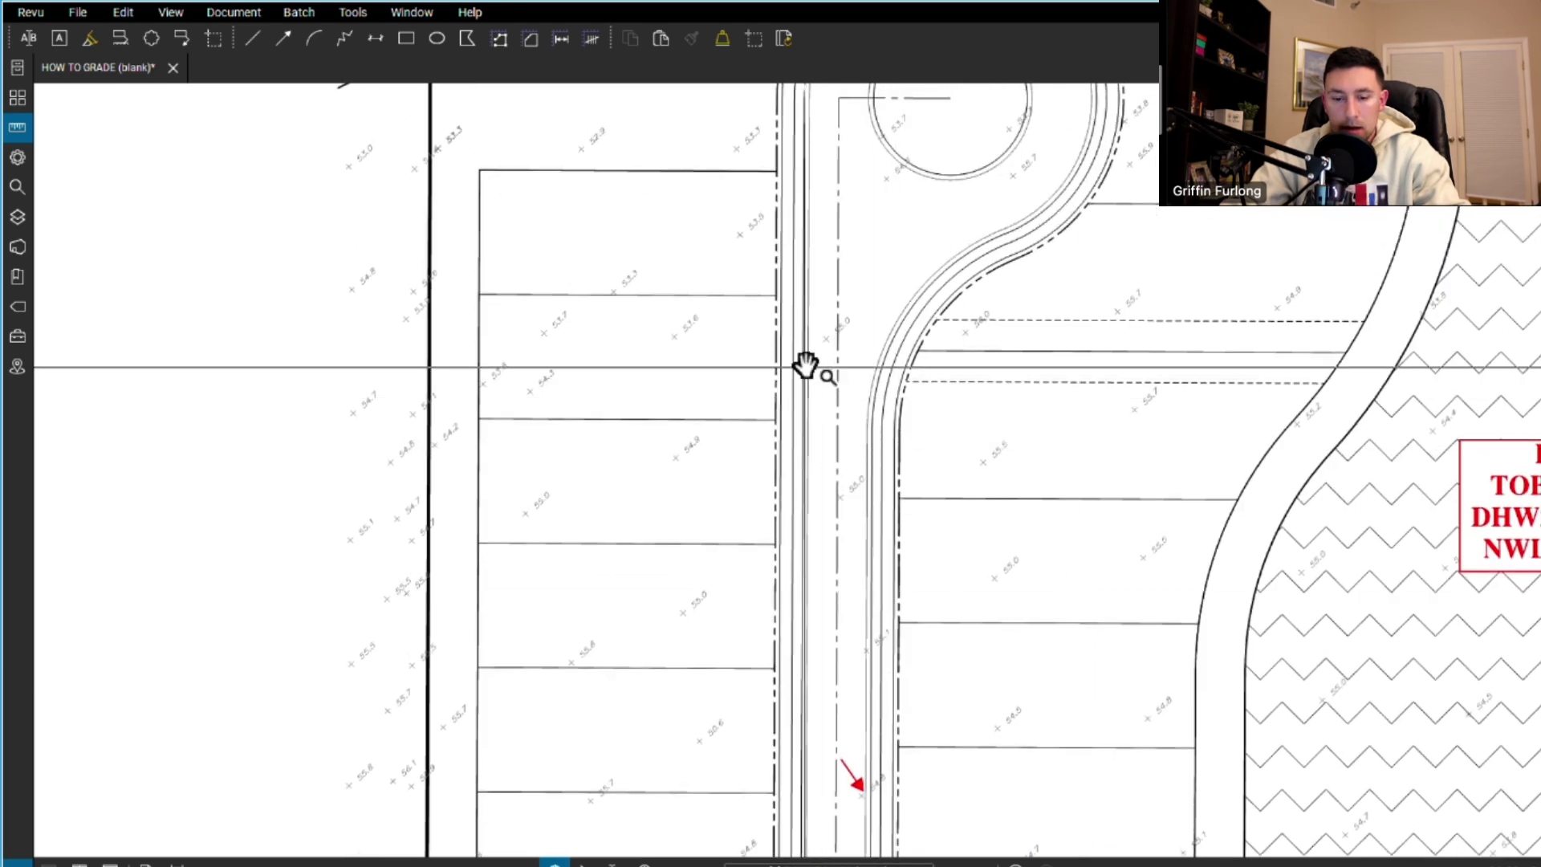
{"action": "key", "text": "ctrl+v"}
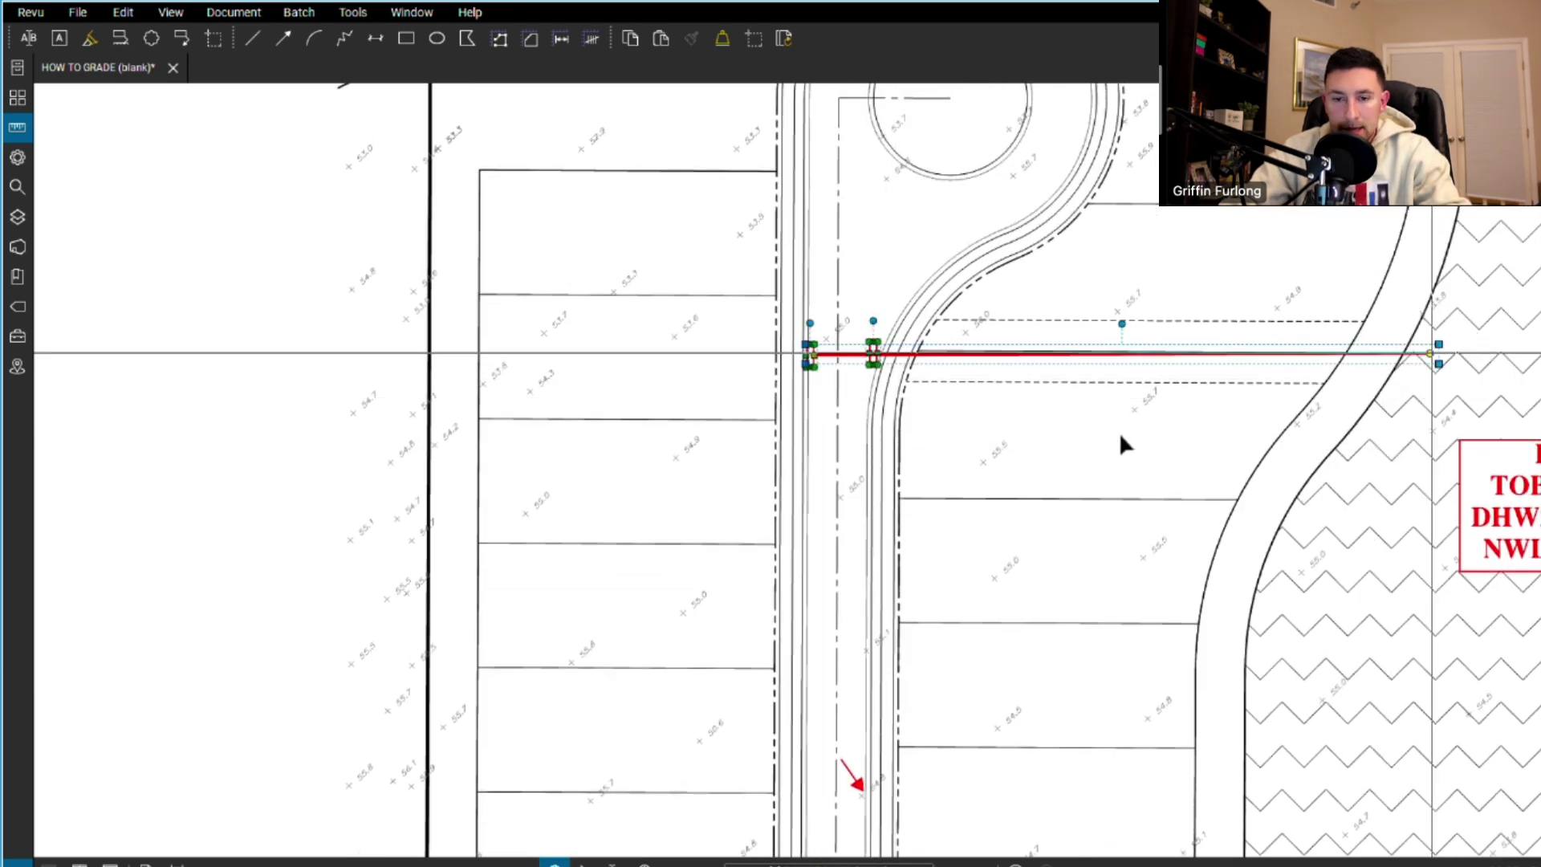
{"action": "key", "text": "Escape"}
- Move and realign the pasted inlet box to follow the curved curb
{"action": "scroll", "coordinate": [848, 305], "scroll_direction": "up", "scroll_amount": 3}
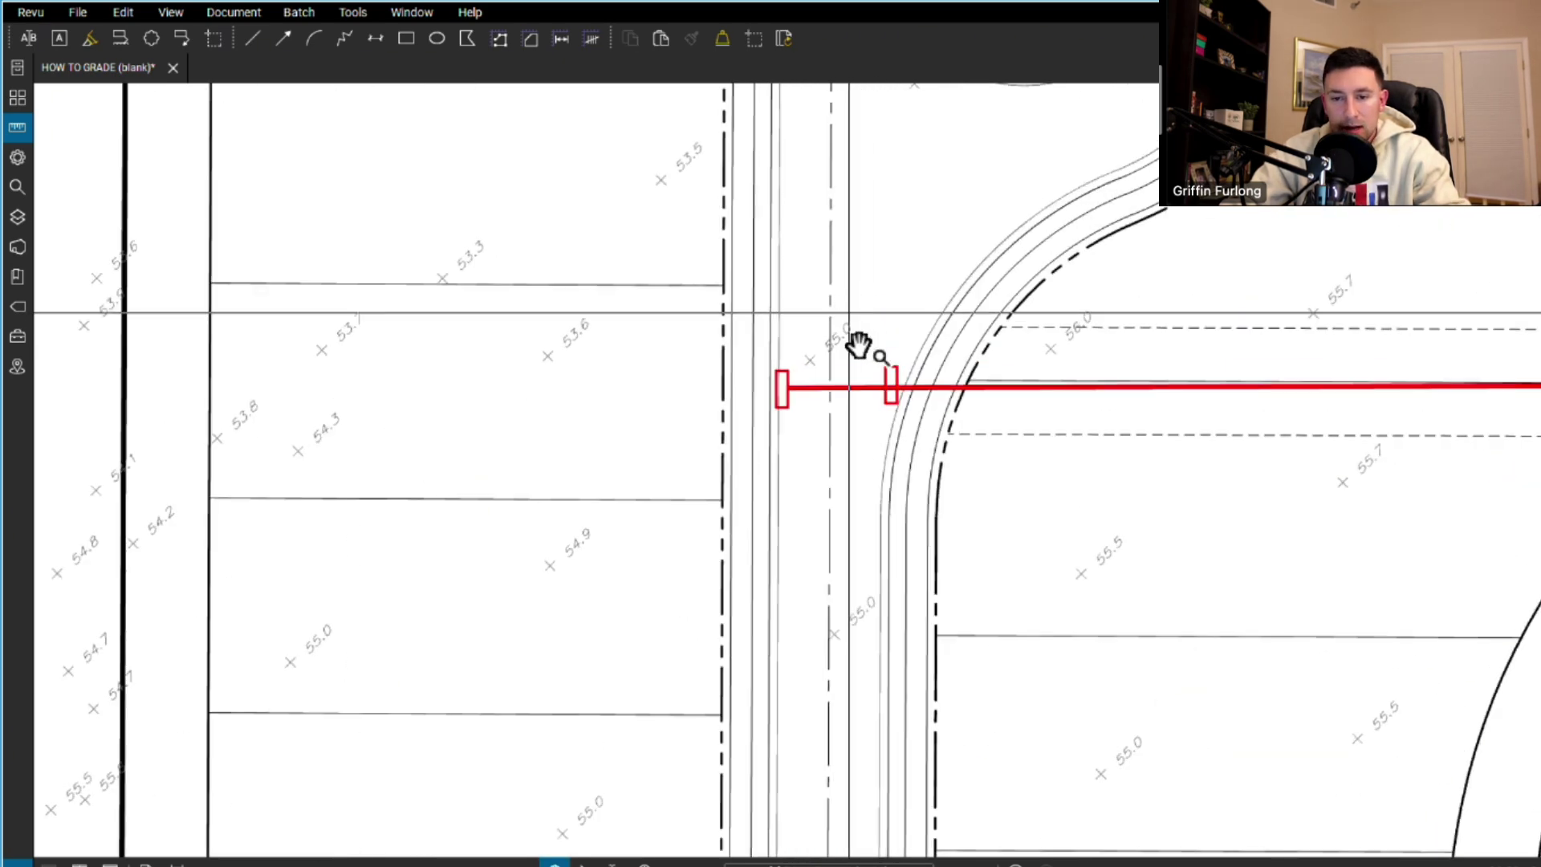
{"action": "scroll", "coordinate": [860, 346], "scroll_direction": "up", "scroll_amount": 2}
{"action": "scroll", "coordinate": [906, 422], "scroll_direction": "up", "scroll_amount": 4}
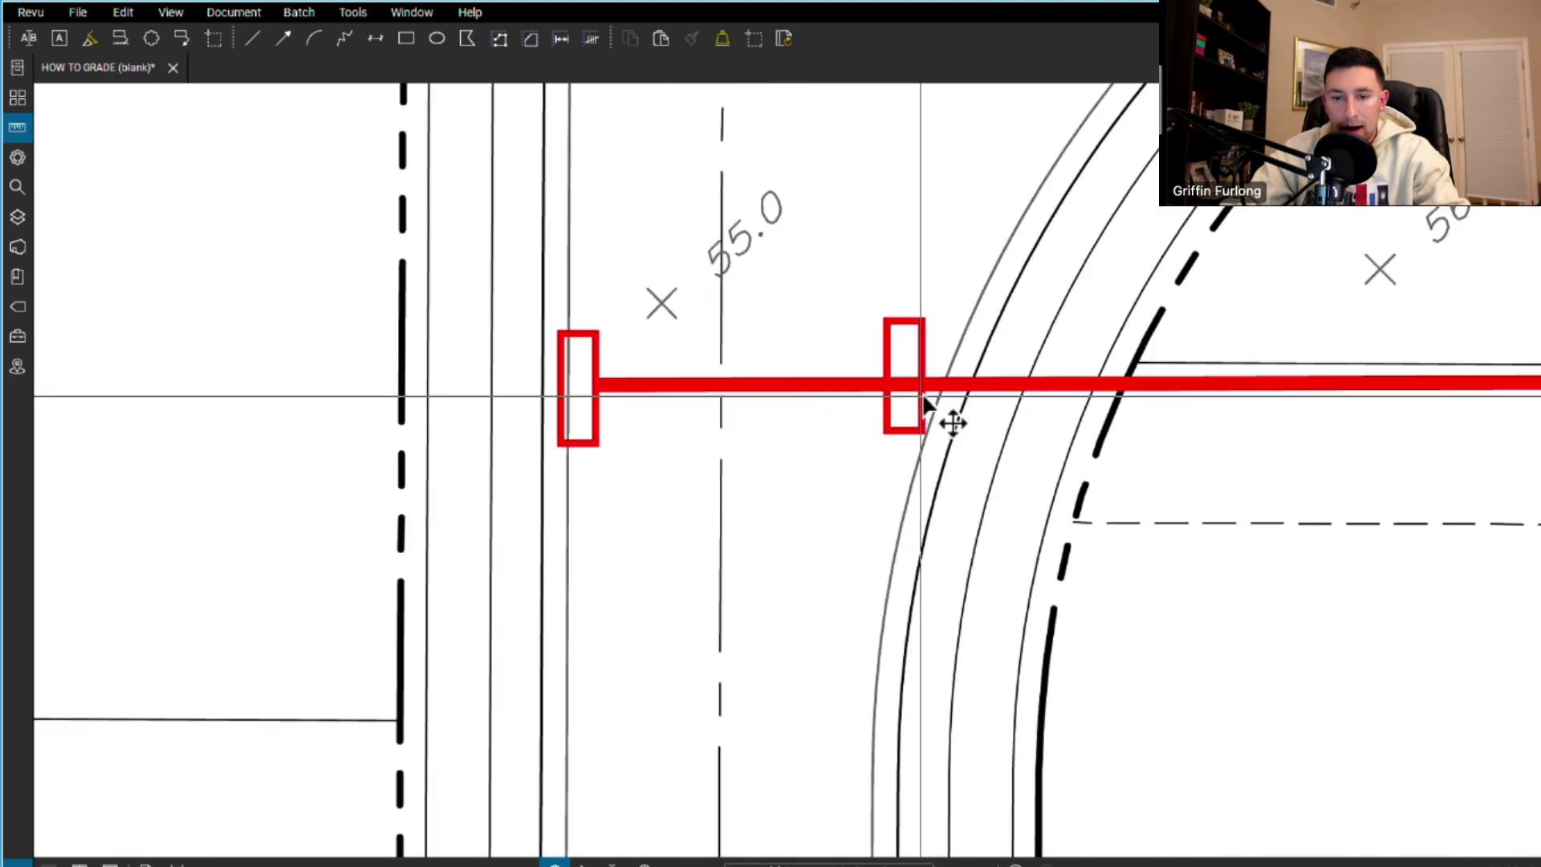
{"action": "left_click_drag", "start_coordinate": [922, 410], "coordinate": [973, 432]}
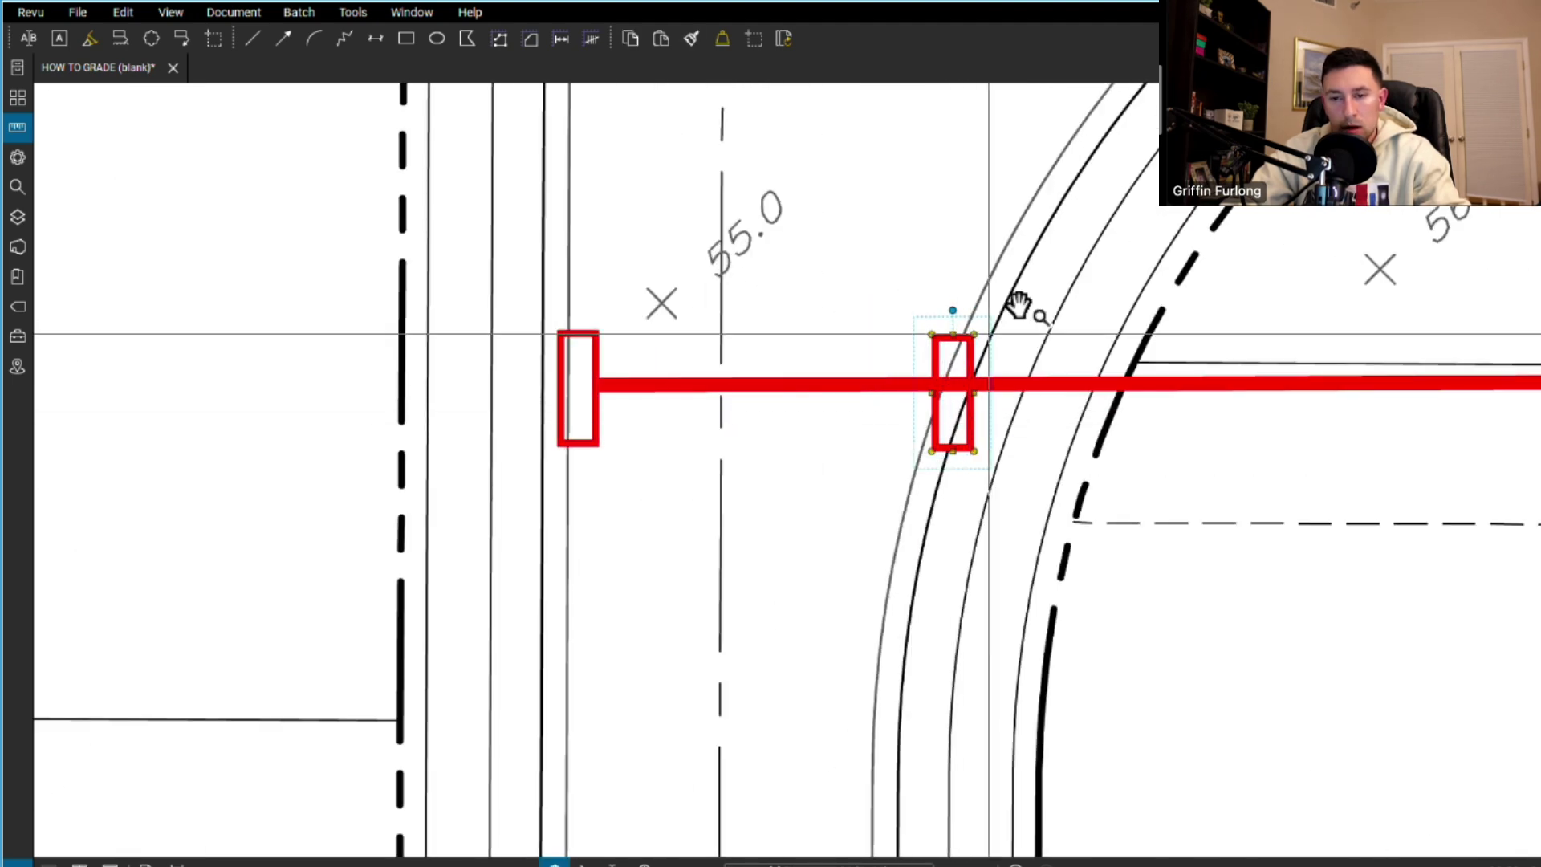
{"action": "left_click", "coordinate": [1163, 384]}
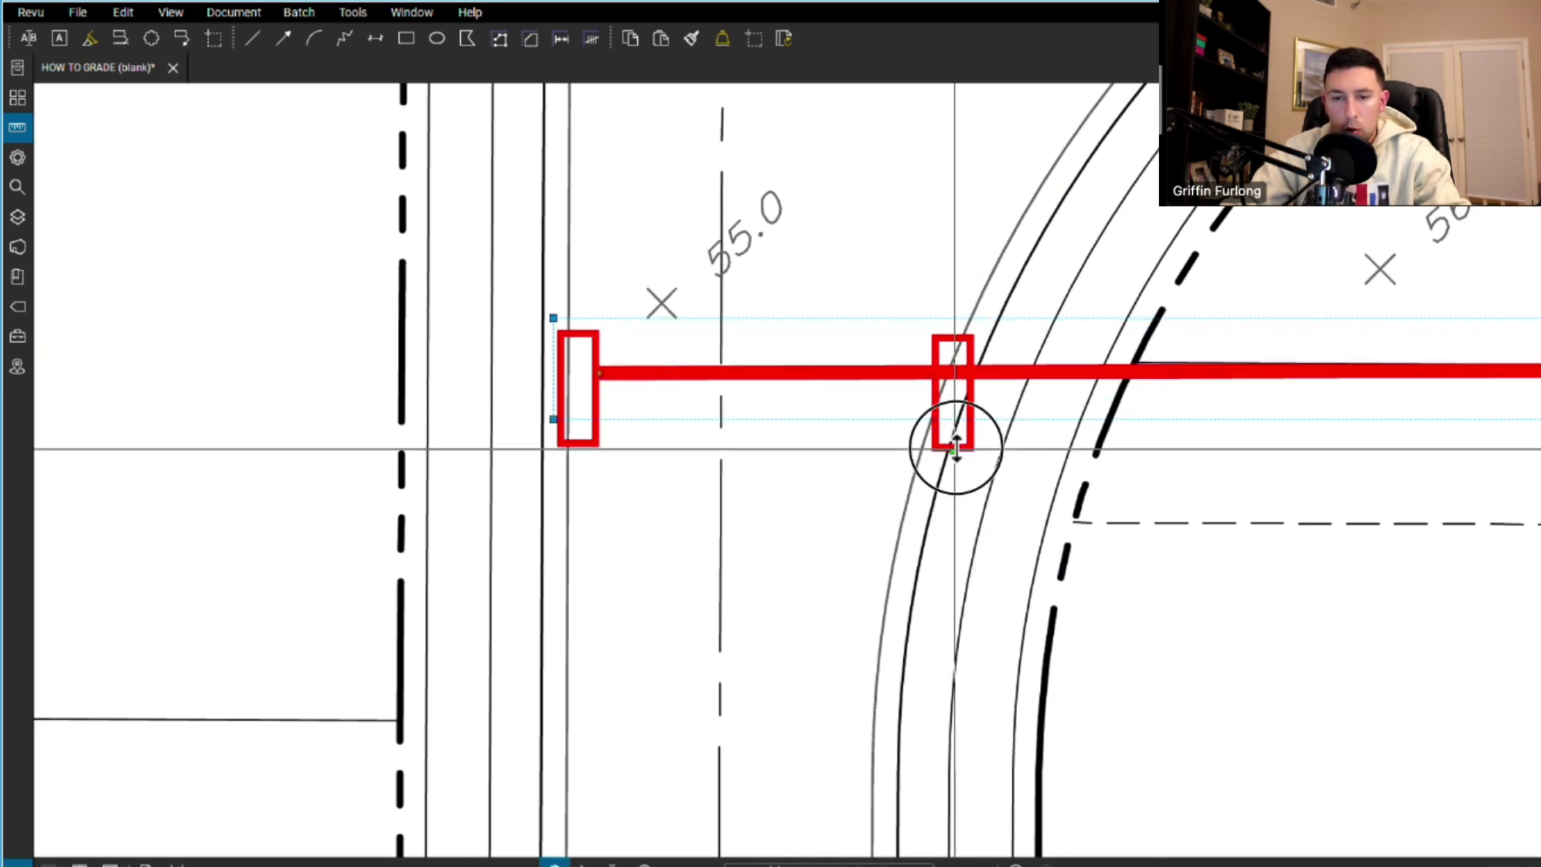
{"action": "left_click_drag", "start_coordinate": [974, 416], "coordinate": [973, 398]}
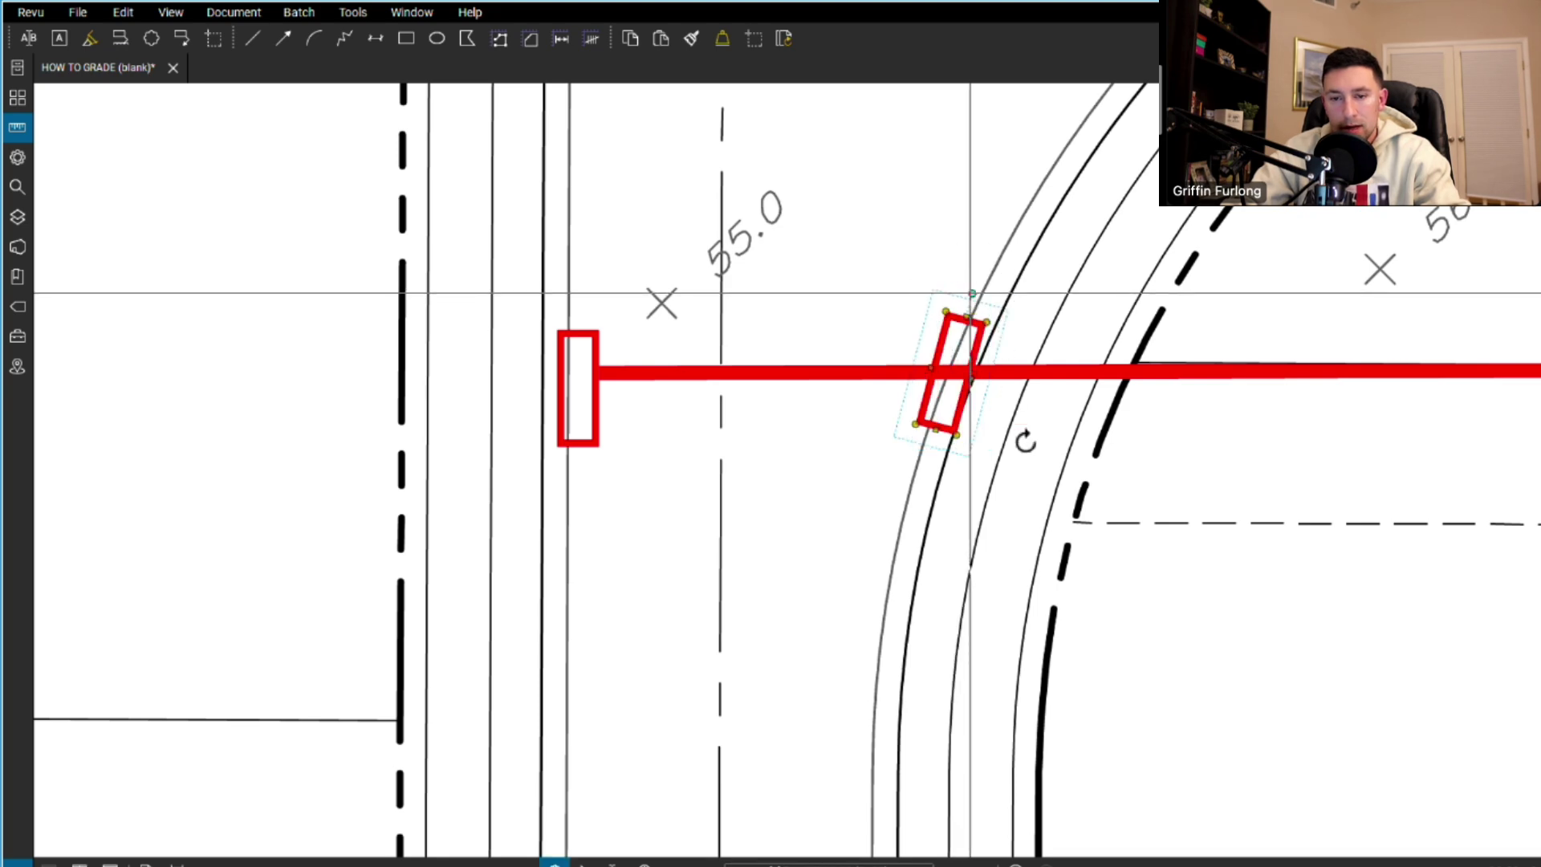
{"action": "scroll", "coordinate": [874, 484], "scroll_direction": "down", "scroll_amount": 5}
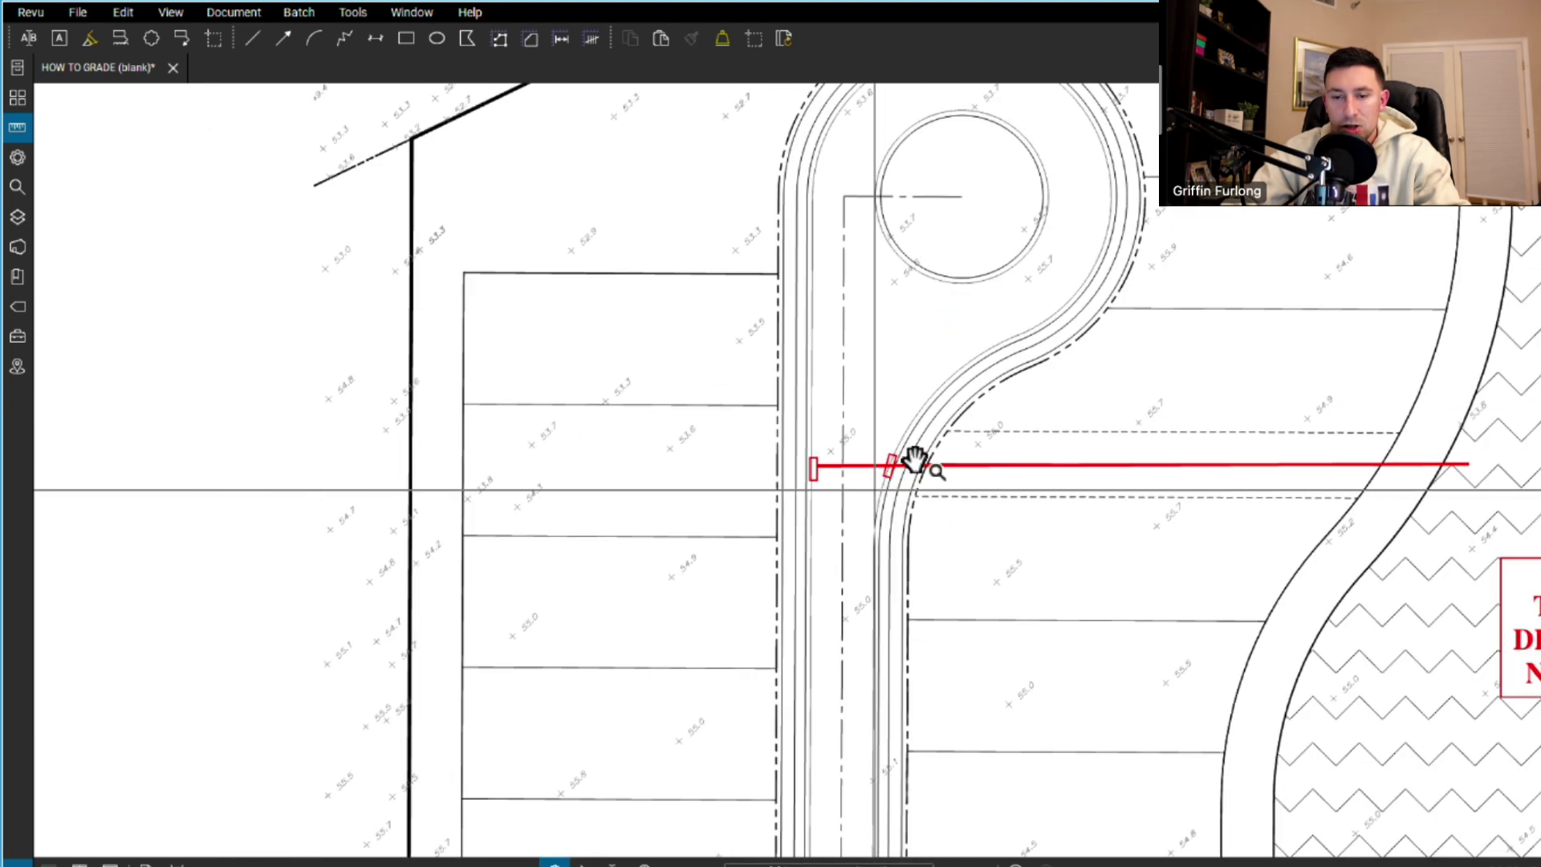
- Complete the 132'-5 1/2" centreline measurement and add an HP callout at the high point
{"action": "scroll", "coordinate": [1038, 506], "scroll_direction": "down", "scroll_amount": 2}
{"action": "mouse_move", "coordinate": [1068, 544]}
{"action": "middle_mouse_down"}
{"action": "mouse_move", "coordinate": [1067, 347]}
{"action": "mouse_move", "coordinate": [980, 215]}
{"action": "middle_mouse_up"}
{"action": "scroll", "coordinate": [979, 215], "scroll_direction": "up", "scroll_amount": 2}
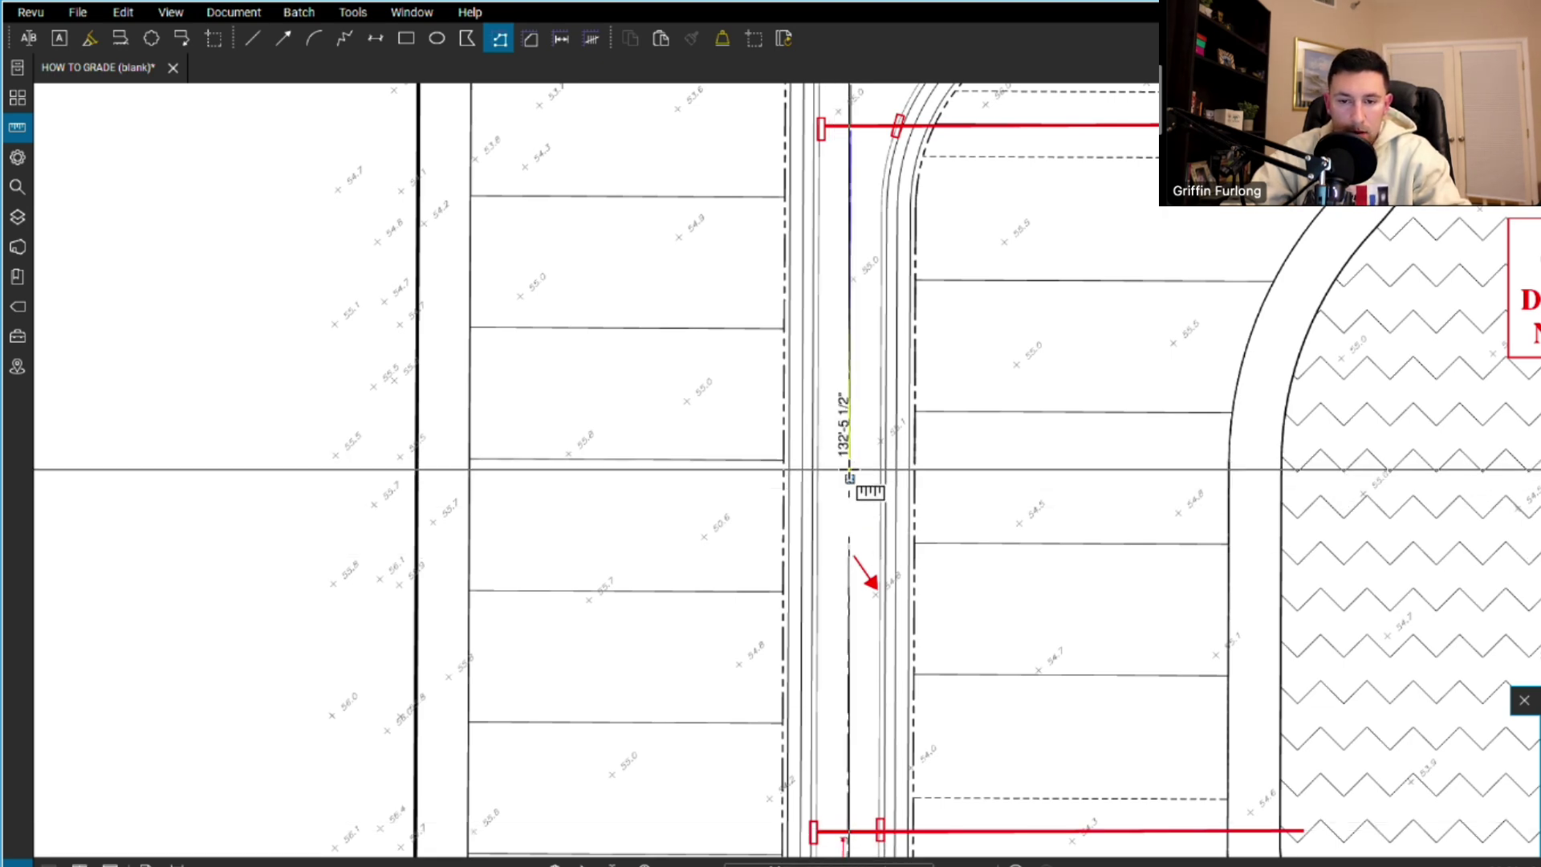
{"action": "left_click", "coordinate": [921, 451]}
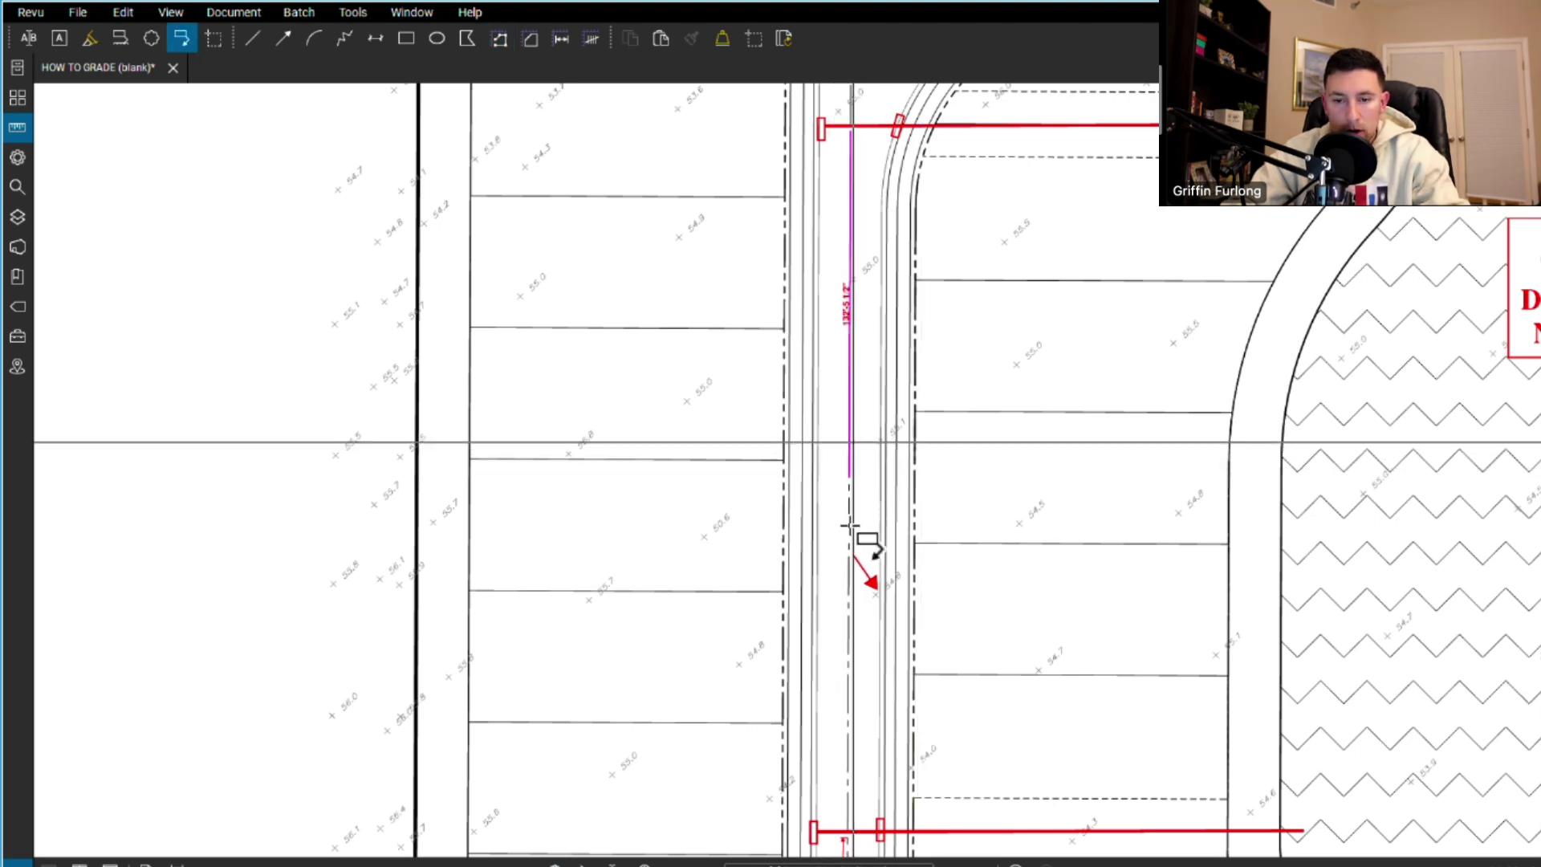
{"action": "left_click", "coordinate": [850, 474]}
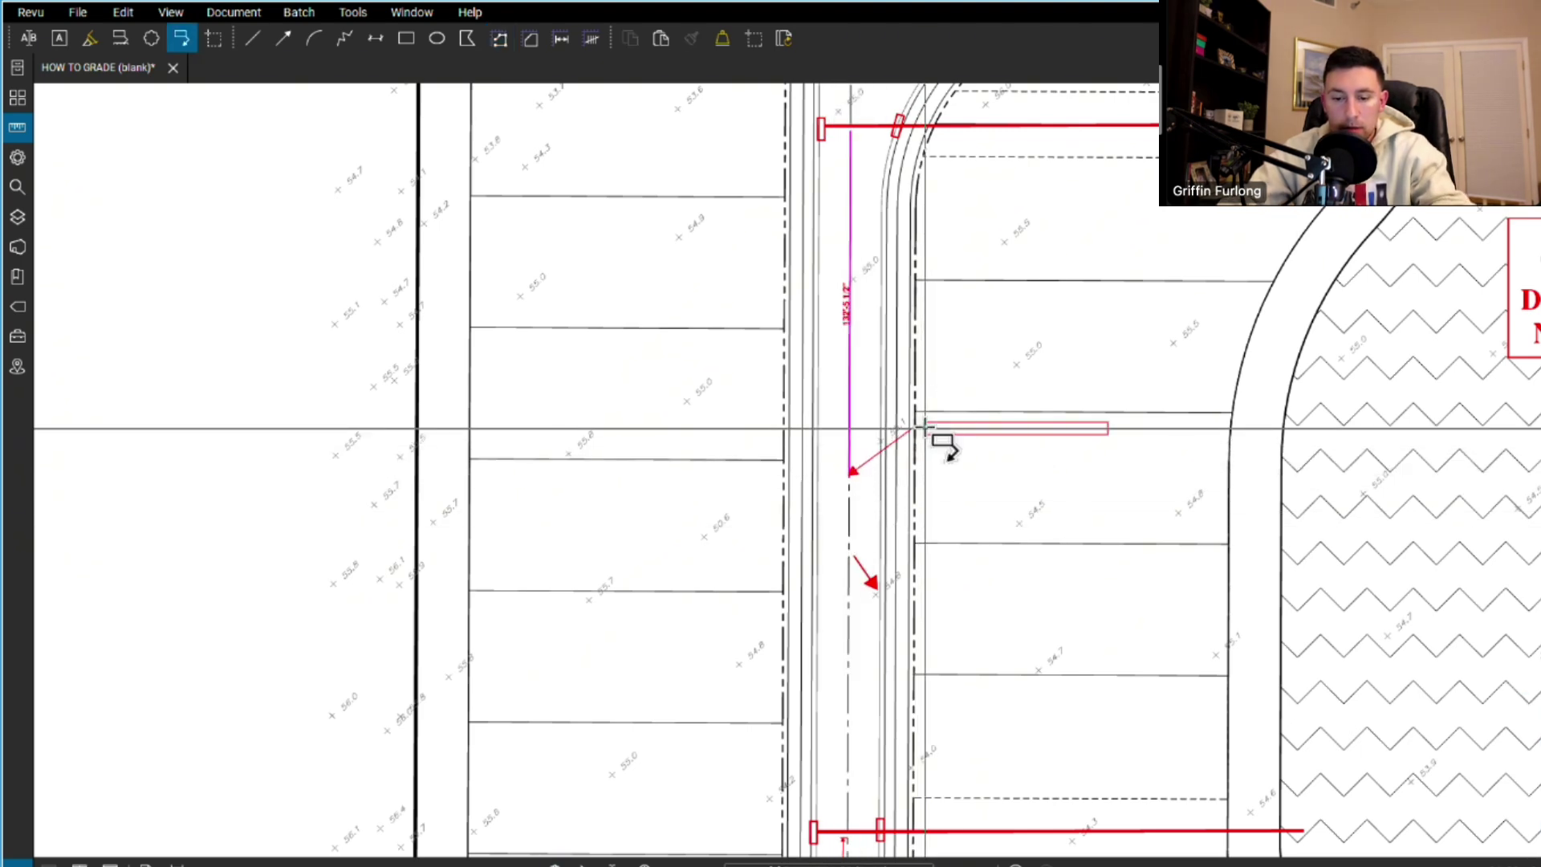
{"action": "left_click", "coordinate": [1008, 480]}
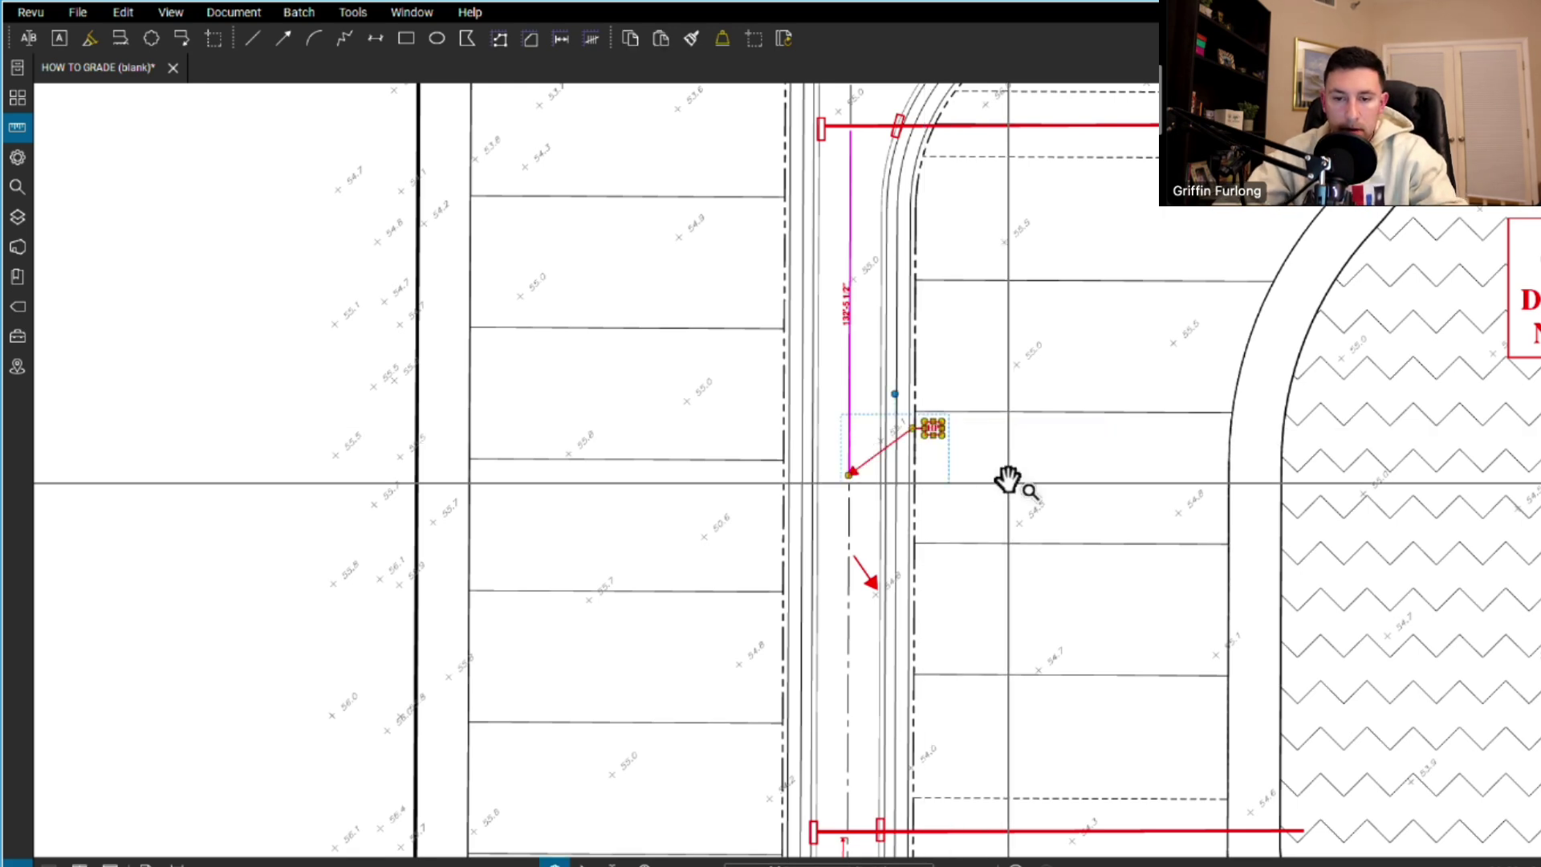
- Move the red flow arrow beside the high point and copy it to point the other way
{"action": "scroll", "coordinate": [863, 514], "scroll_direction": "up", "scroll_amount": 3}
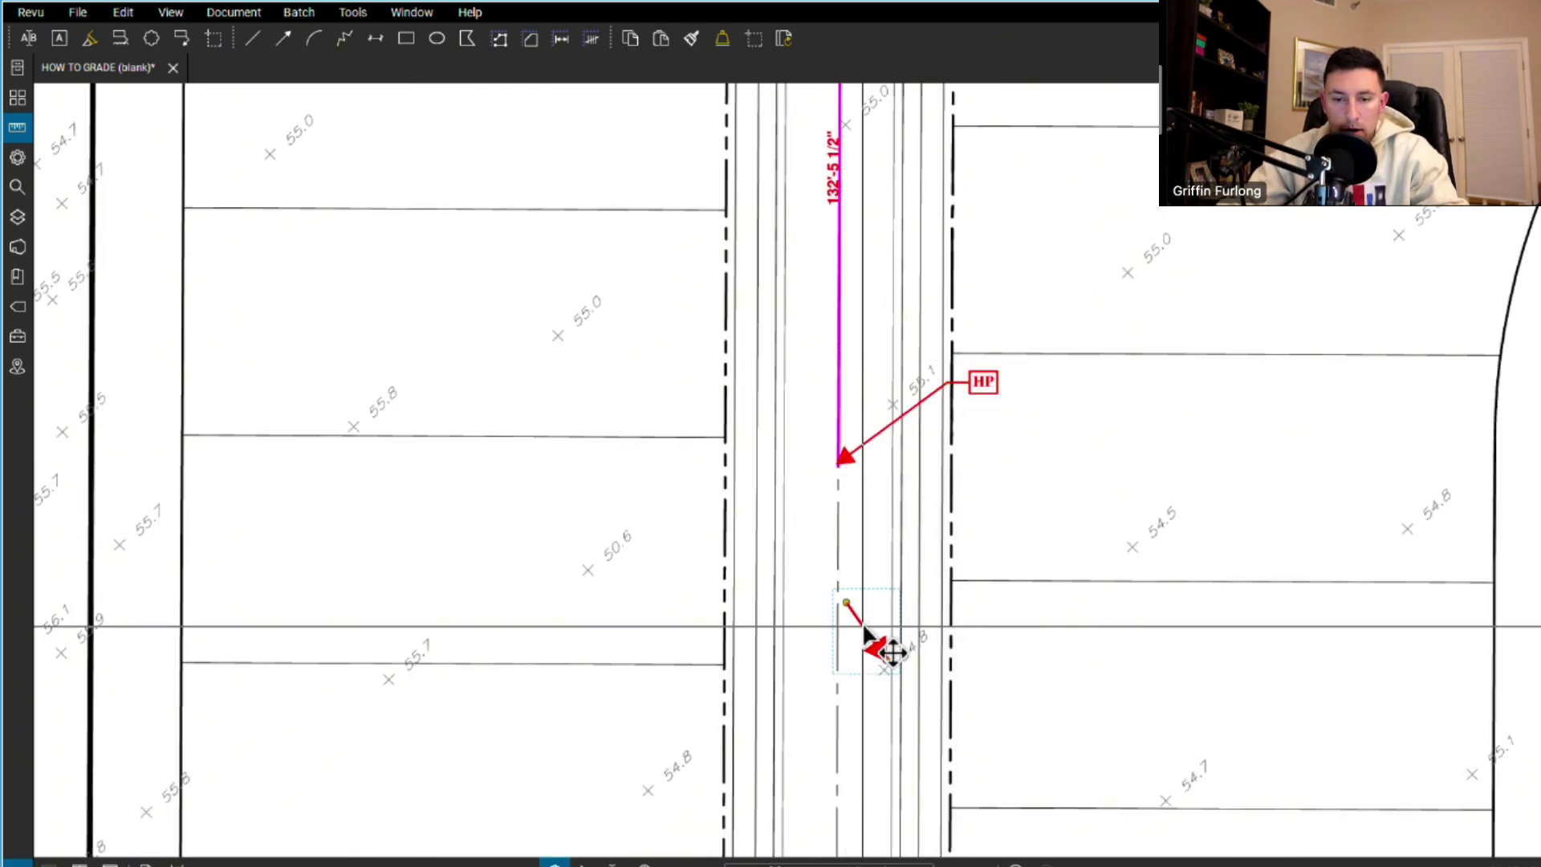
{"action": "left_click_drag", "start_coordinate": [891, 651], "coordinate": [860, 488]}
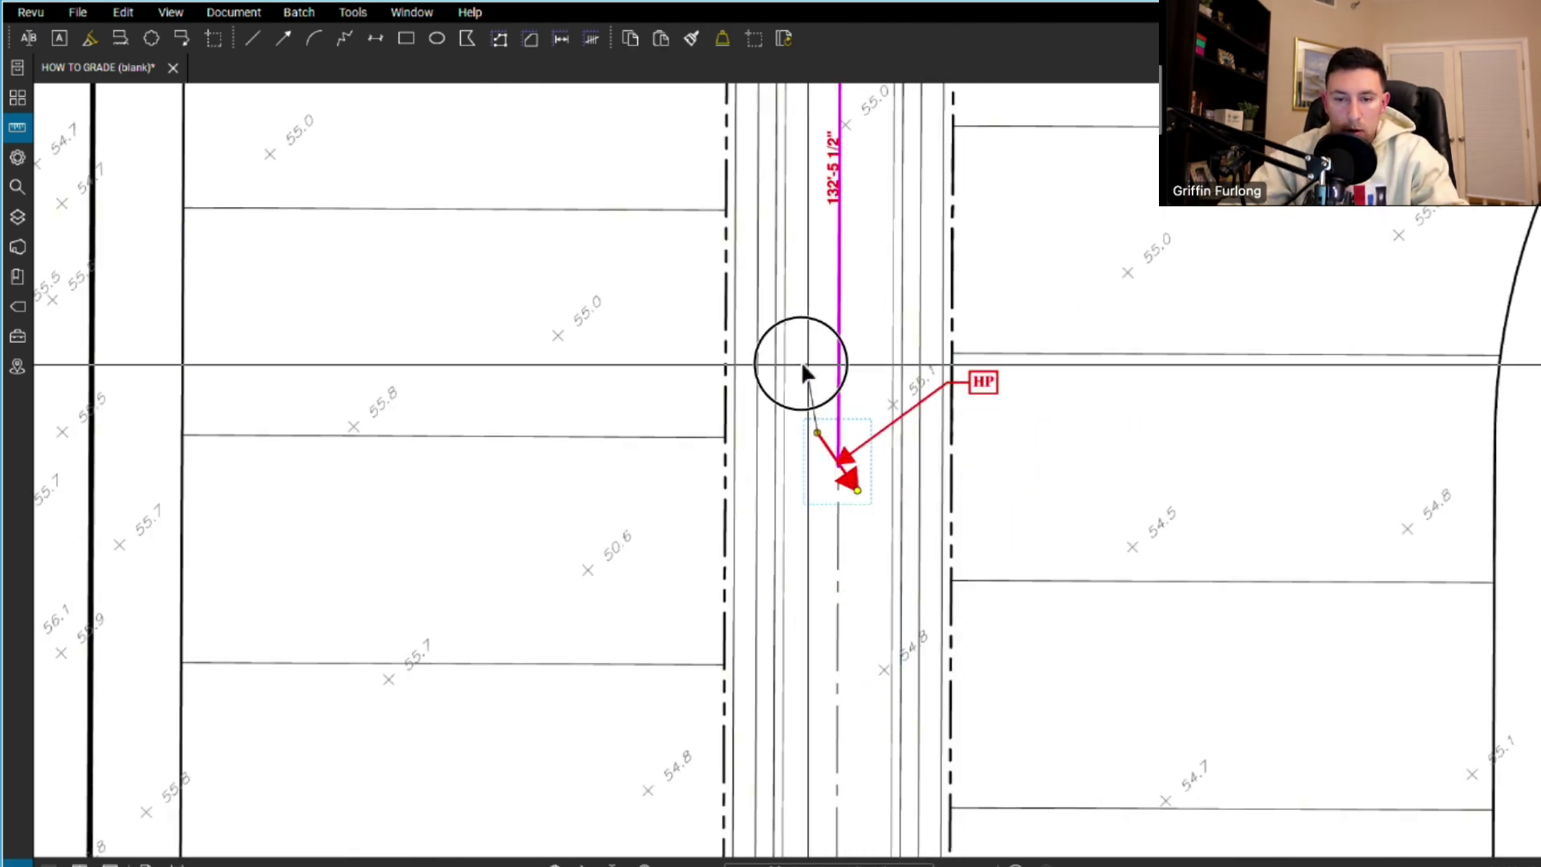
{"action": "left_click_drag", "start_coordinate": [802, 371], "coordinate": [801, 366]}
{"action": "mouse_move", "coordinate": [811, 437]}
{"action": "left_mouse_down", "text": "ctrl"}
{"action": "mouse_move", "coordinate": [827, 473]}
{"action": "mouse_move", "coordinate": [806, 536]}
{"action": "left_mouse_up", "text": "ctrl"}
{"action": "scroll", "coordinate": [980, 513], "scroll_direction": "down", "scroll_amount": 1}
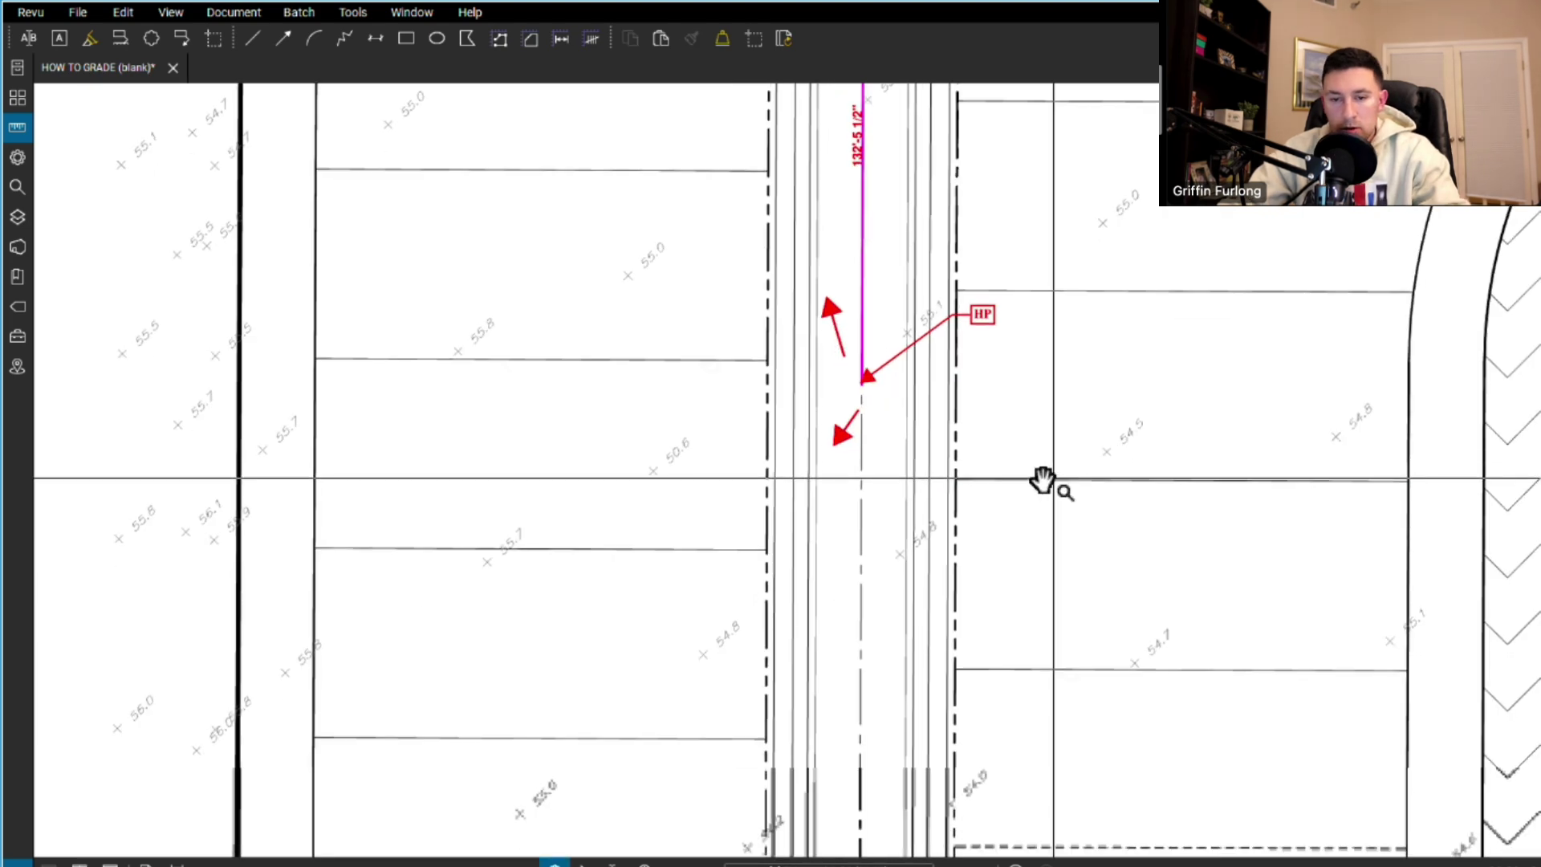
{"action": "scroll", "coordinate": [1019, 594], "scroll_direction": "down", "scroll_amount": 2}
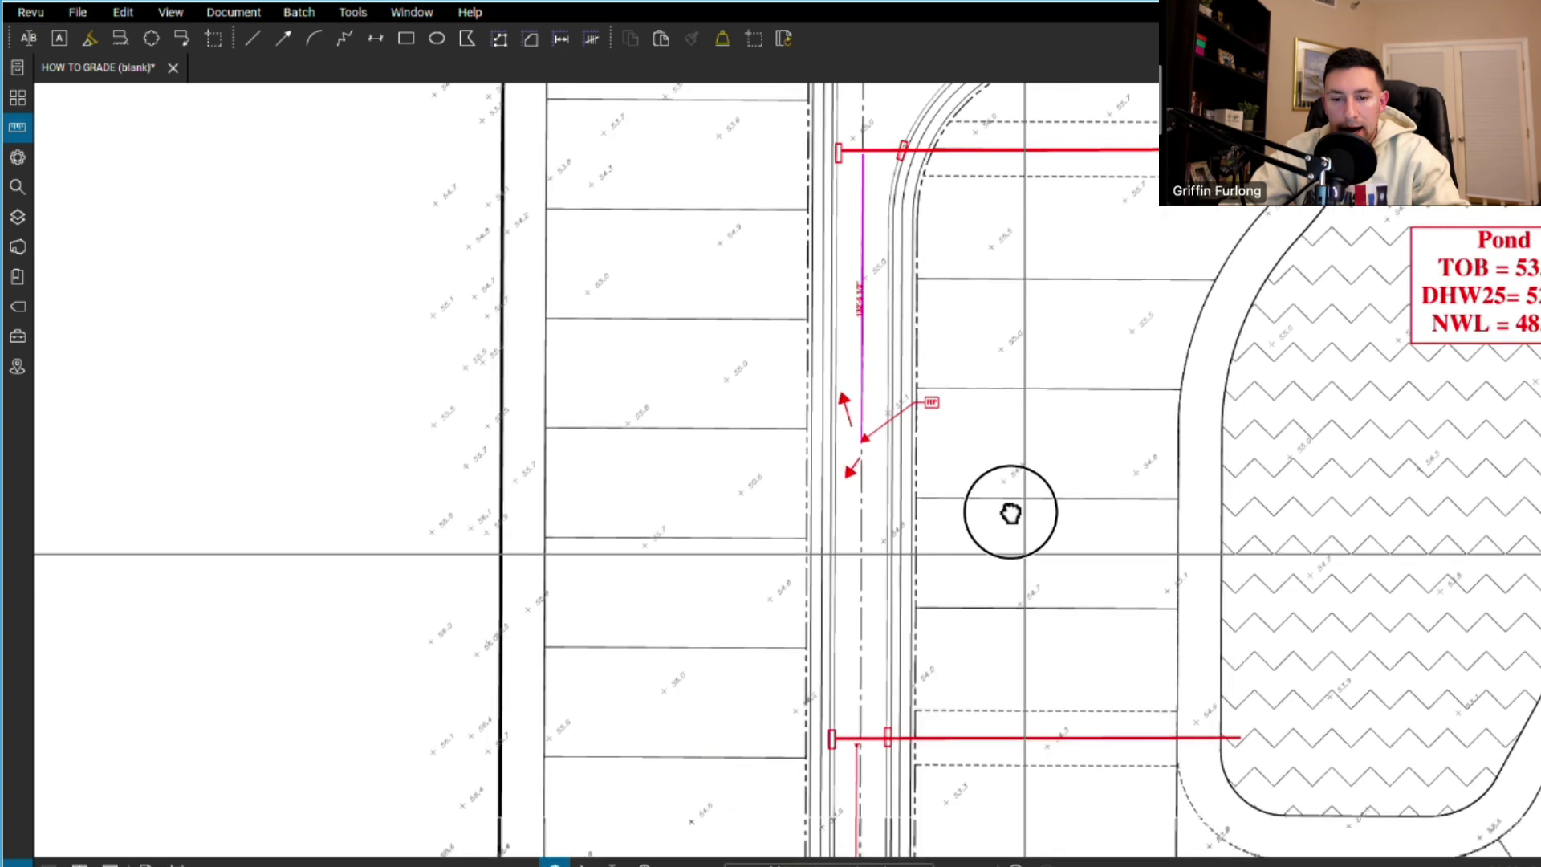
{"action": "scroll", "coordinate": [1008, 504], "scroll_direction": "down", "scroll_amount": 4}
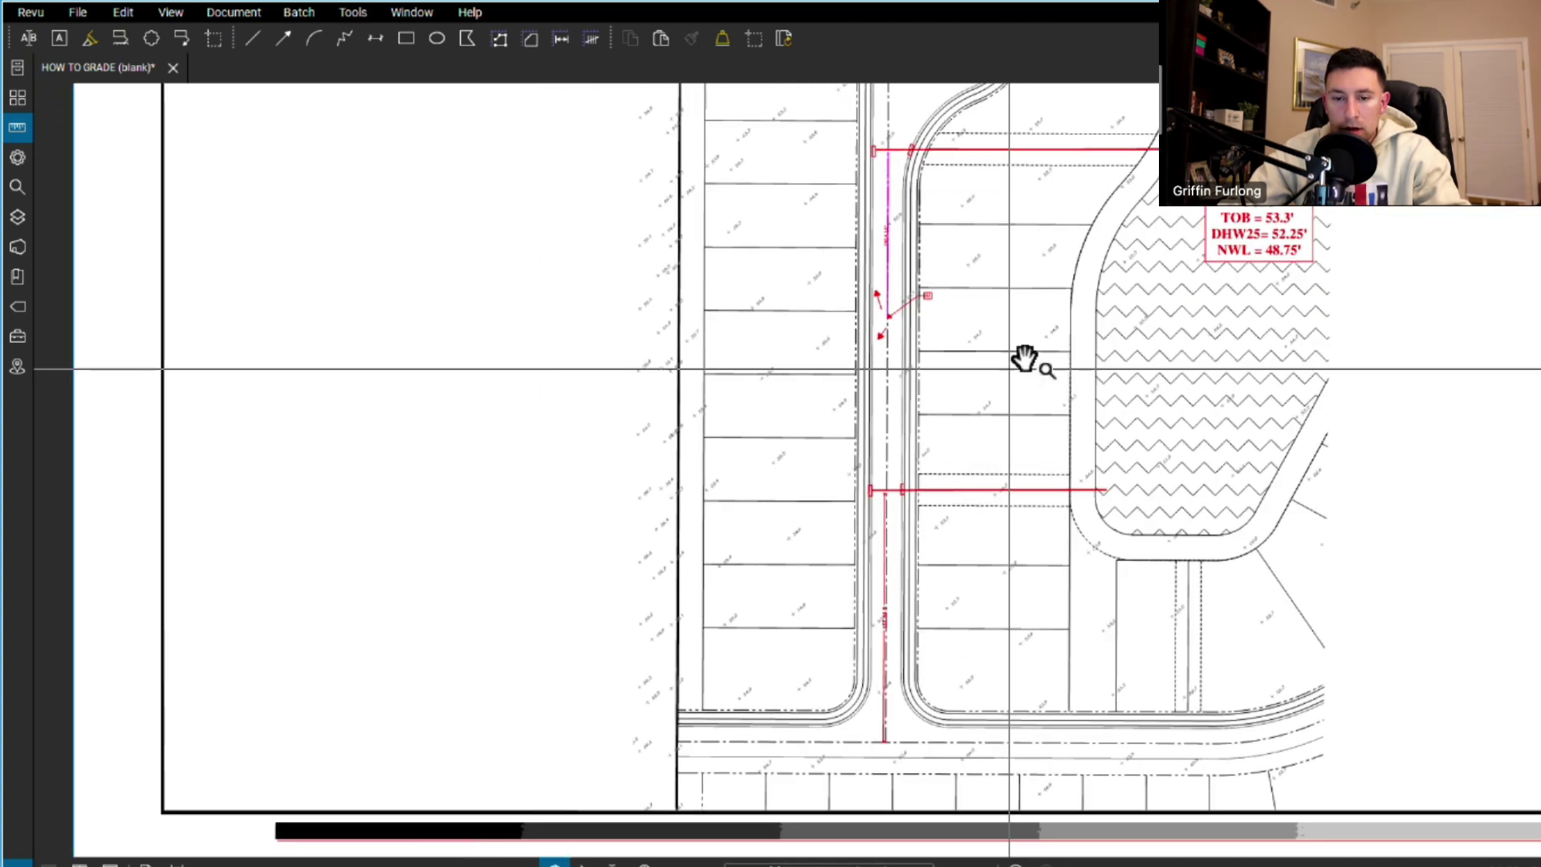
{"action": "left_click_drag", "start_coordinate": [1039, 353], "coordinate": [930, 486]}
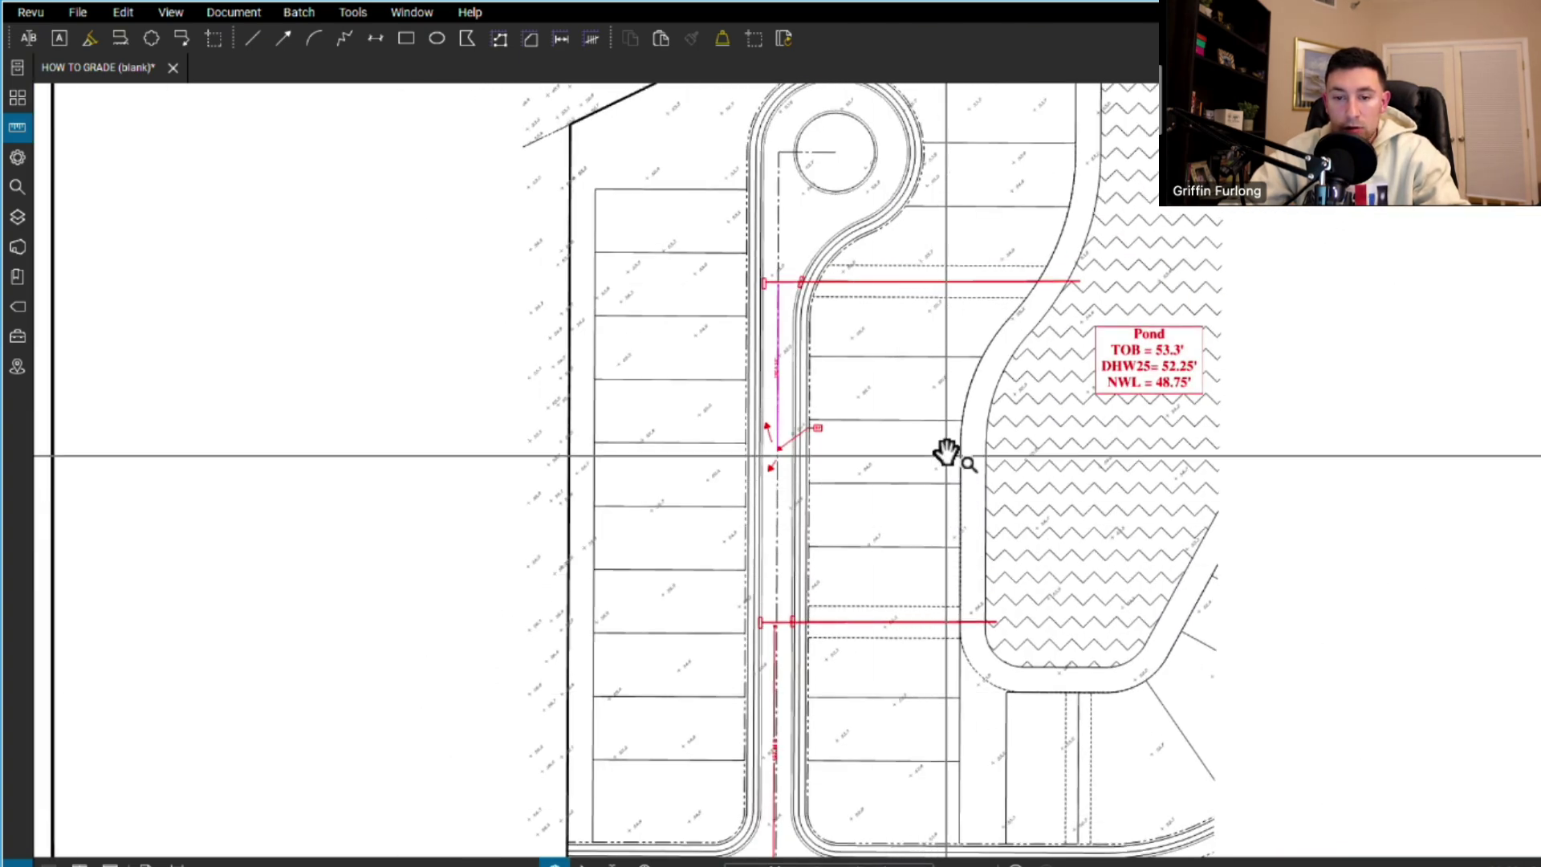
- Paste a copy of the red callout at the upper-left property corner
{"action": "scroll", "coordinate": [945, 452], "scroll_direction": "down", "scroll_amount": 1}
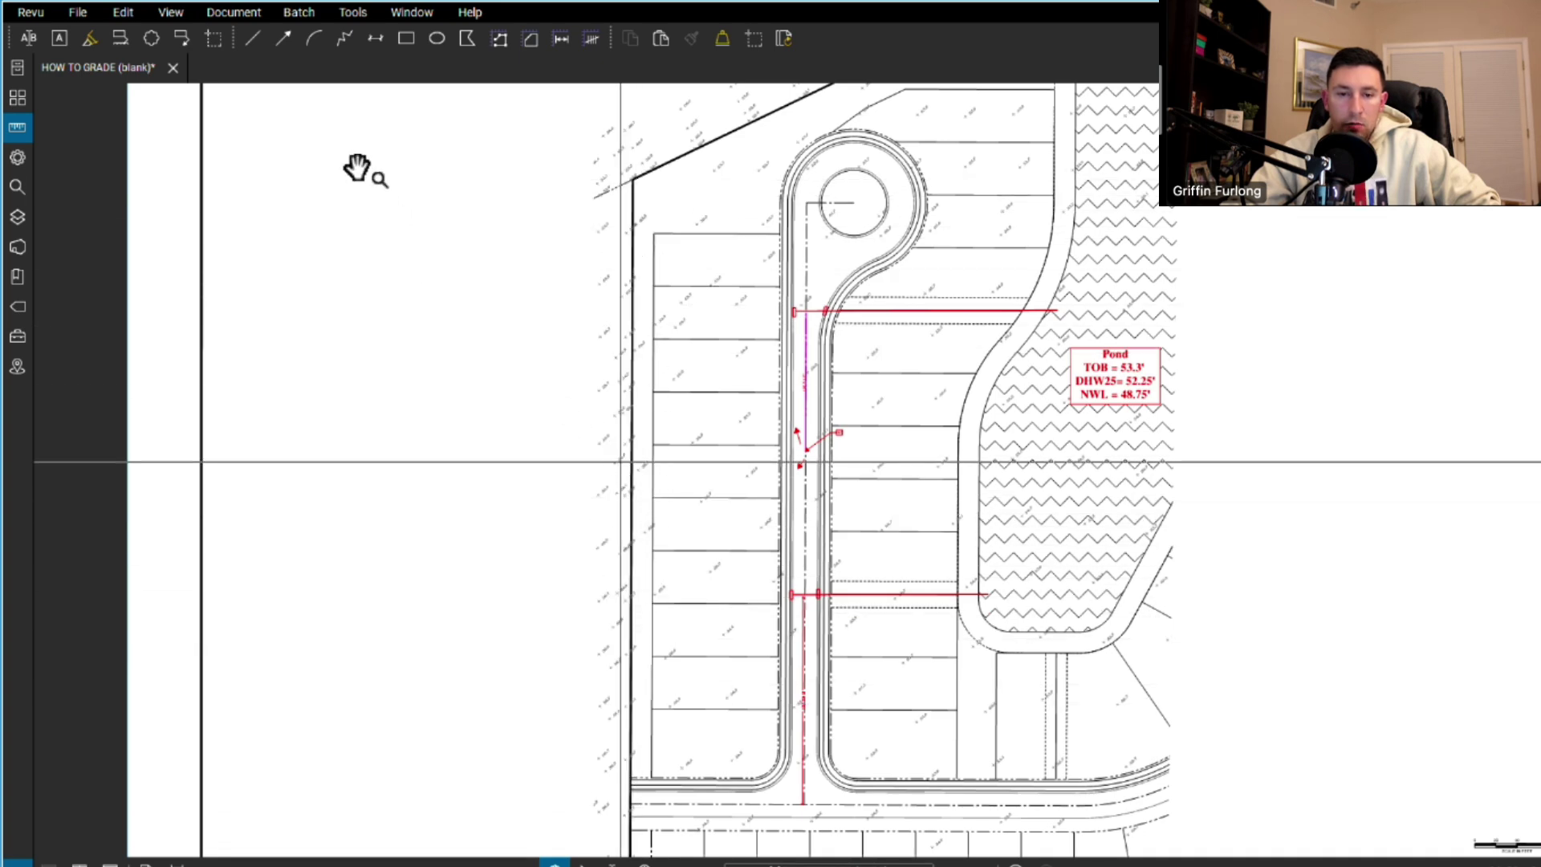
{"action": "key", "text": "ctrl+v"}
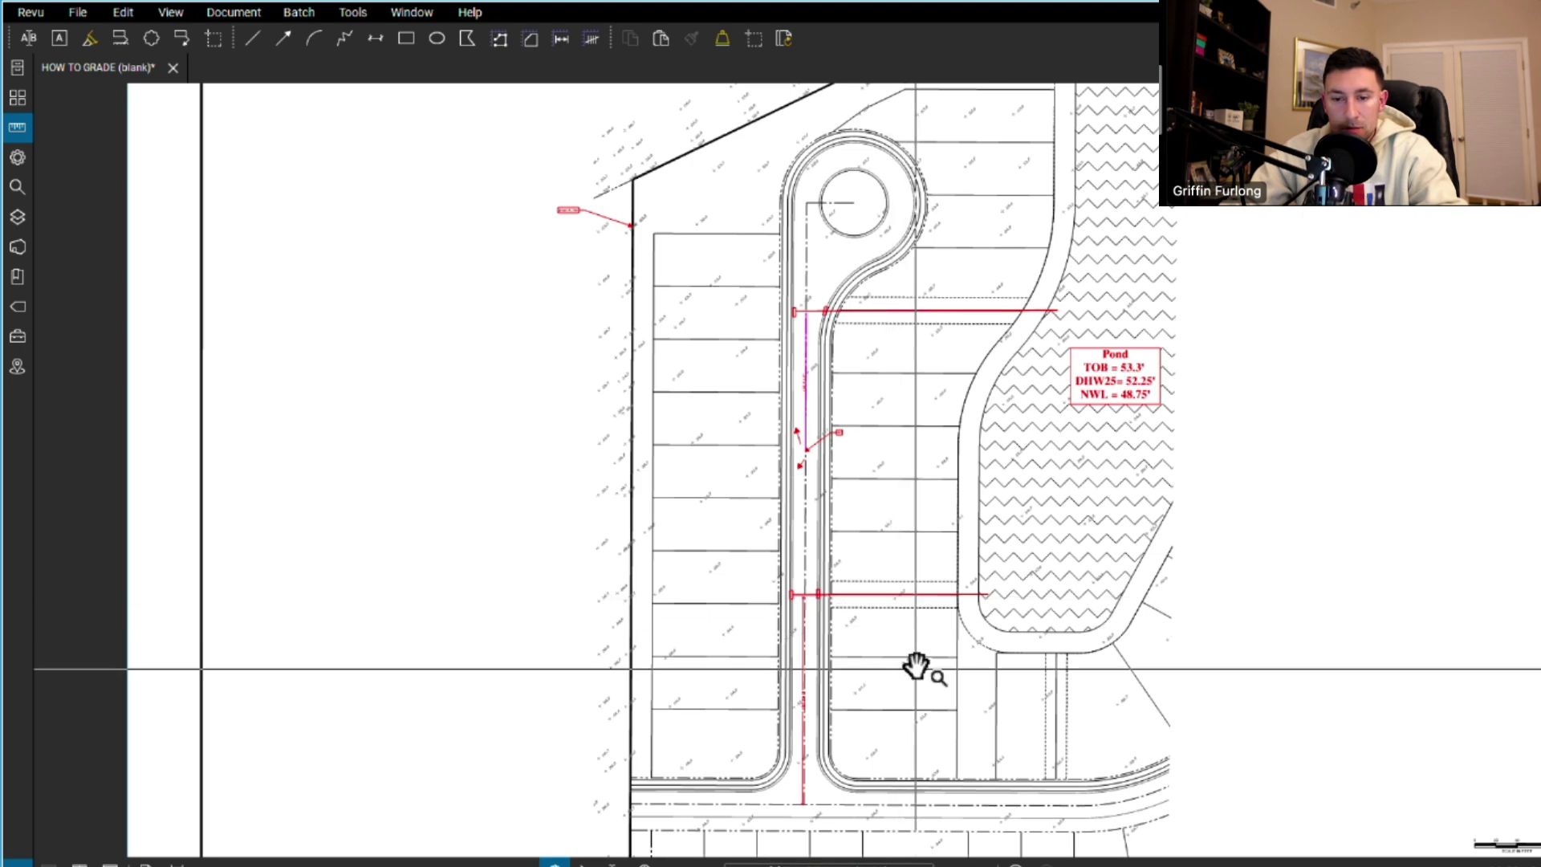
{"action": "scroll", "coordinate": [884, 403], "scroll_direction": "up", "scroll_amount": 4}
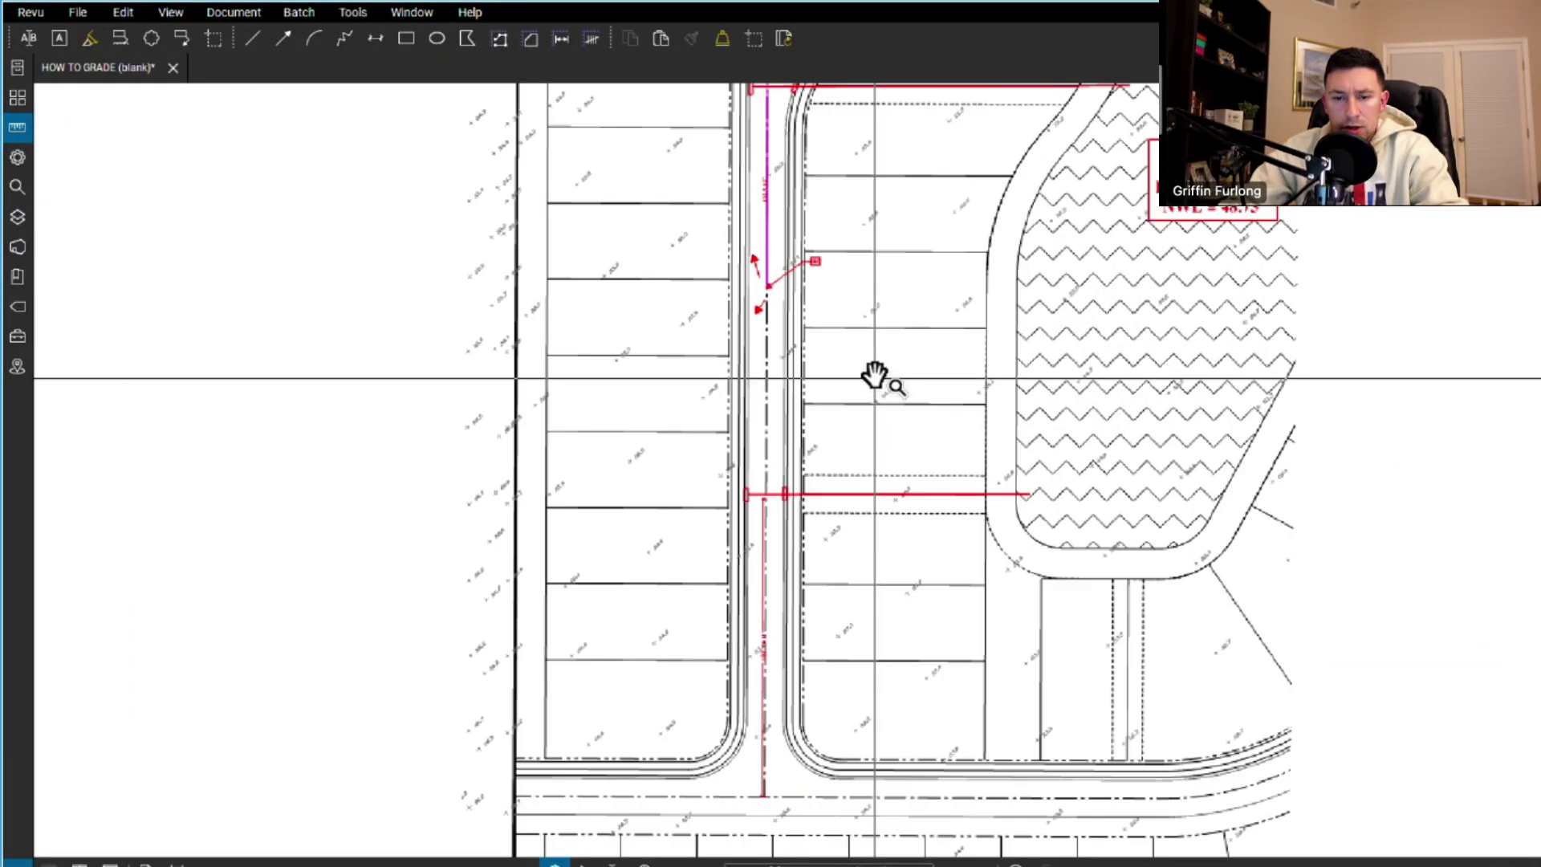
{"action": "left_click_drag", "start_coordinate": [913, 316], "coordinate": [913, 245]}
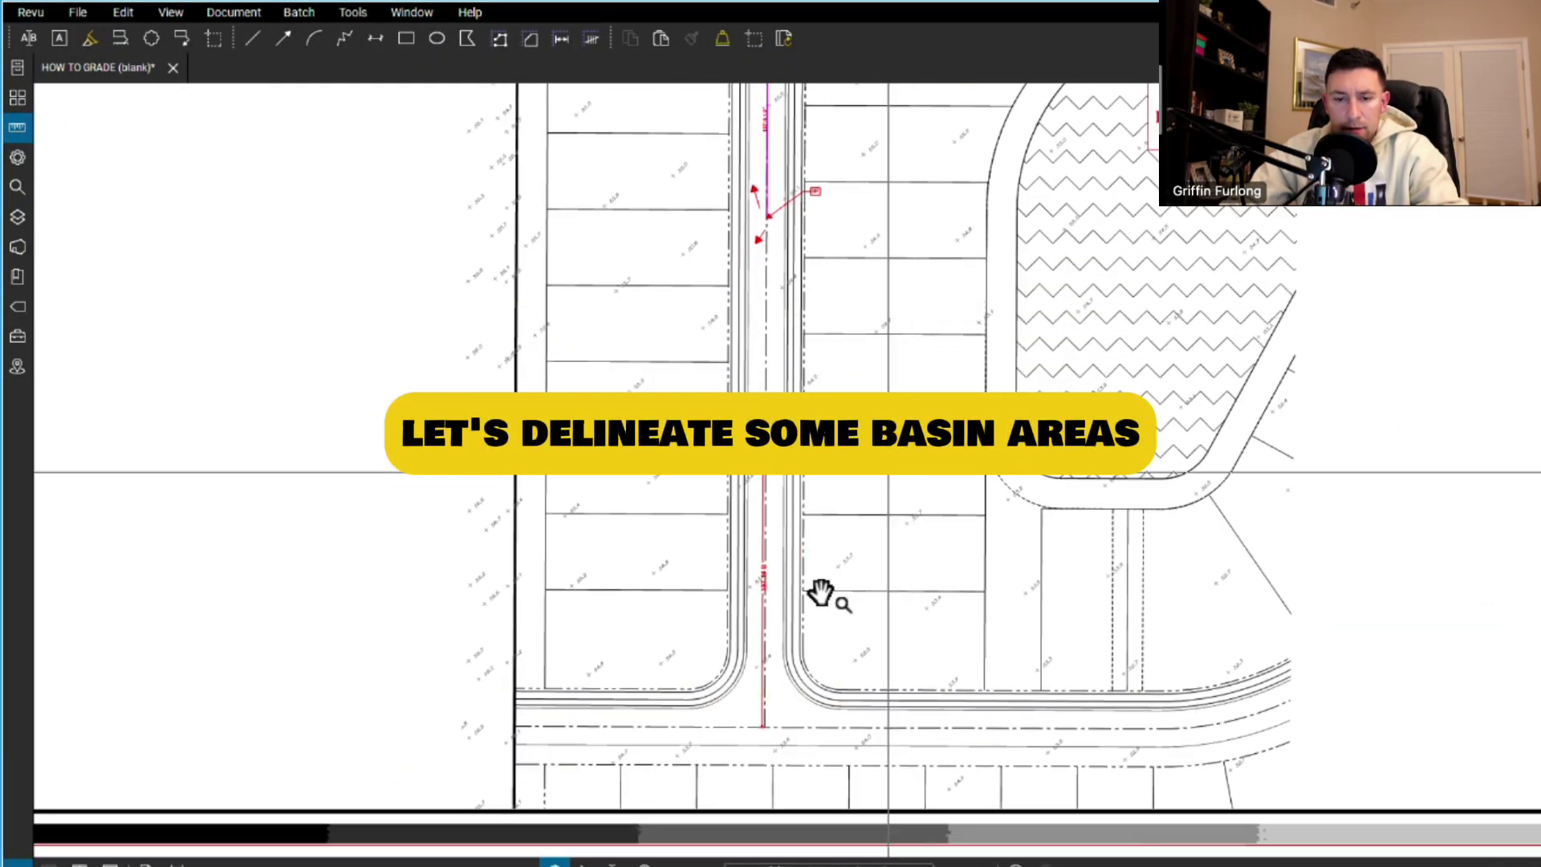
{"action": "scroll", "coordinate": [815, 590], "scroll_direction": "up", "scroll_amount": 2}
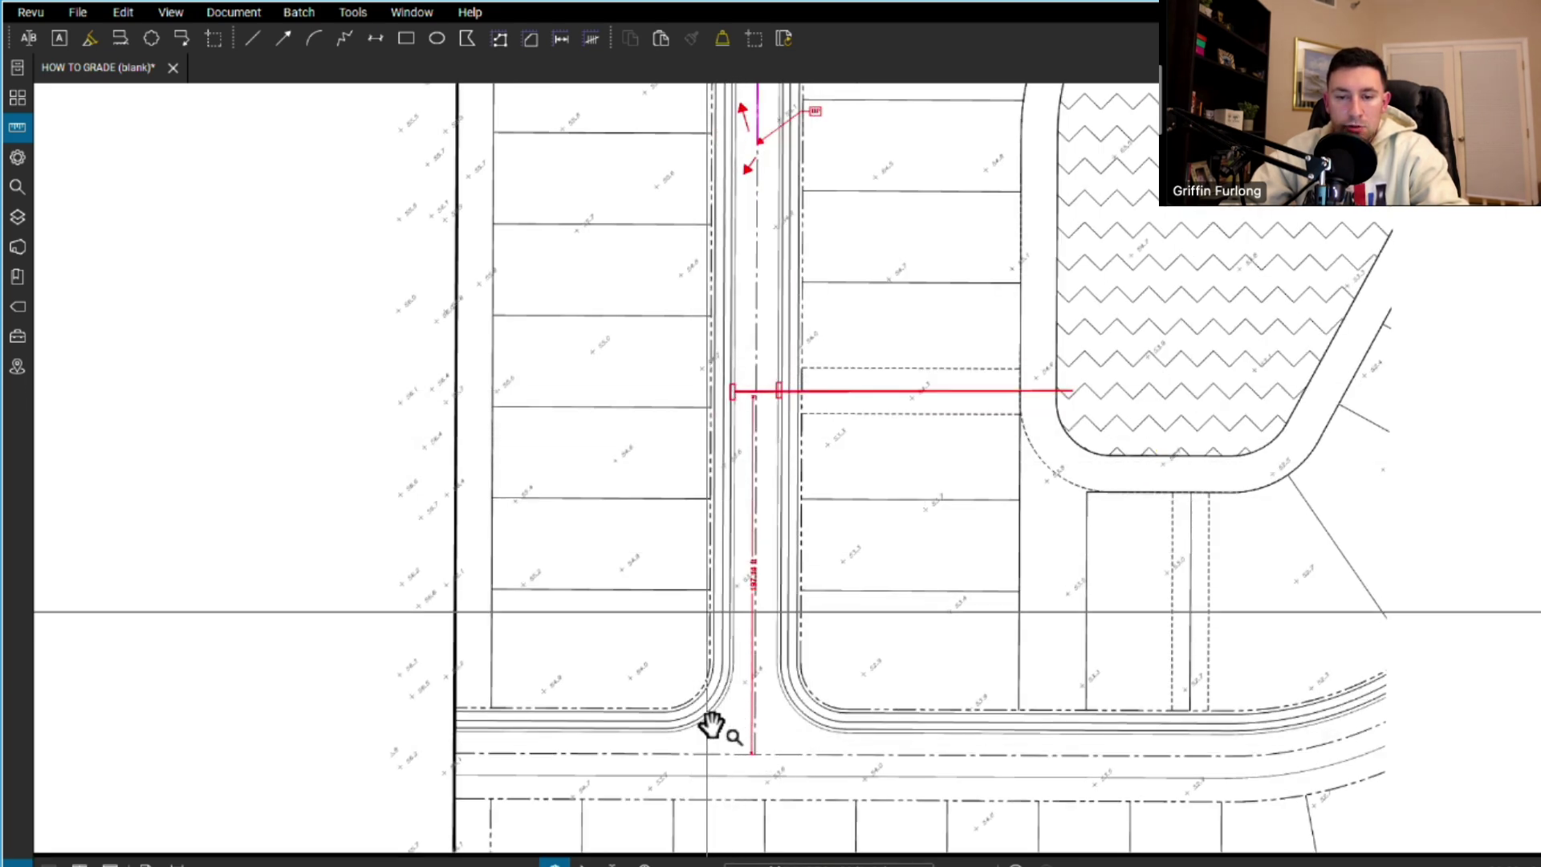
{"action": "left_click", "coordinate": [732, 375]}
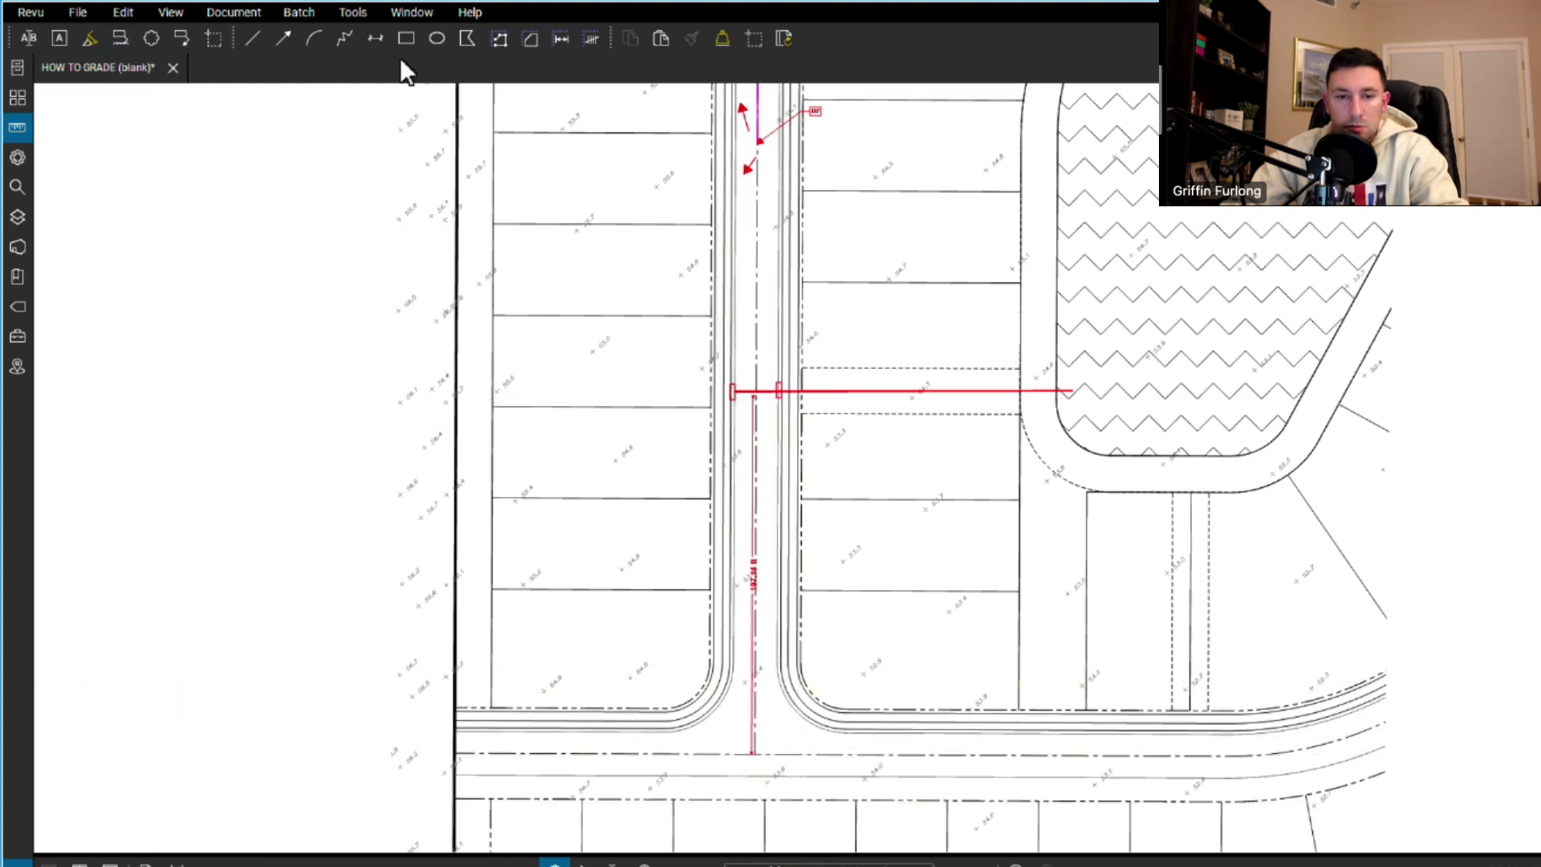
- Outline the west lots from the road centreline up to the high point as a green area
{"action": "left_click", "coordinate": [533, 45]}
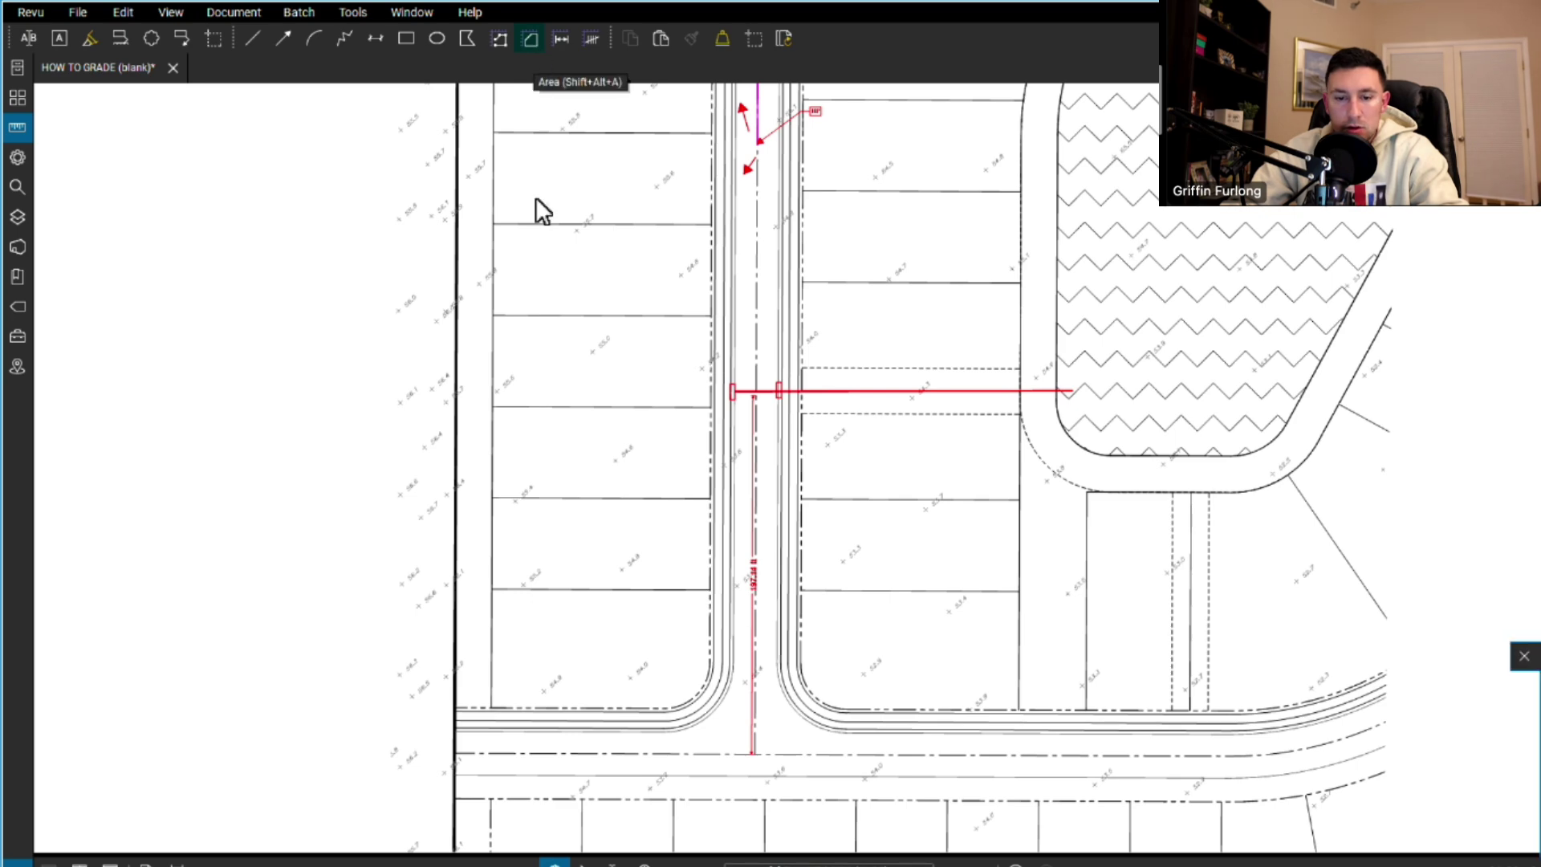
{"action": "left_click", "coordinate": [757, 754]}
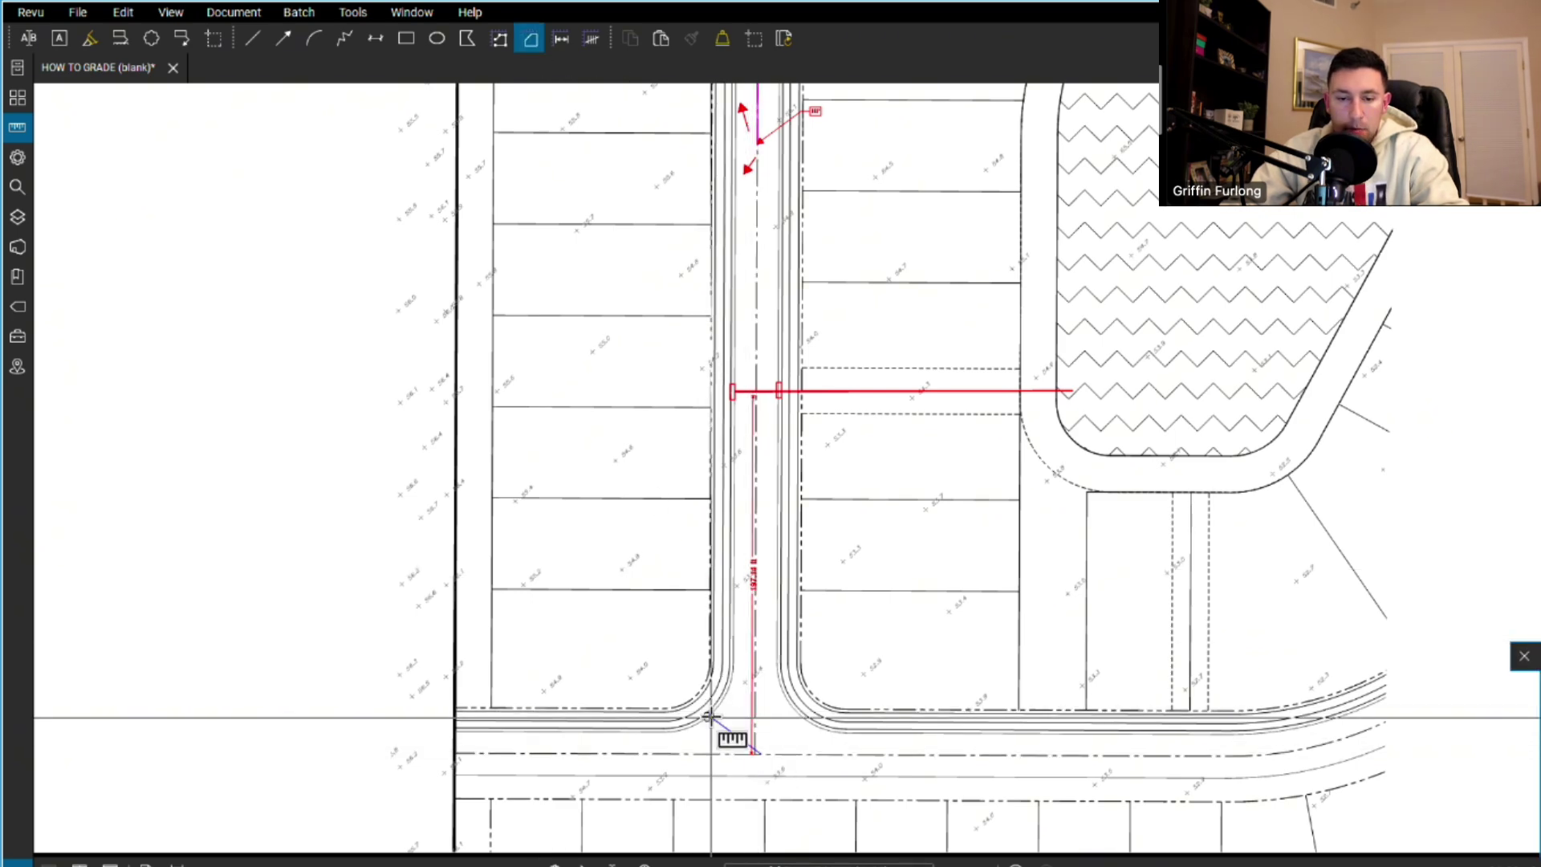
{"action": "left_click", "coordinate": [688, 703]}
{"action": "left_click", "coordinate": [664, 710]}
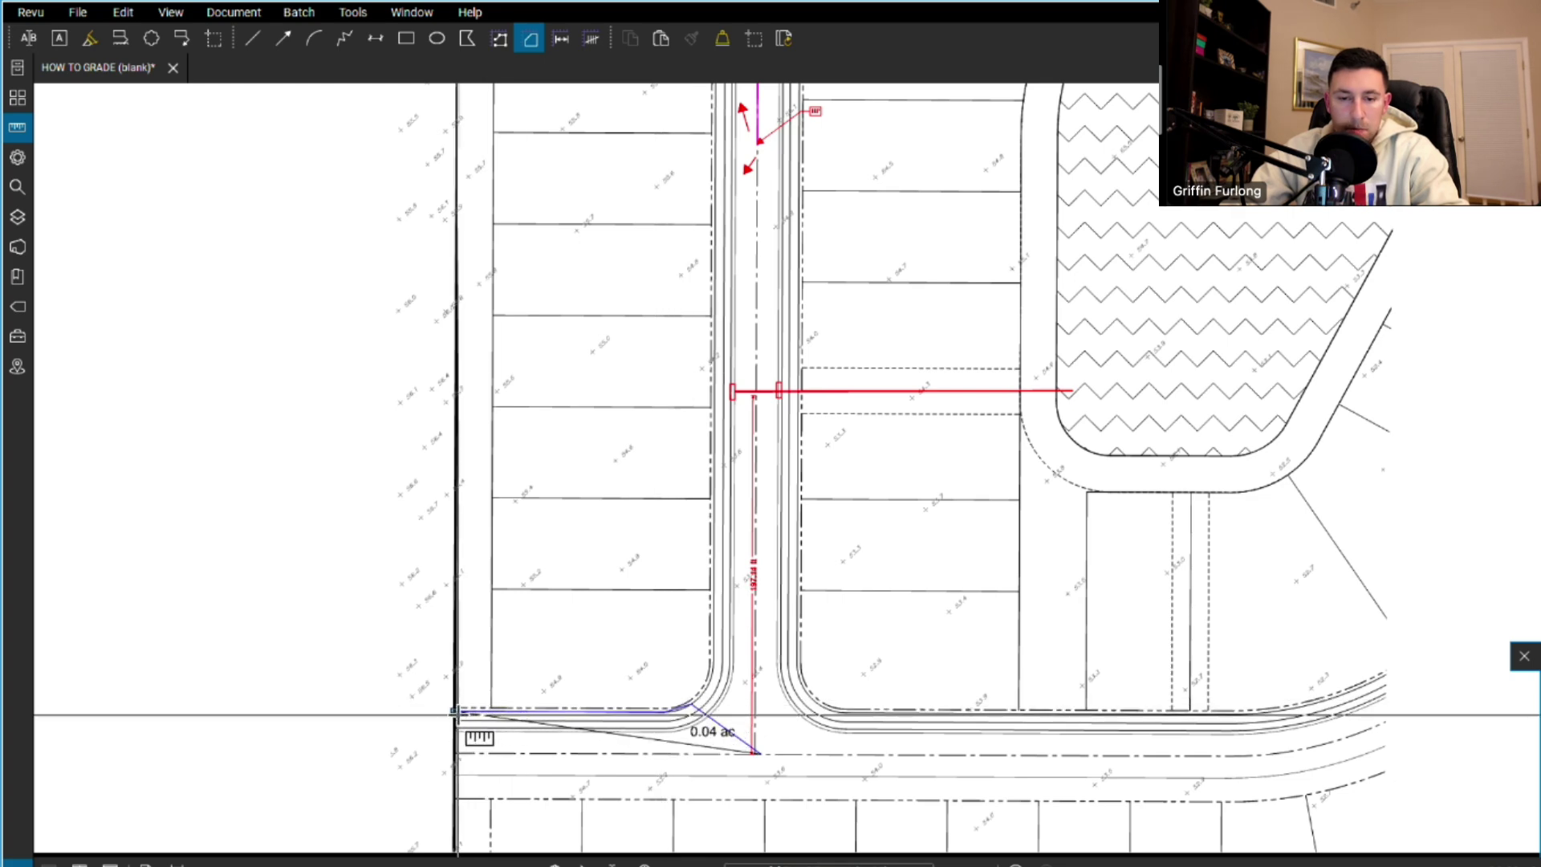
{"action": "left_click", "coordinate": [454, 712]}
{"action": "scroll", "coordinate": [453, 711], "scroll_direction": "down", "scroll_amount": 1}
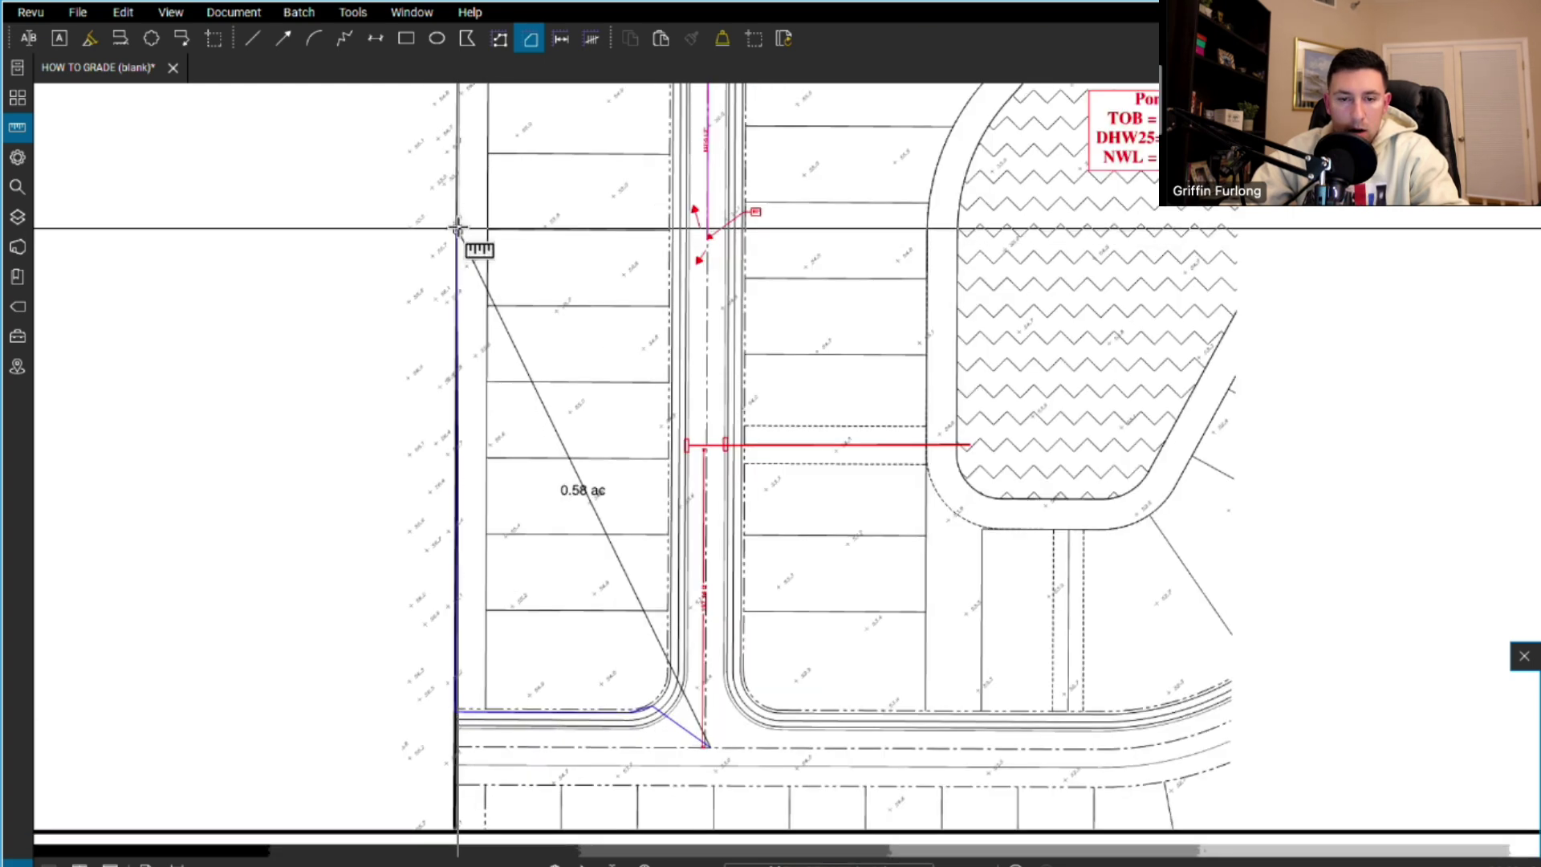
{"action": "left_click", "coordinate": [458, 229]}
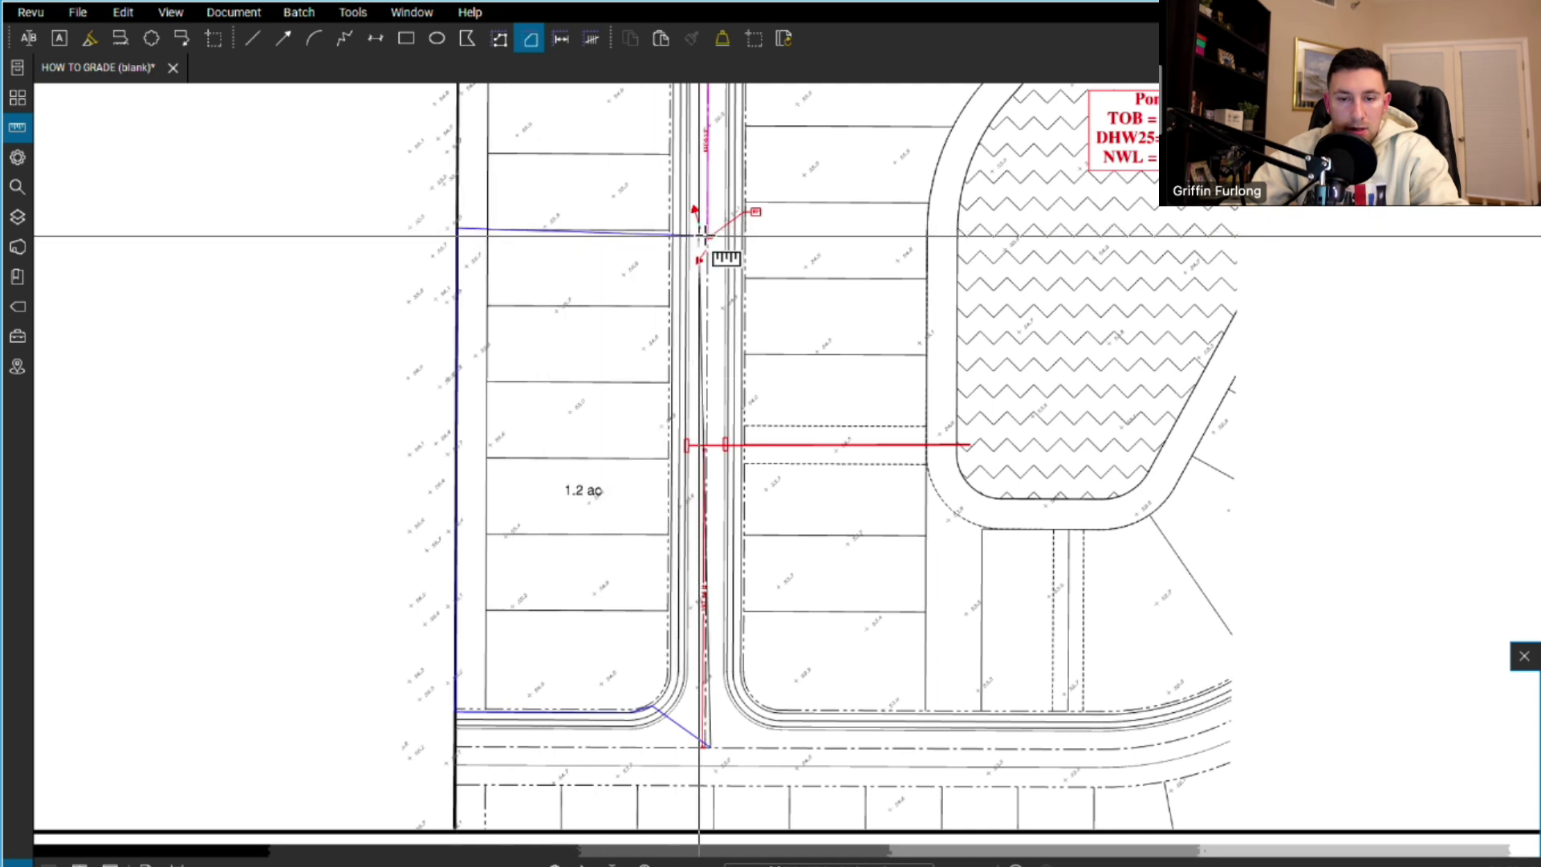
{"action": "scroll", "coordinate": [706, 239], "scroll_direction": "up", "scroll_amount": 4}
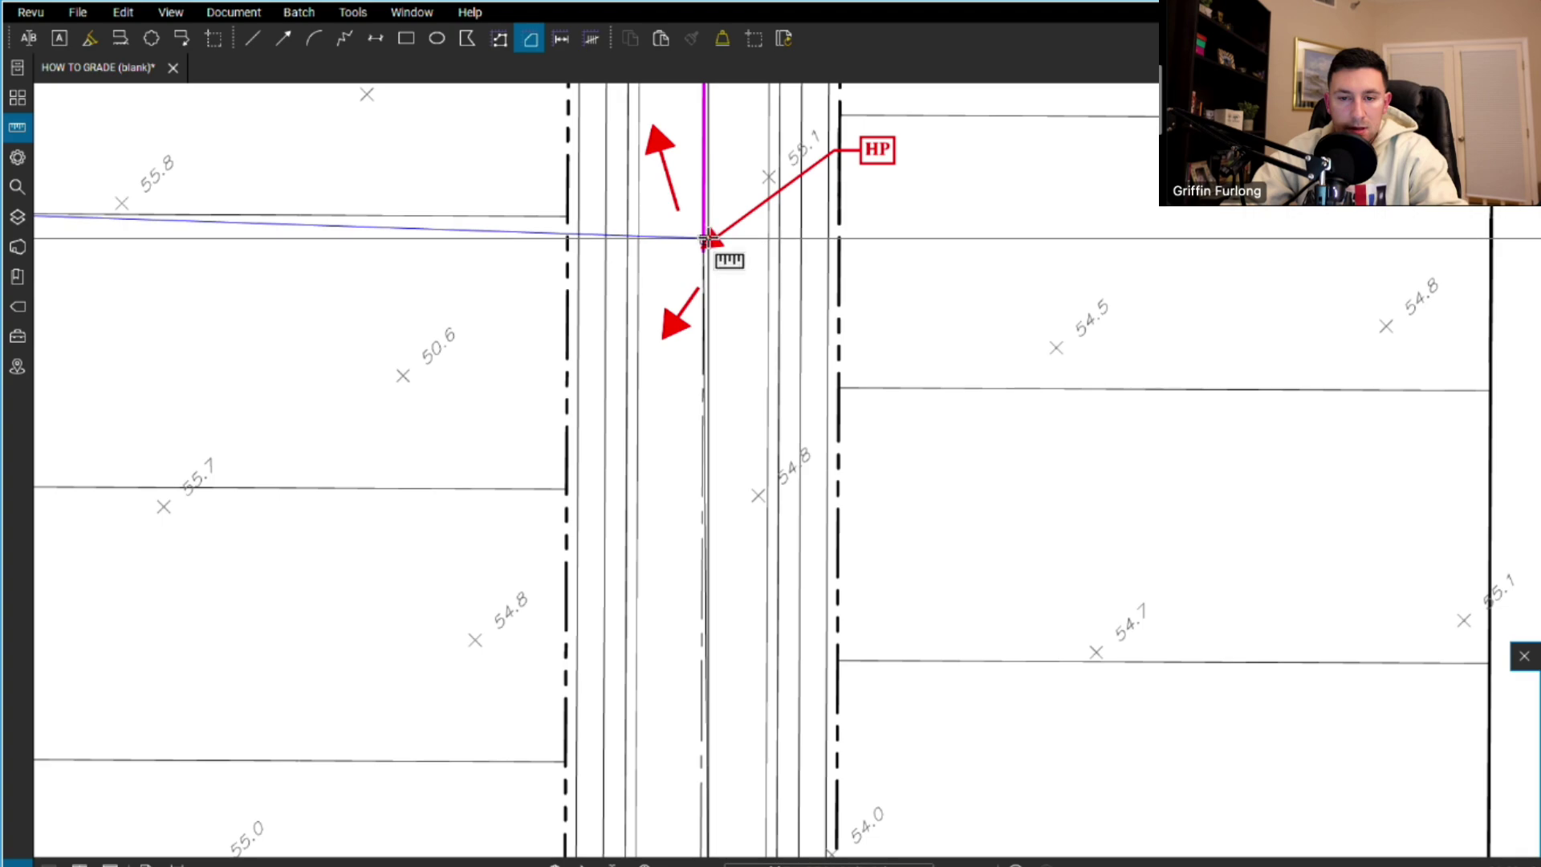
{"action": "double_click", "coordinate": [706, 228]}
- Adjust the area's bottom vertex at the centreline, giving a 1.22 ac sub-basin
{"action": "scroll", "coordinate": [706, 229], "scroll_direction": "down", "scroll_amount": 5}
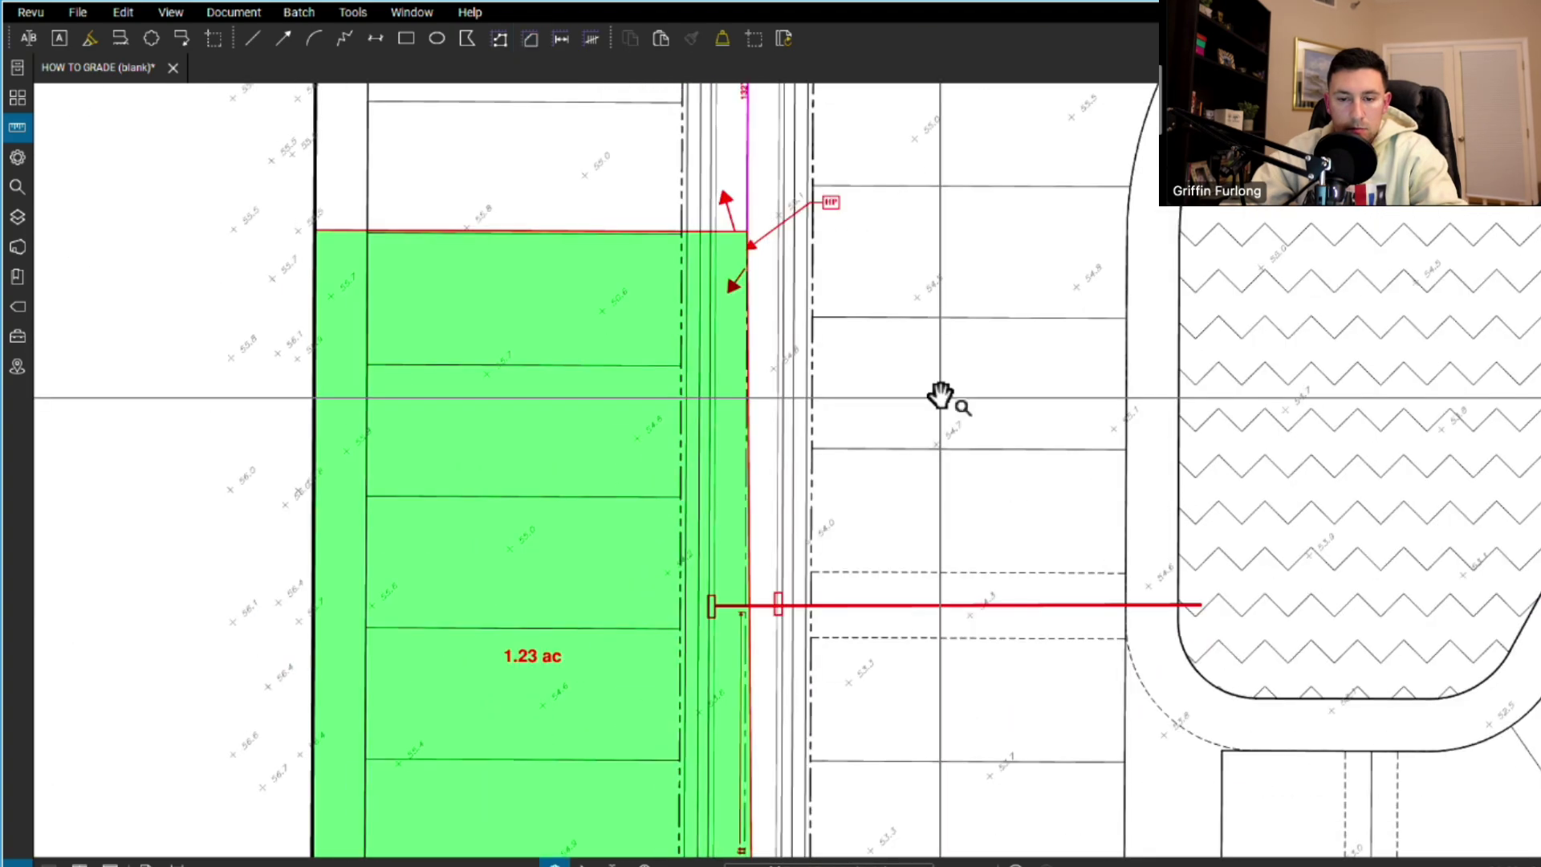
{"action": "scroll", "coordinate": [938, 434], "scroll_direction": "down", "scroll_amount": 3}
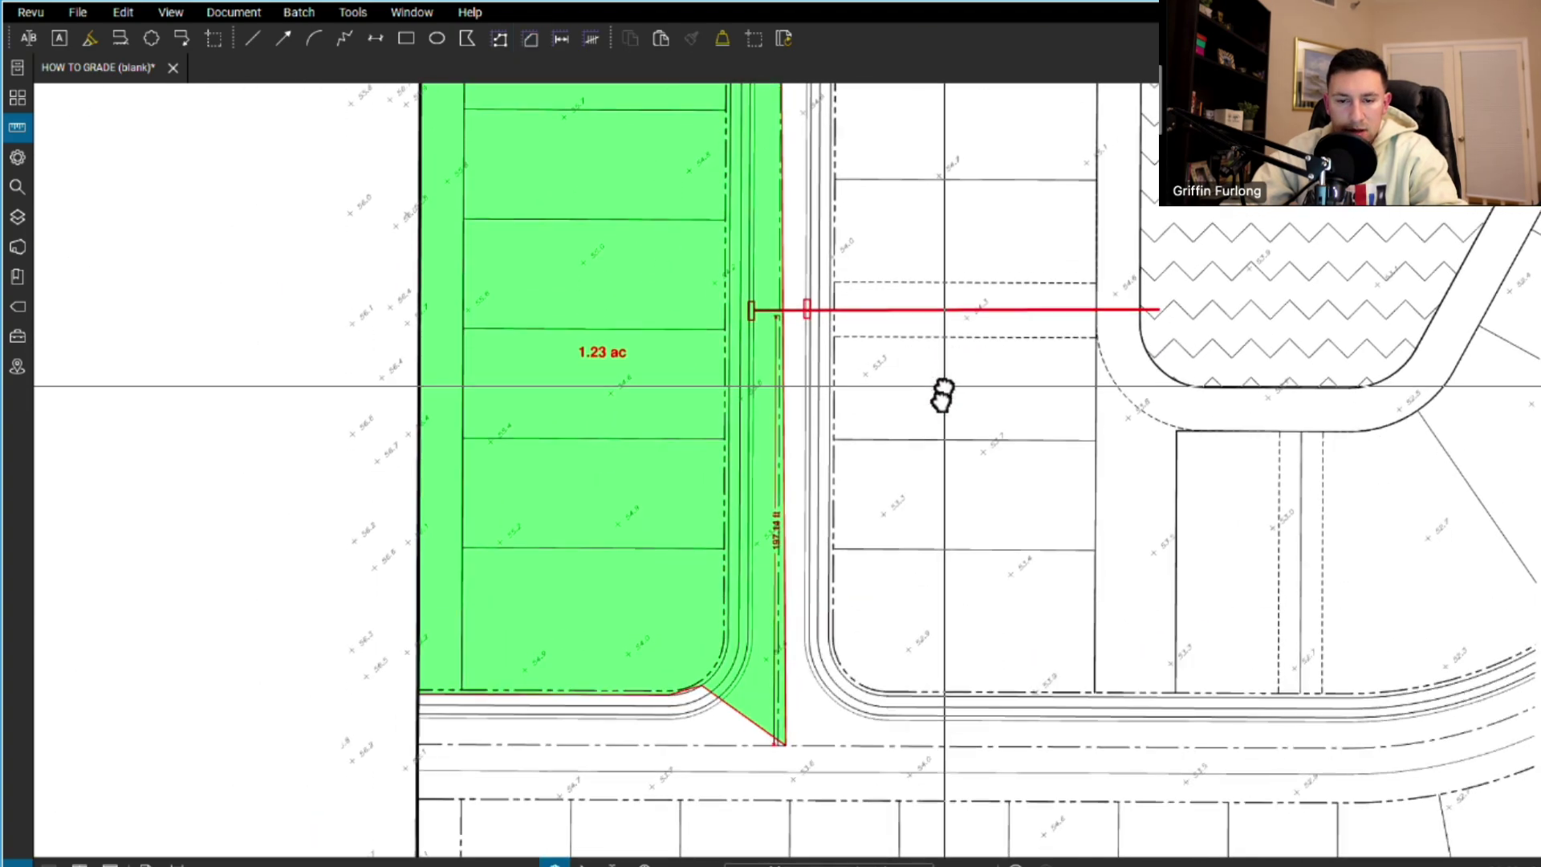
{"action": "scroll", "coordinate": [767, 749], "scroll_direction": "up", "scroll_amount": 3}
{"action": "scroll", "coordinate": [767, 750], "scroll_direction": "up", "scroll_amount": 3}
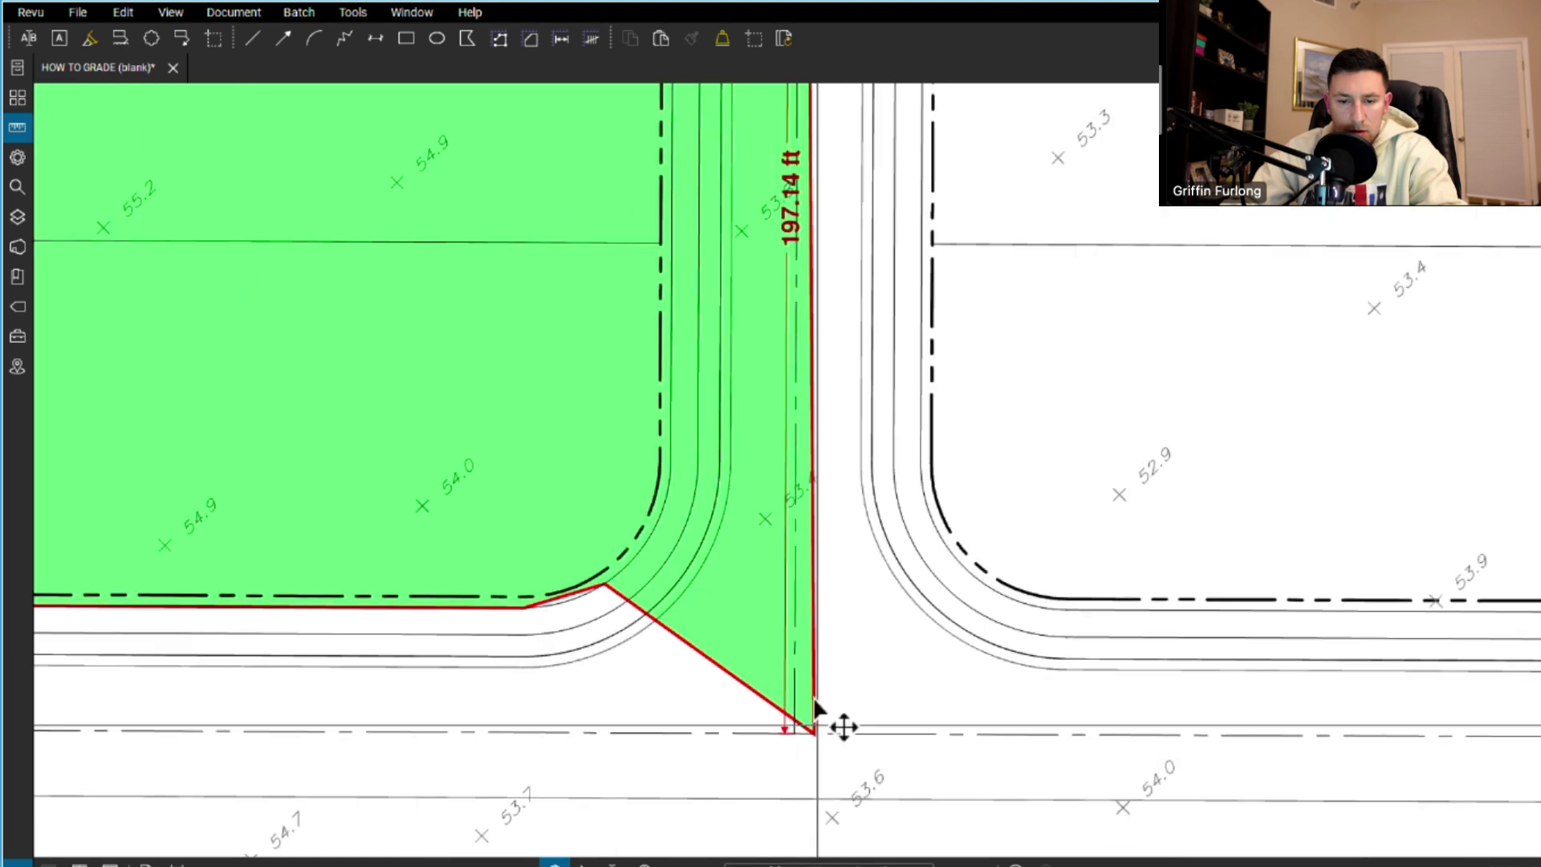
{"action": "left_click", "coordinate": [825, 728]}
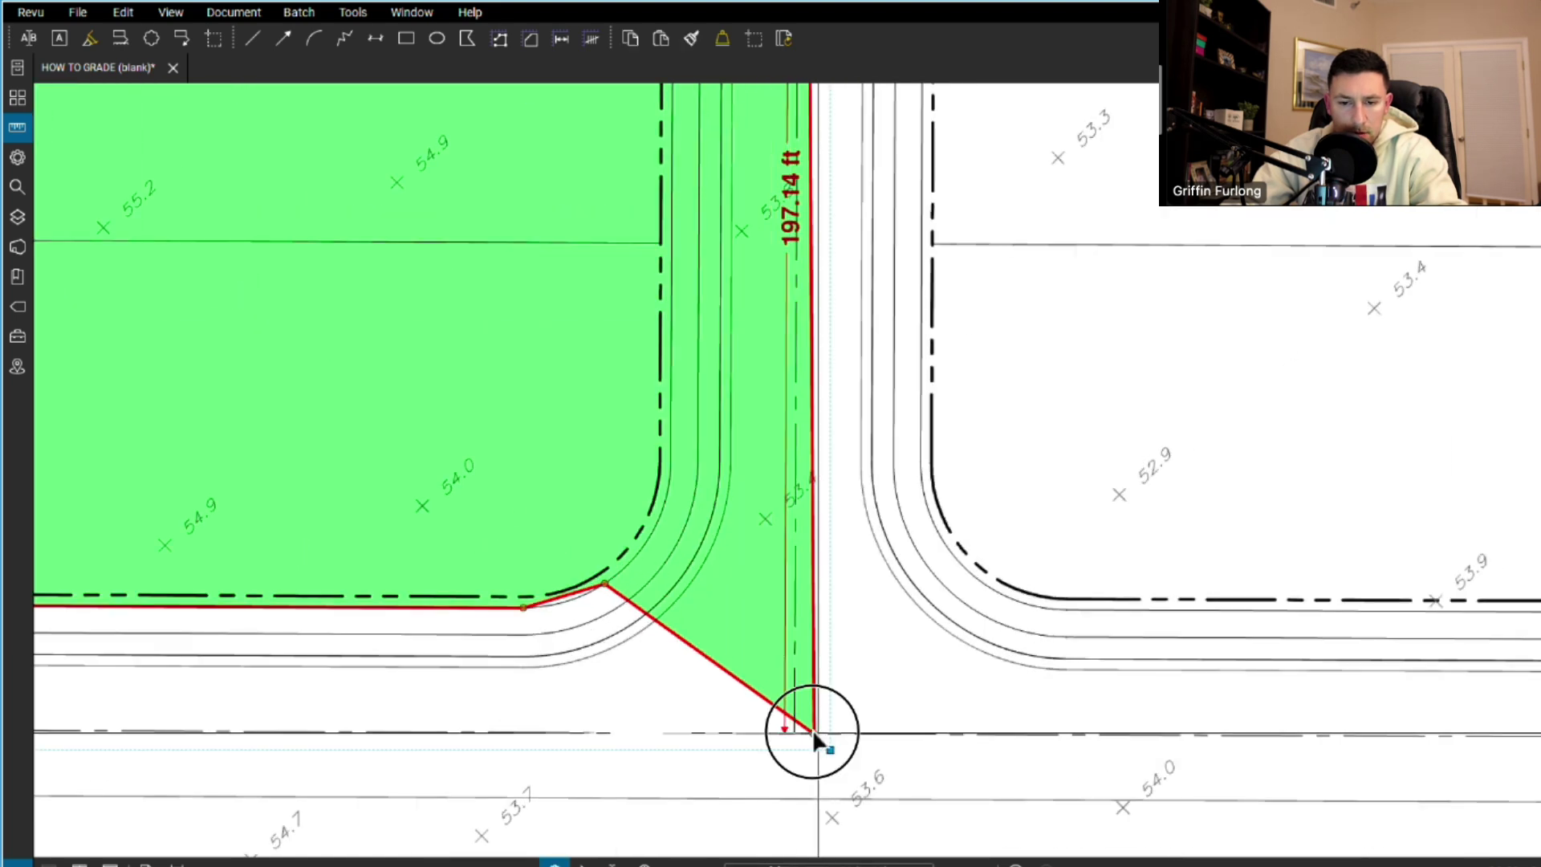
{"action": "scroll", "coordinate": [816, 729], "scroll_direction": "down", "scroll_amount": 5}
{"action": "scroll", "coordinate": [1041, 571], "scroll_direction": "down", "scroll_amount": 1}
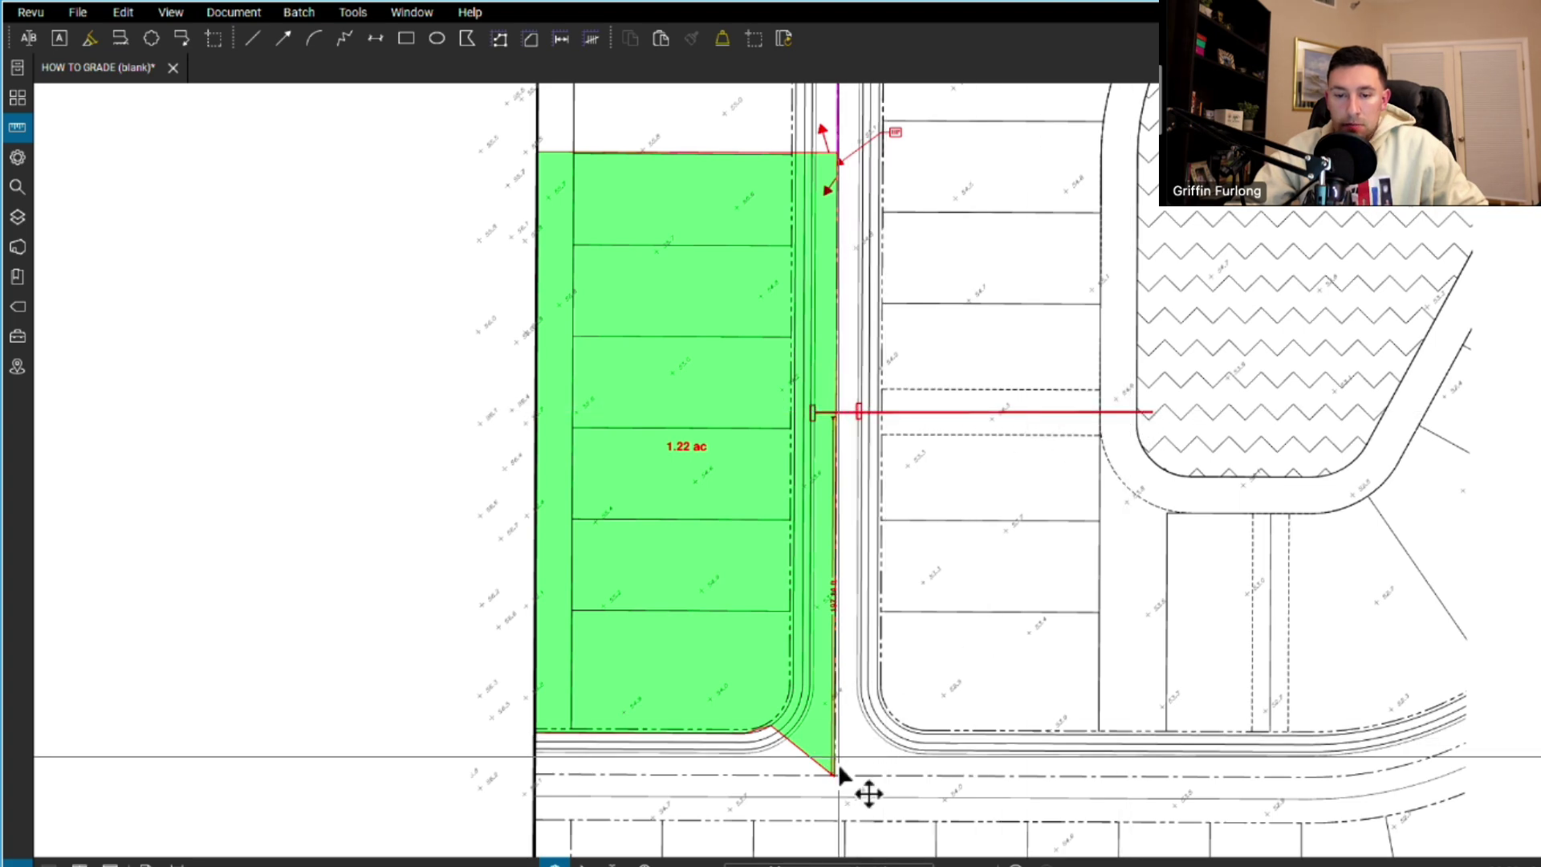
{"action": "scroll", "coordinate": [863, 409], "scroll_direction": "up", "scroll_amount": 3}
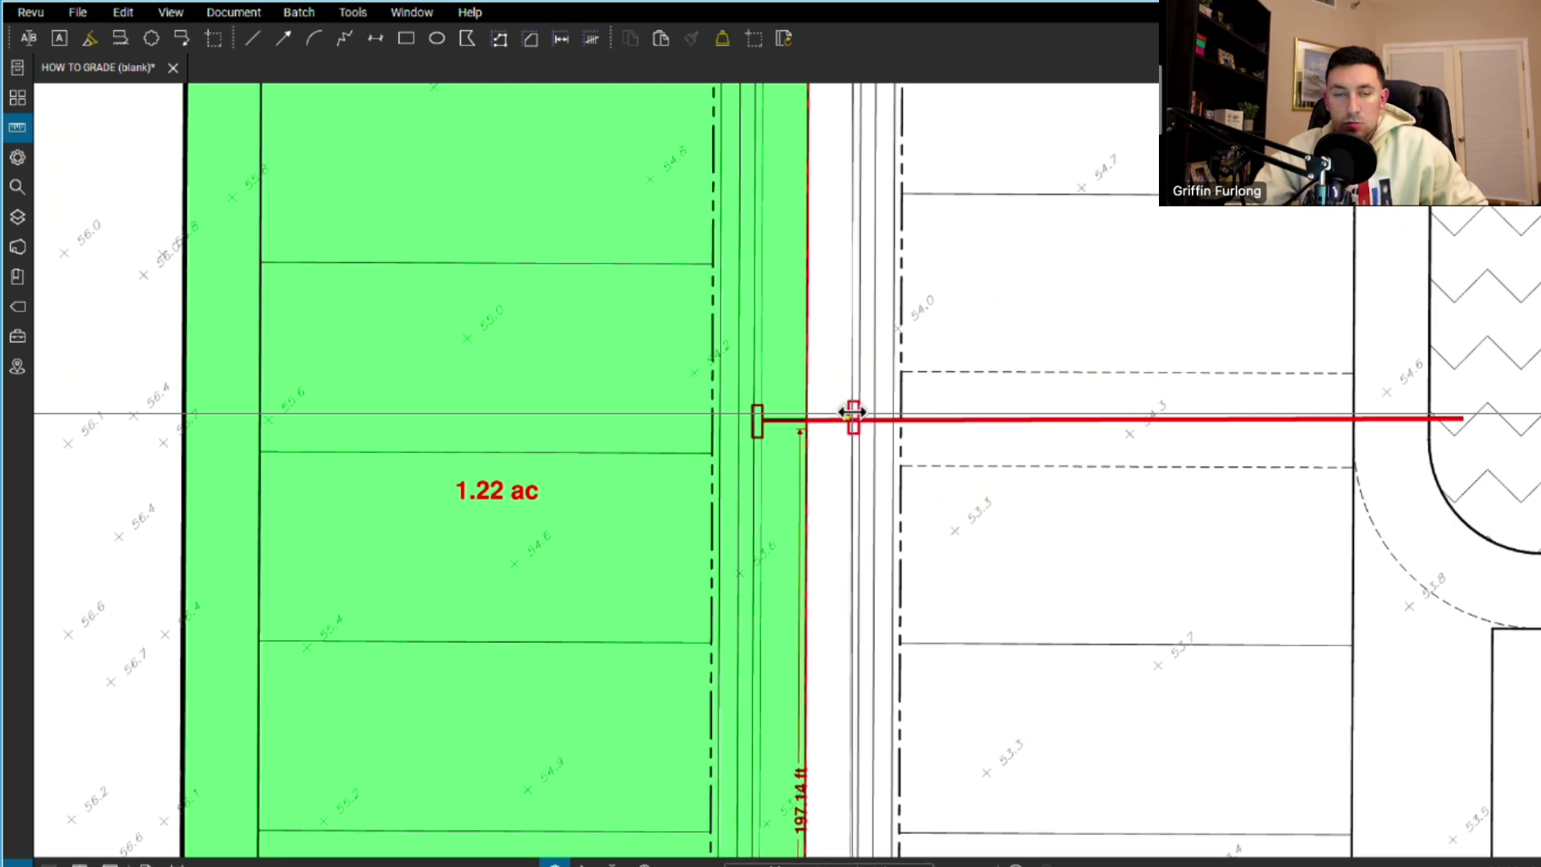
- Measure the lots east of the road centreline as a green 0.66 ac sub-basin
{"action": "scroll", "coordinate": [994, 554], "scroll_direction": "down", "scroll_amount": 4}
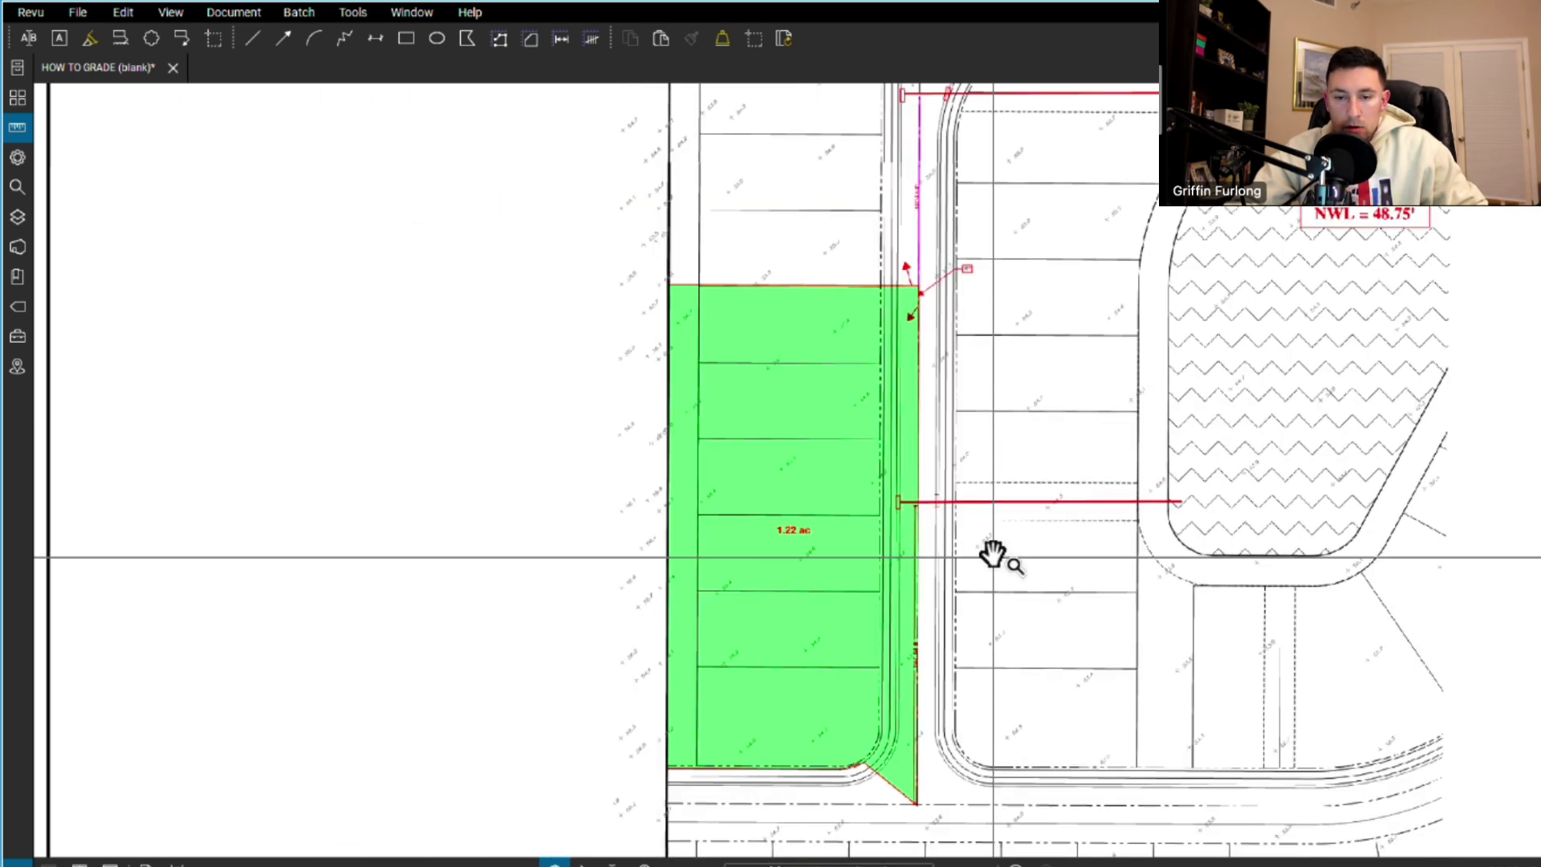
{"action": "scroll", "coordinate": [1007, 540], "scroll_direction": "up", "scroll_amount": 2}
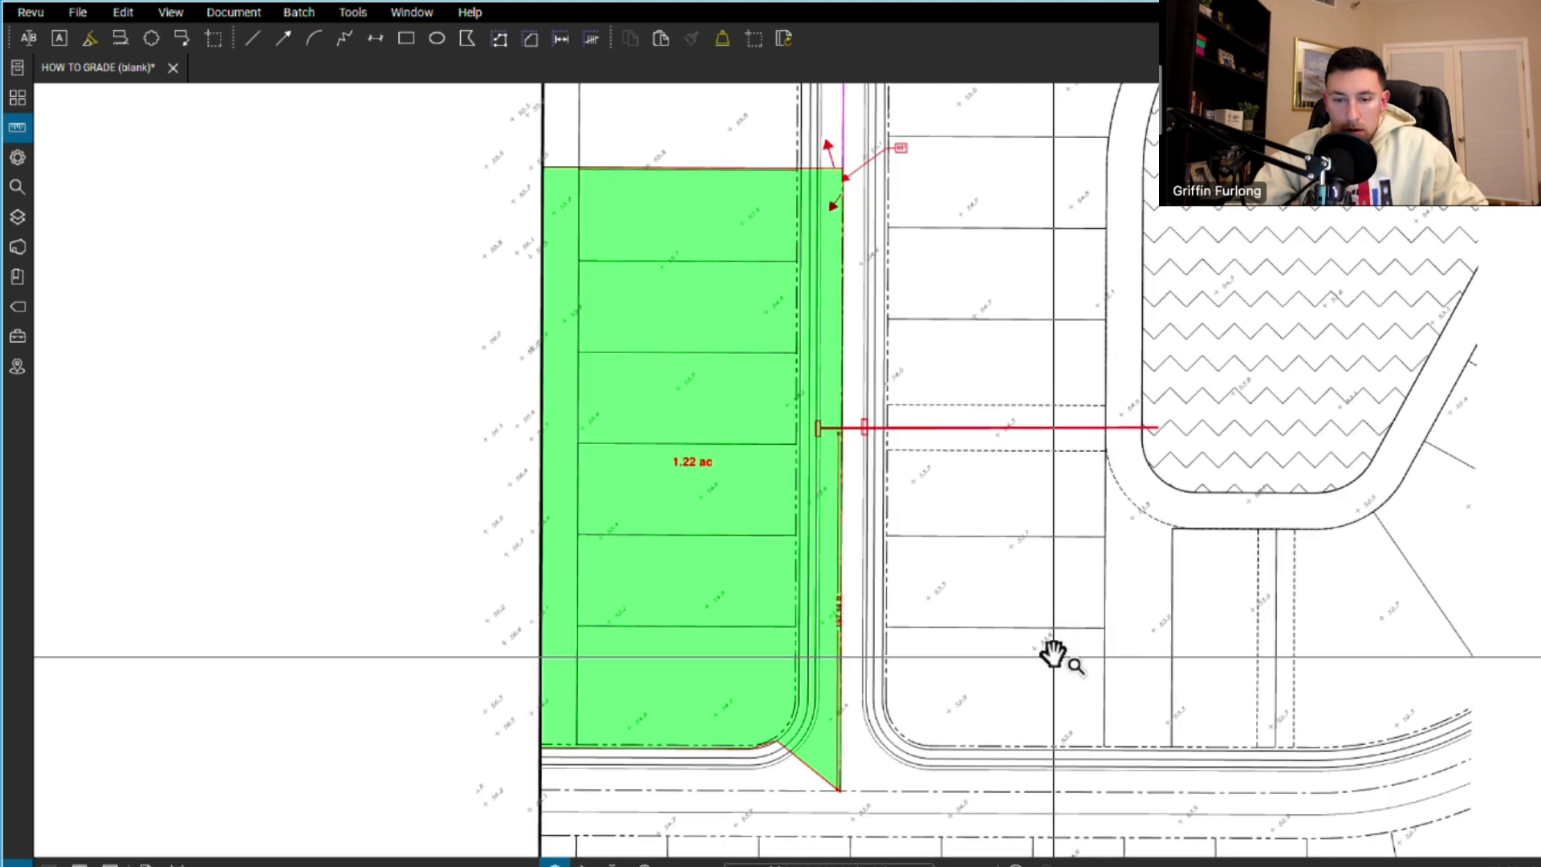
{"action": "key", "text": "shift+alt+p"}
{"action": "left_click", "coordinate": [839, 791]}
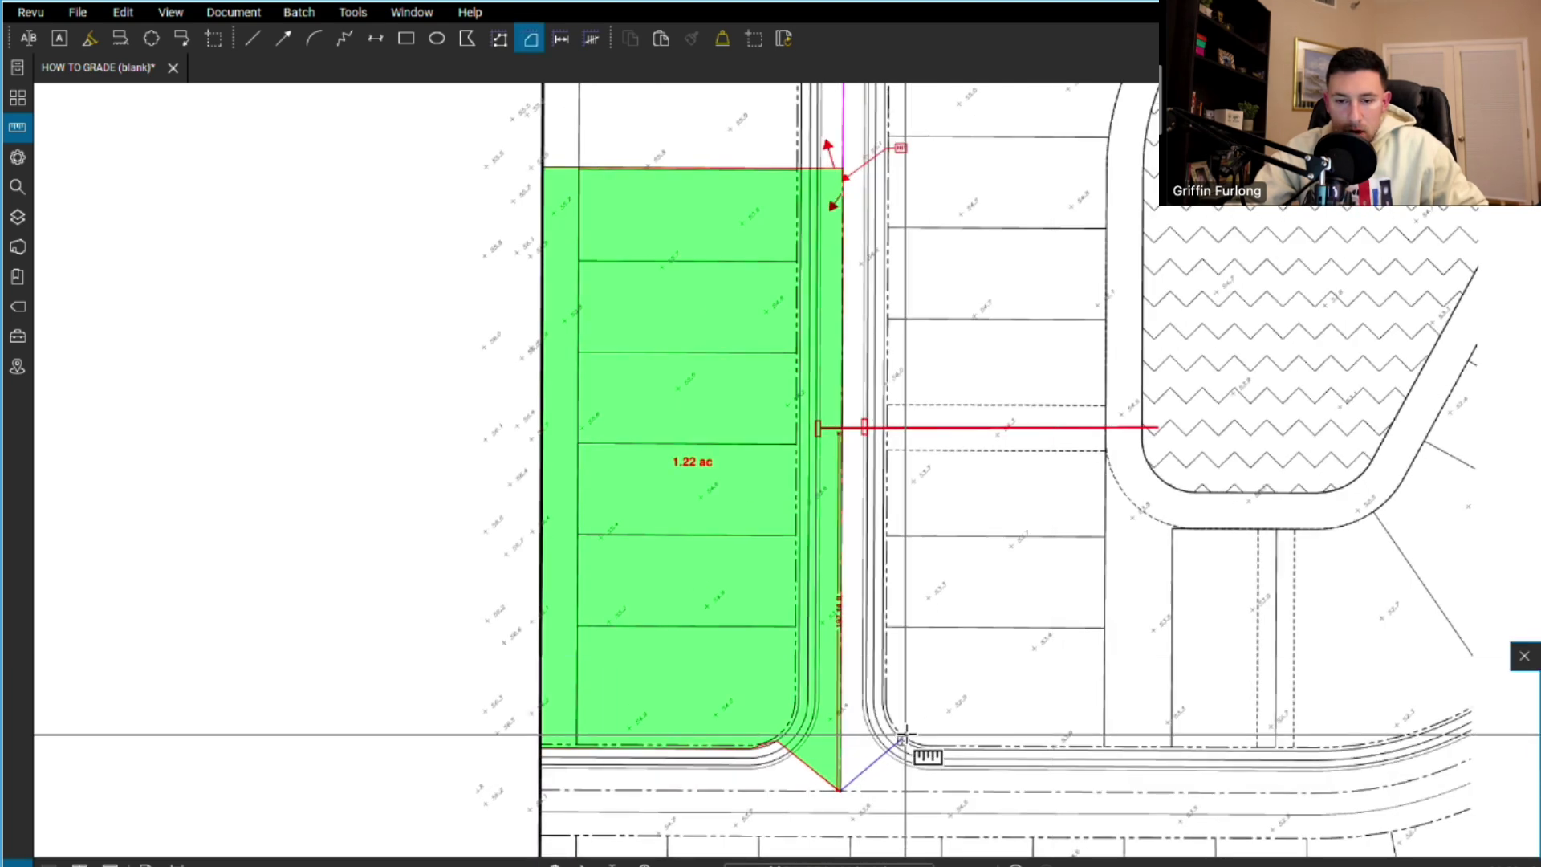
{"action": "left_click", "coordinate": [903, 737]}
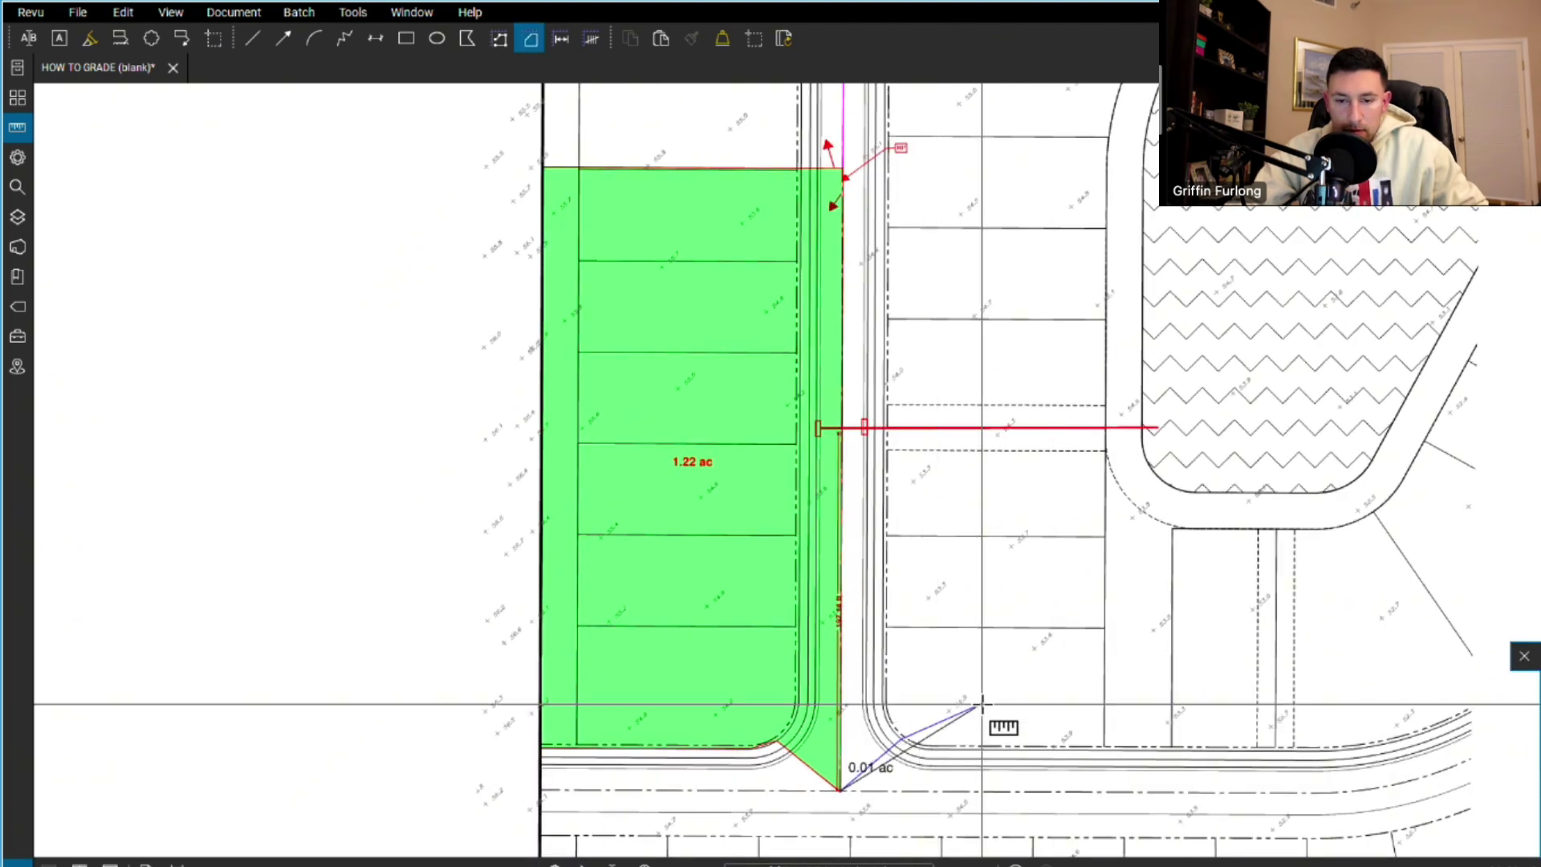
{"action": "left_click", "coordinate": [1001, 743]}
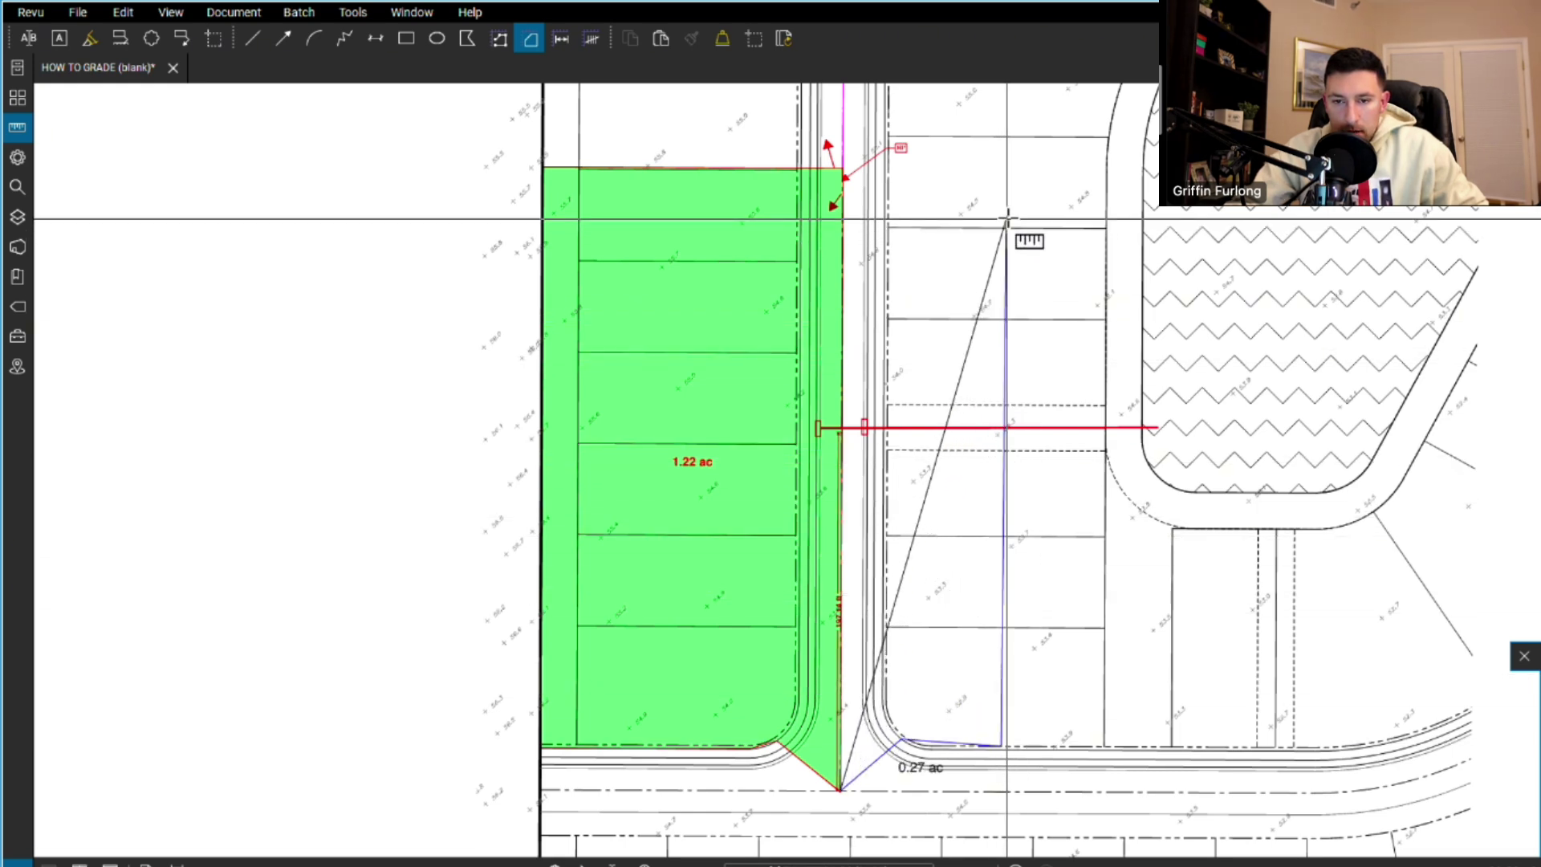
{"action": "scroll", "coordinate": [1006, 218], "scroll_direction": "up", "scroll_amount": 2}
{"action": "double_click", "coordinate": [1006, 155]}
{"action": "scroll", "coordinate": [1067, 482], "scroll_direction": "down", "scroll_amount": 2}
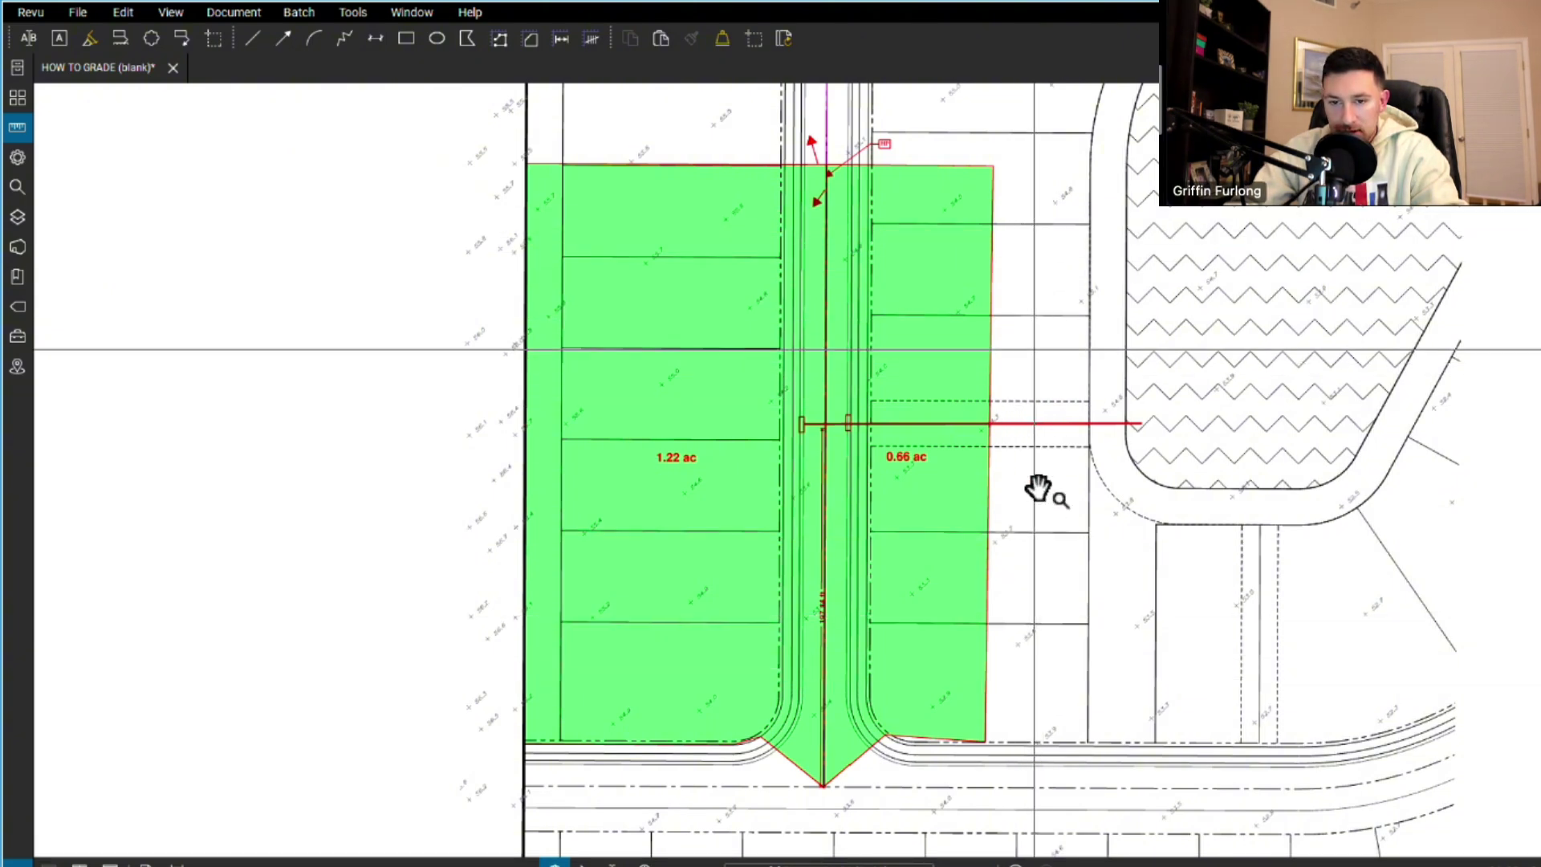
- Draw a red flow arrow from the right sub-basin toward the pond
{"action": "left_click", "coordinate": [283, 38]}
{"action": "left_click", "coordinate": [1005, 257]}
{"action": "left_click", "coordinate": [1075, 260]}
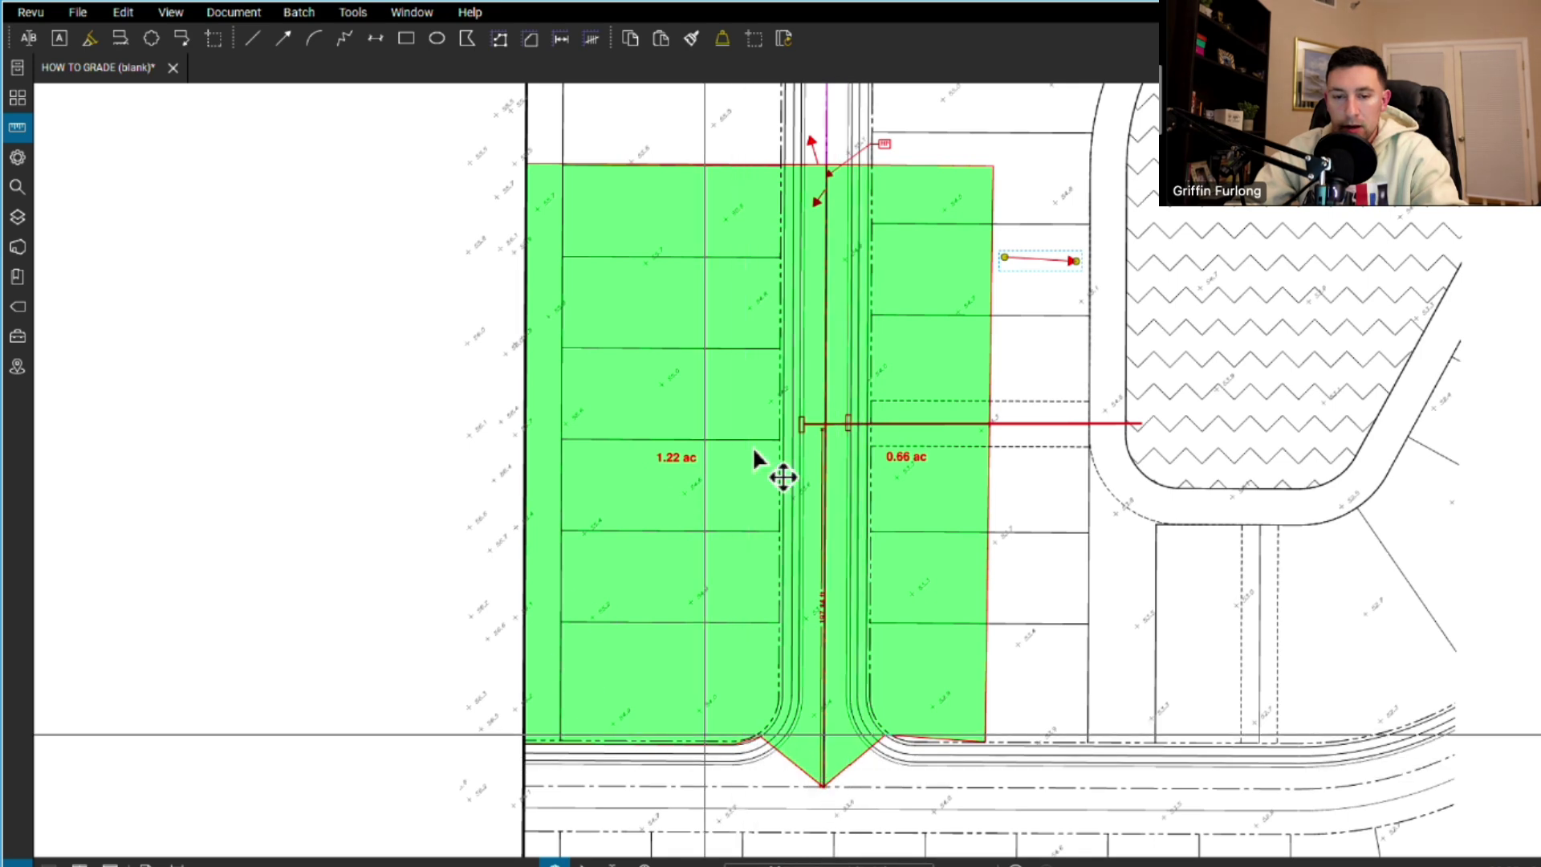
{"action": "left_click_drag", "start_coordinate": [1053, 660], "coordinate": [1043, 483]}
{"action": "scroll", "coordinate": [883, 493], "scroll_direction": "up", "scroll_amount": 3}
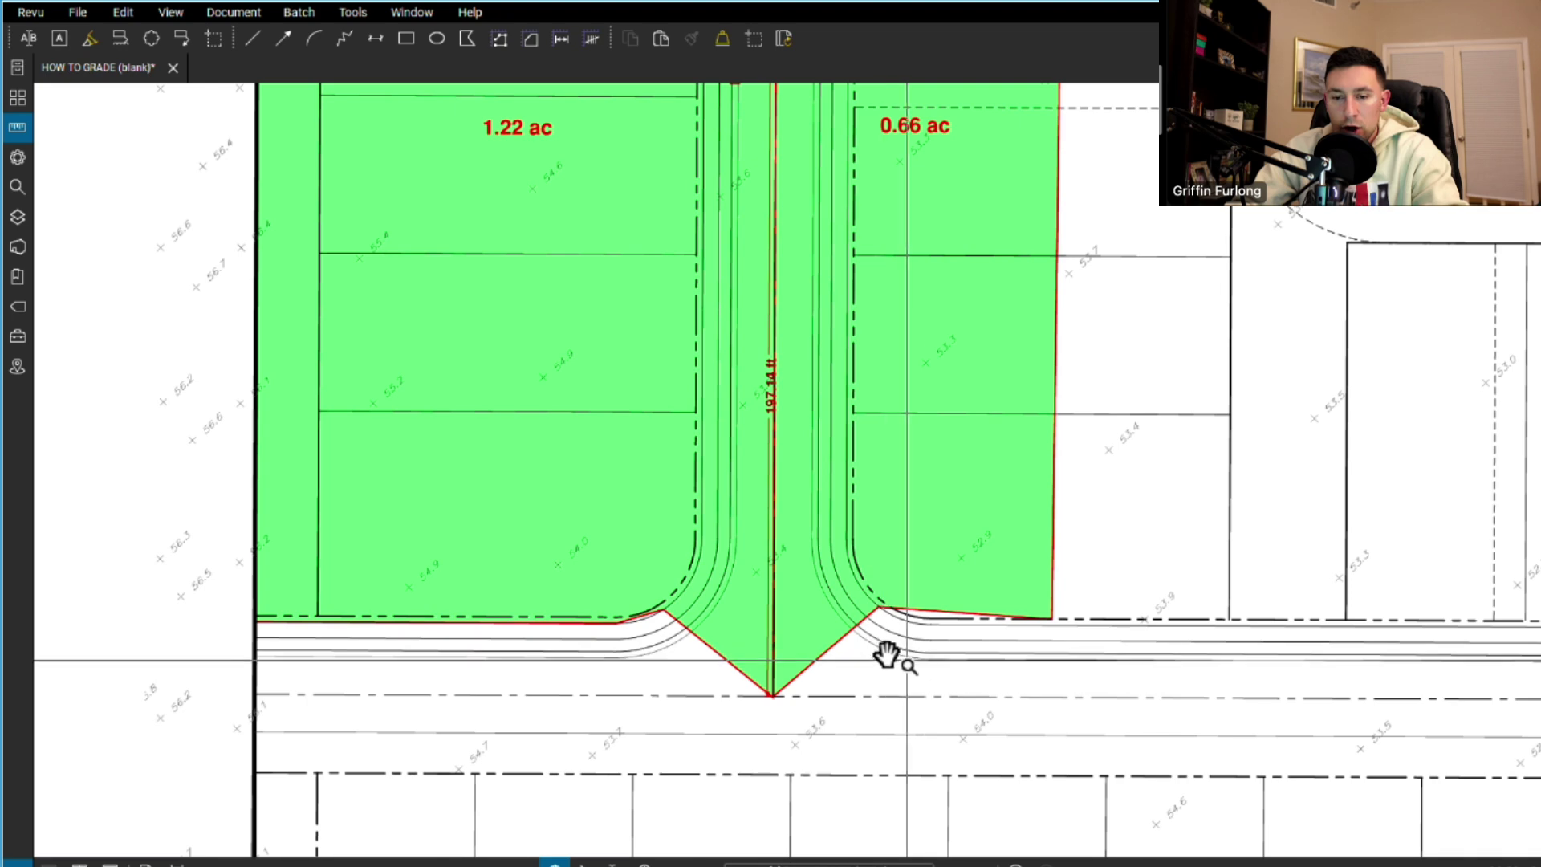
{"action": "middle_click_drag", "start_coordinate": [928, 674], "coordinate": [821, 633]}
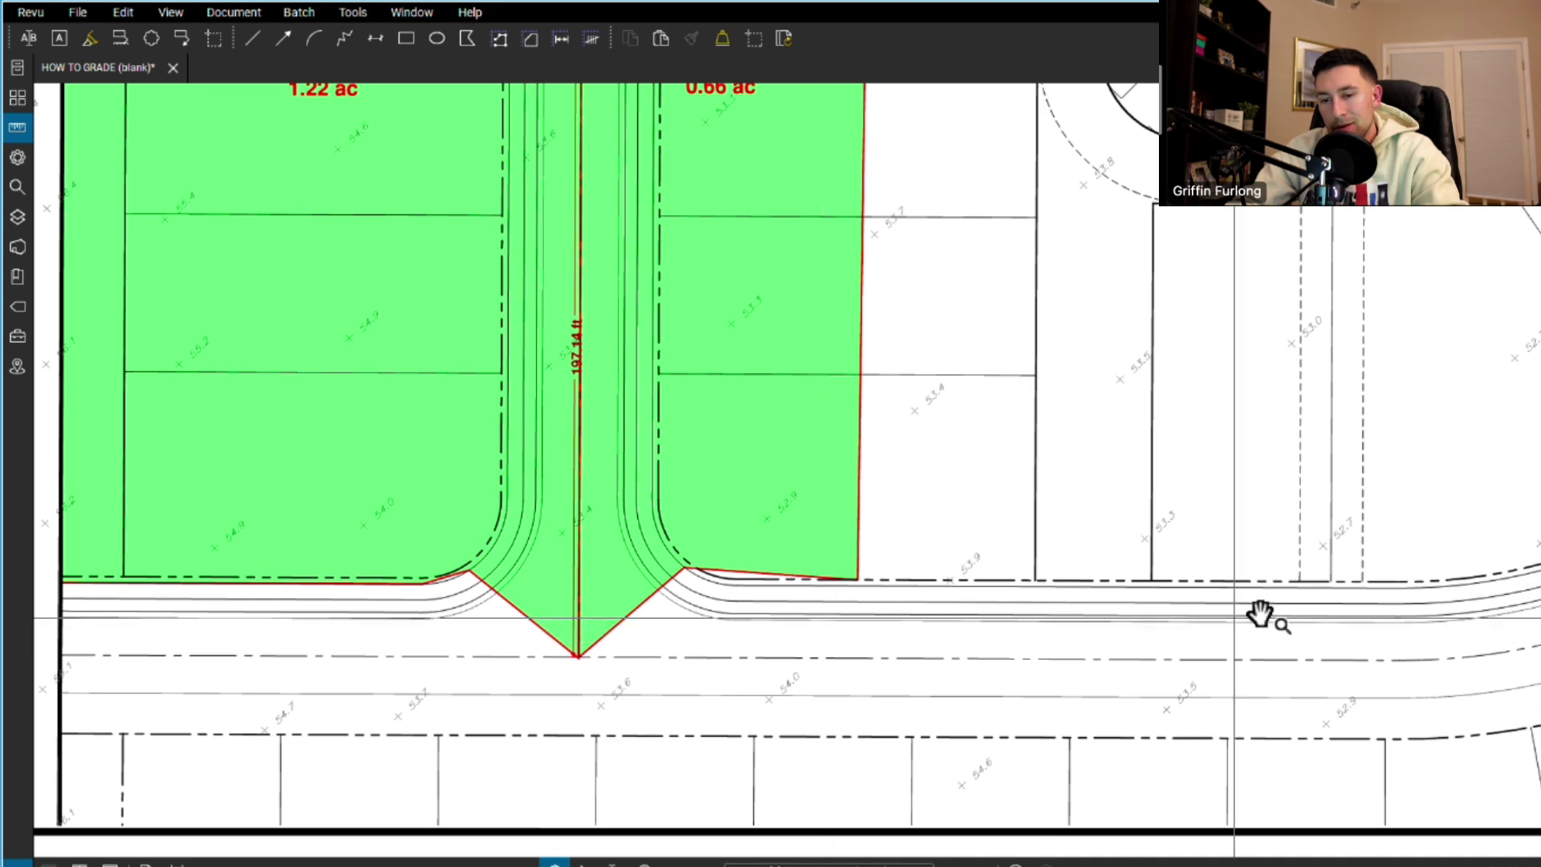
{"action": "scroll", "coordinate": [1307, 594], "scroll_direction": "down", "scroll_amount": 2}
{"action": "scroll", "coordinate": [1163, 538], "scroll_direction": "right", "scroll_amount": 3, "text": "shift"}
- Bring both green sub-basins into view and select the 1.22 ac and 0.66 ac areas in turn
{"action": "scroll", "coordinate": [1111, 609], "scroll_direction": "down", "scroll_amount": 1}
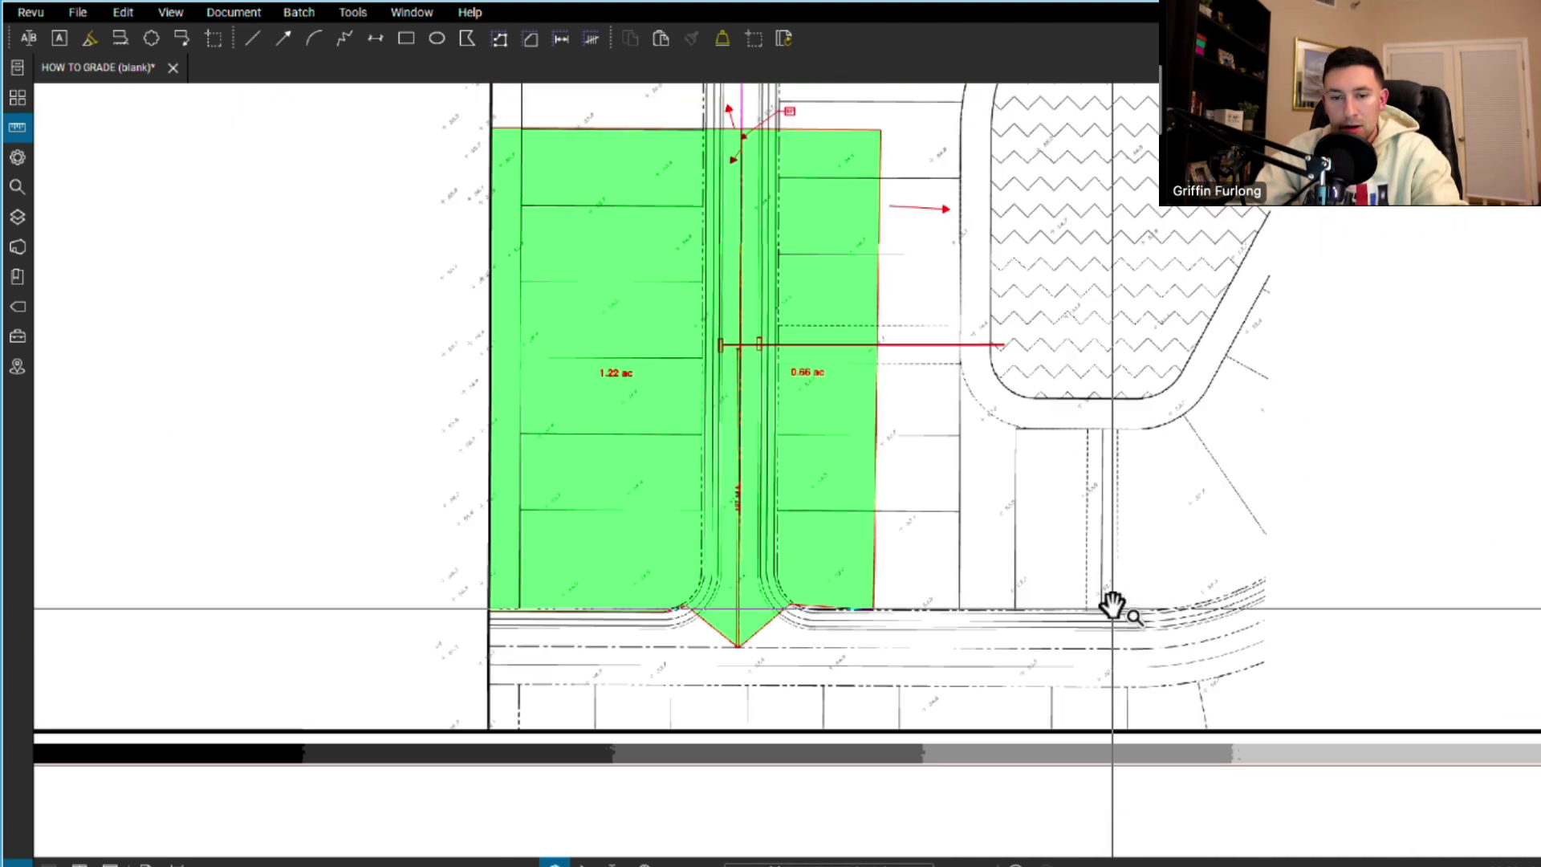
{"action": "scroll", "coordinate": [1049, 647], "scroll_direction": "up", "scroll_amount": 3}
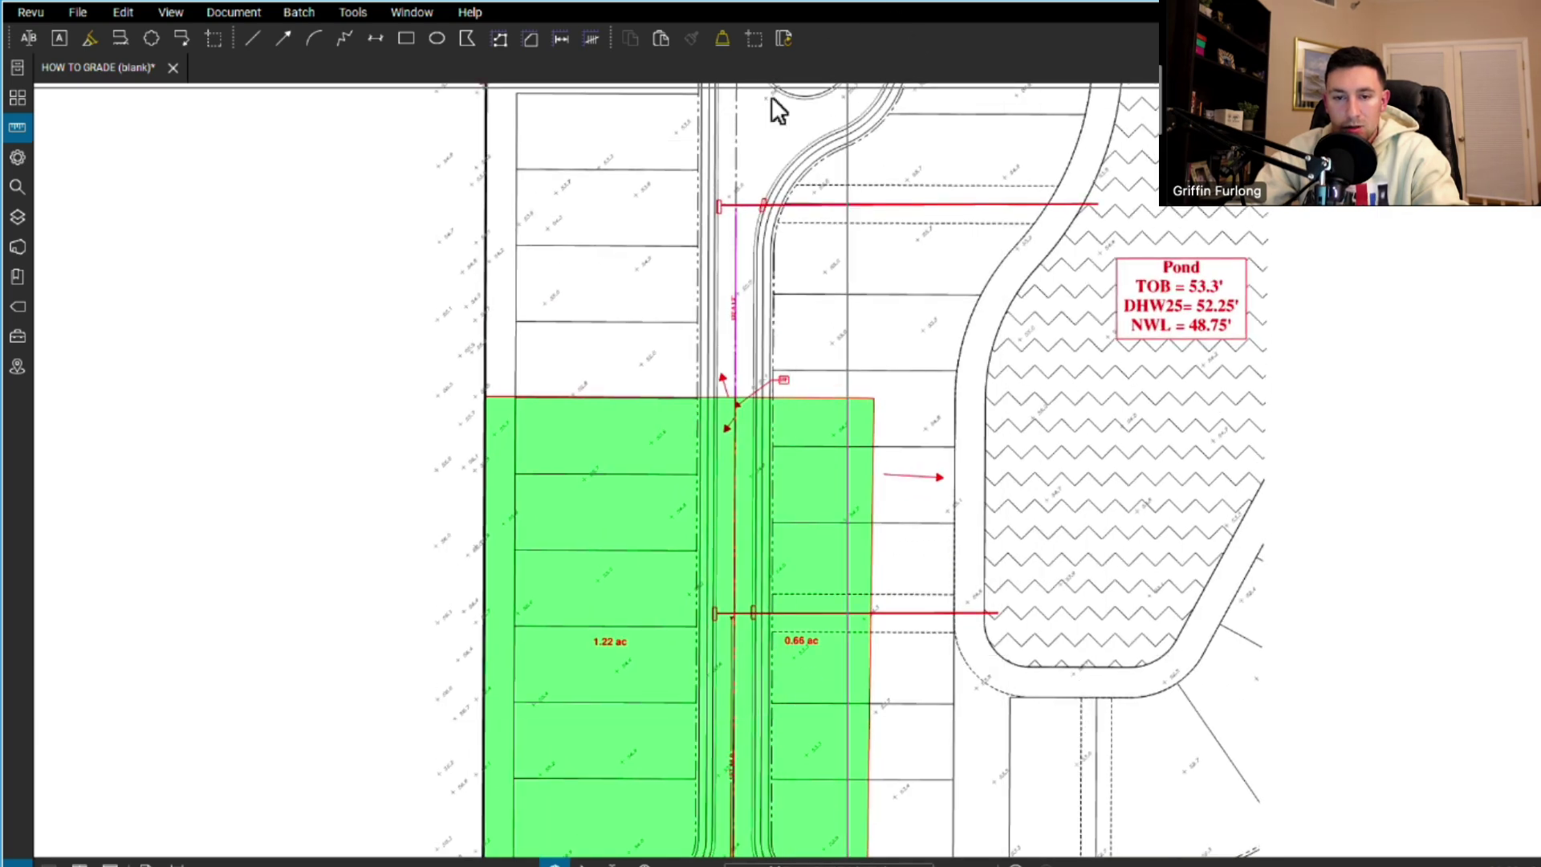
{"action": "mouse_move", "coordinate": [1125, 568]}
{"action": "middle_mouse_down"}
{"action": "mouse_move", "coordinate": [1118, 343]}
{"action": "mouse_move", "coordinate": [1134, 361]}
{"action": "middle_mouse_up"}
{"action": "scroll", "coordinate": [1112, 405], "scroll_direction": "up", "scroll_amount": 1}
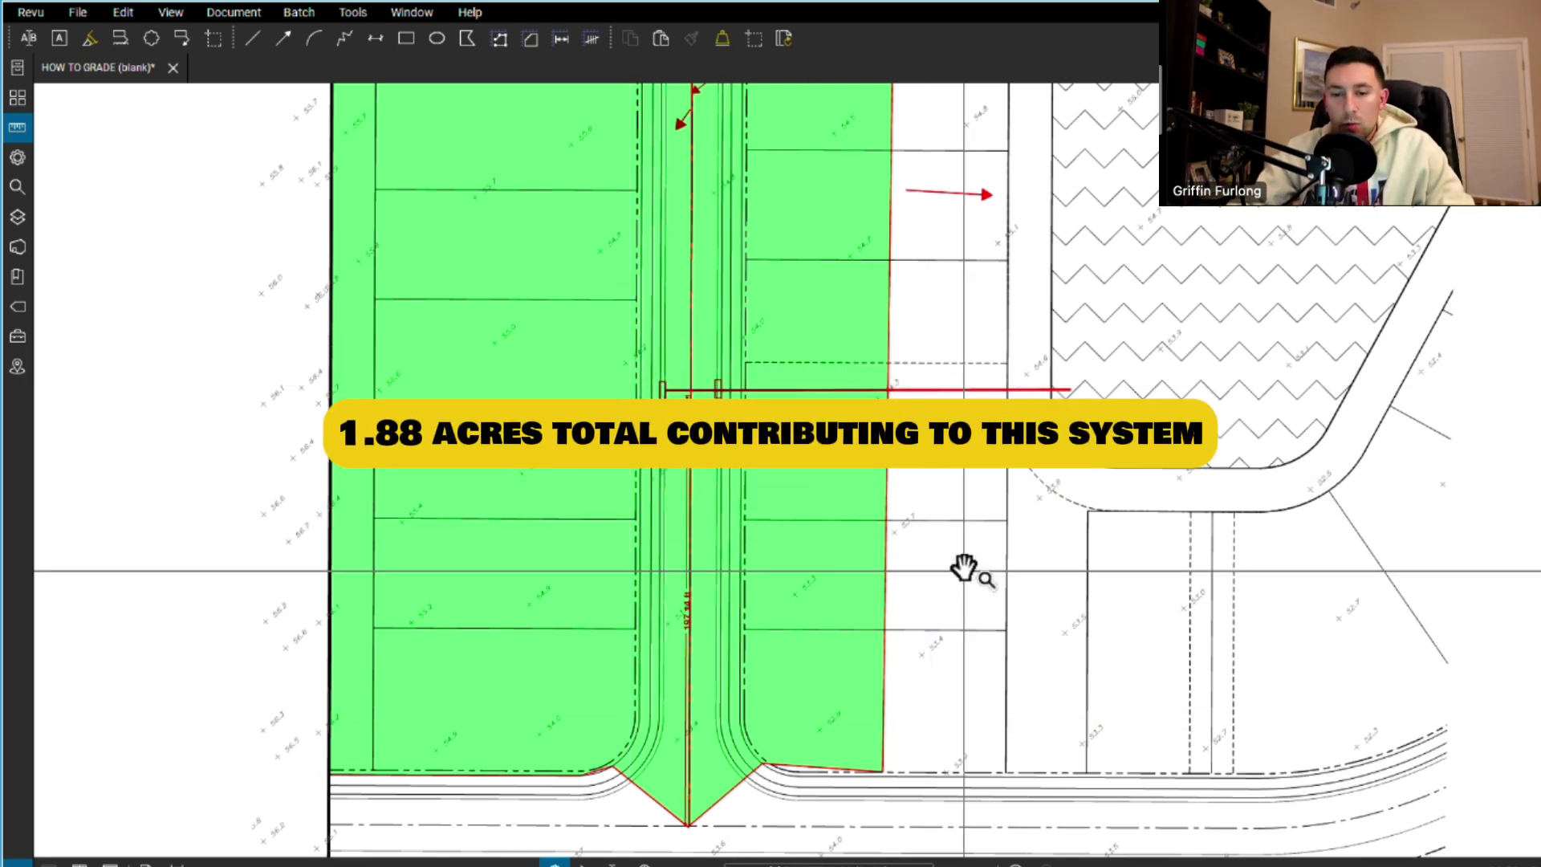
{"action": "middle_click_drag", "start_coordinate": [1049, 532], "coordinate": [1018, 561]}
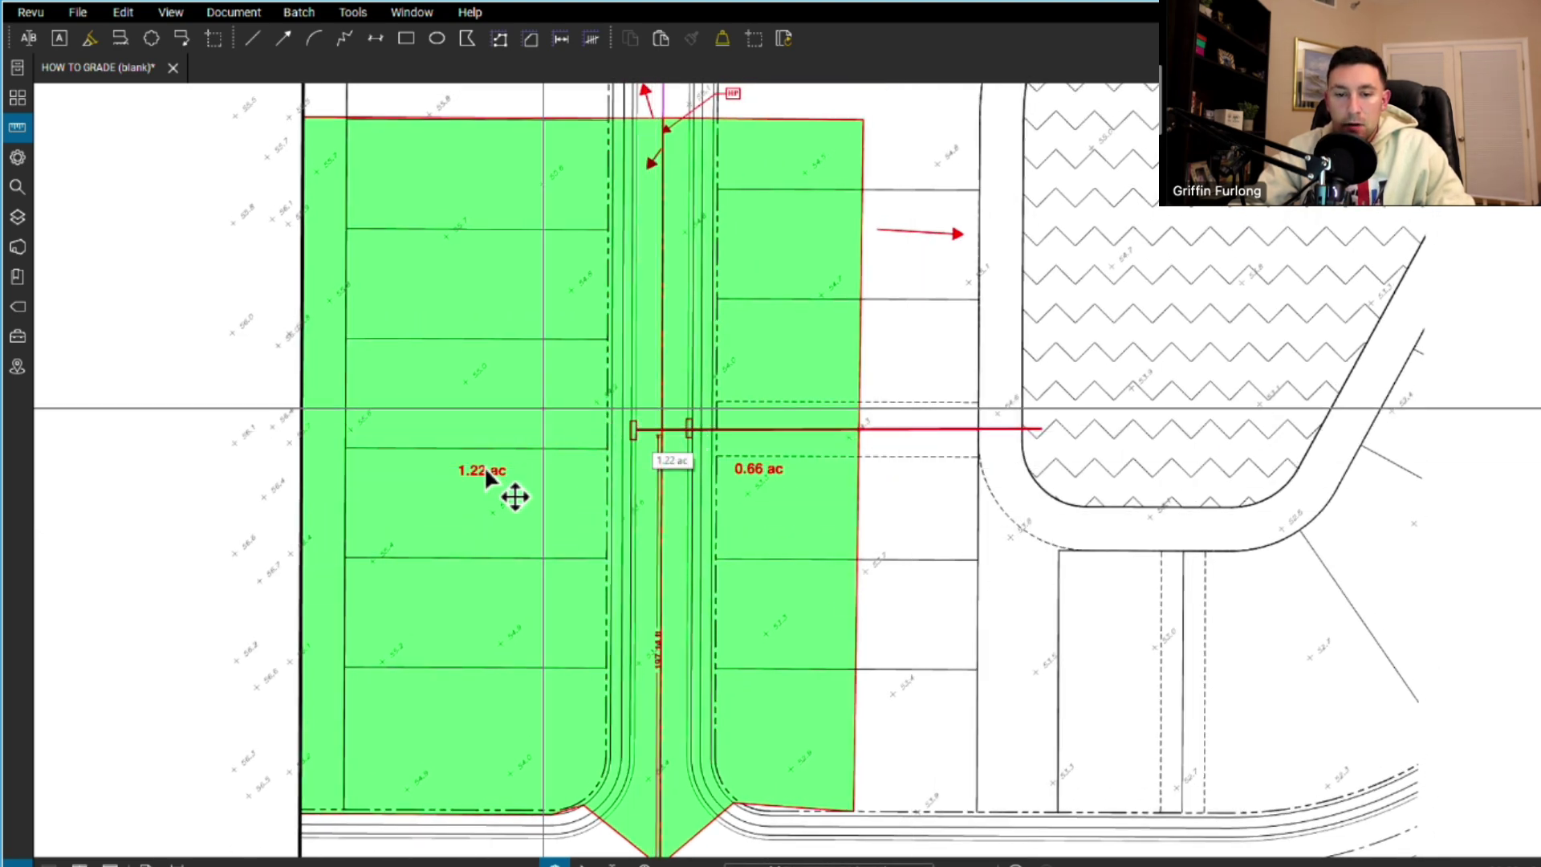
{"action": "left_click", "coordinate": [478, 520]}
{"action": "left_click", "coordinate": [767, 433]}
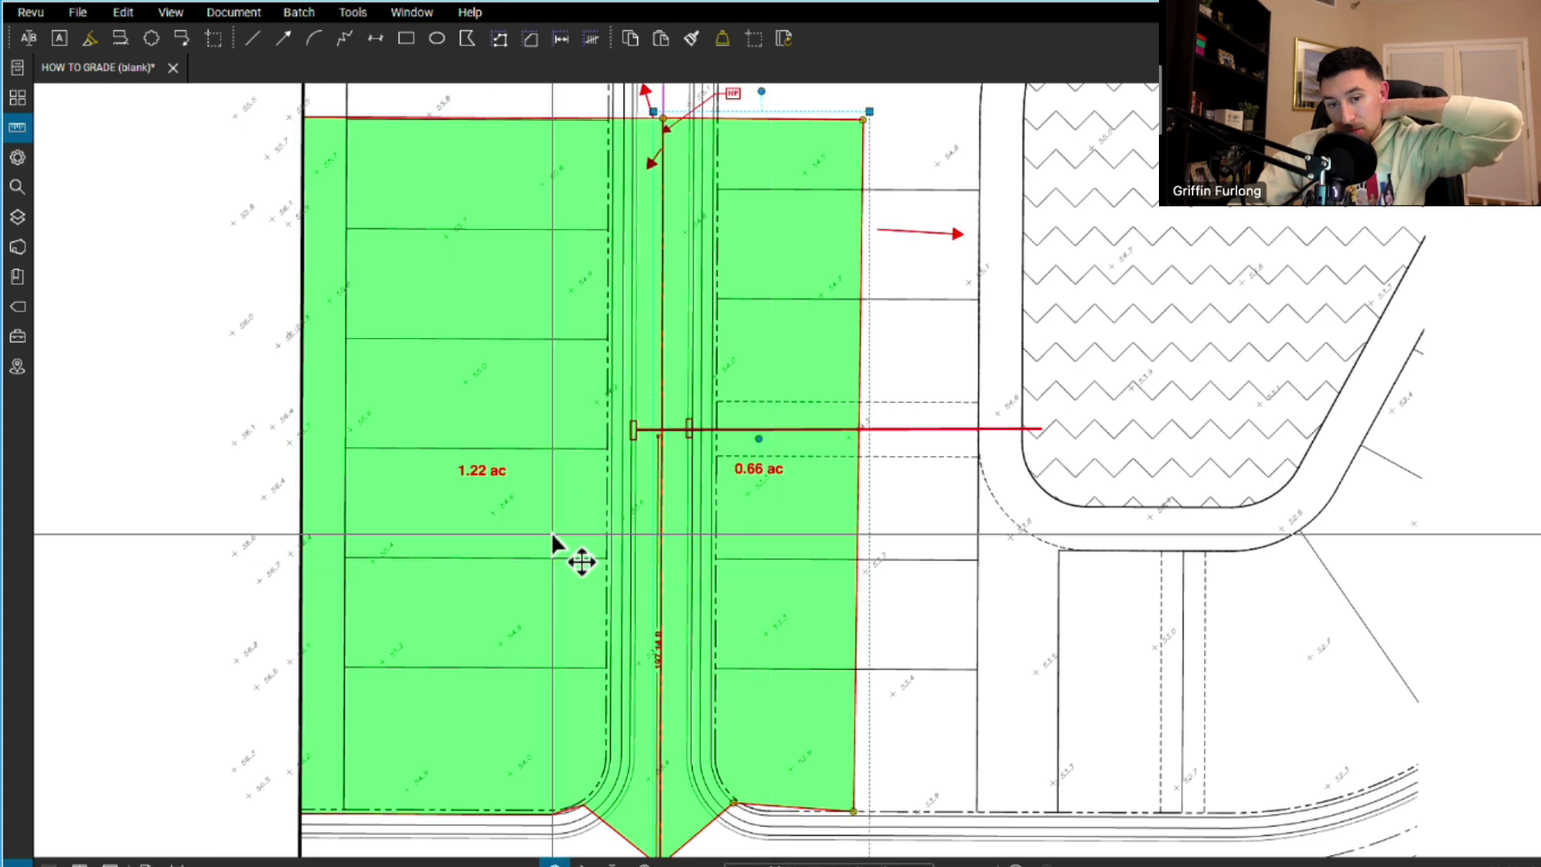
{"action": "left_click", "coordinate": [634, 445]}
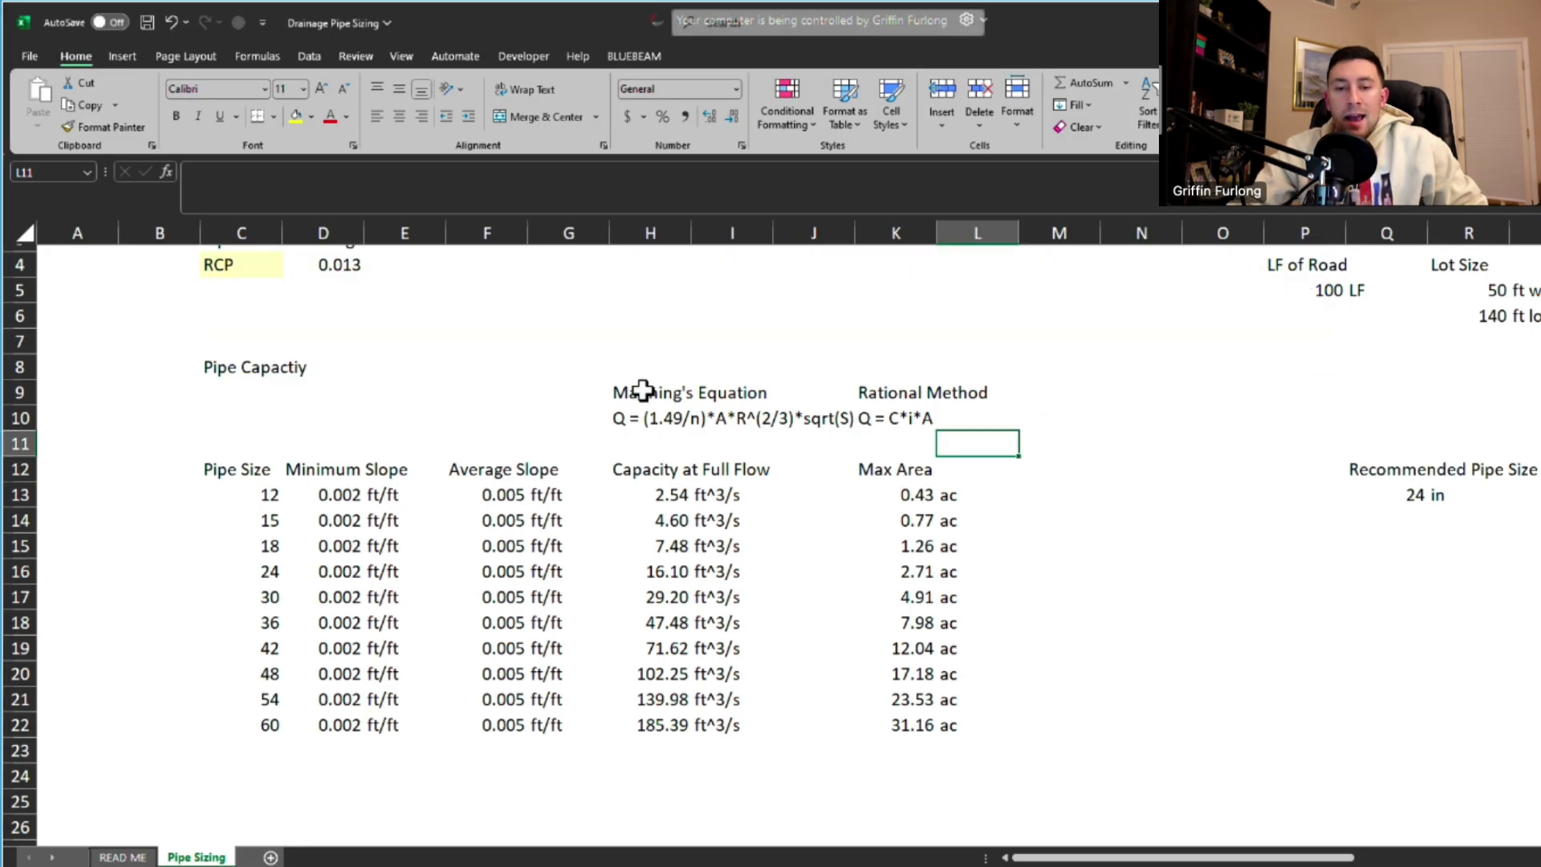
- Review the Manning's equation and 12- and 30-inch pipe sizes, then inspect H13's capacity formula
{"action": "left_click_drag", "start_coordinate": [626, 393], "coordinate": [935, 437]}
{"action": "left_click", "coordinate": [1044, 420]}
{"action": "left_click", "coordinate": [638, 391]}
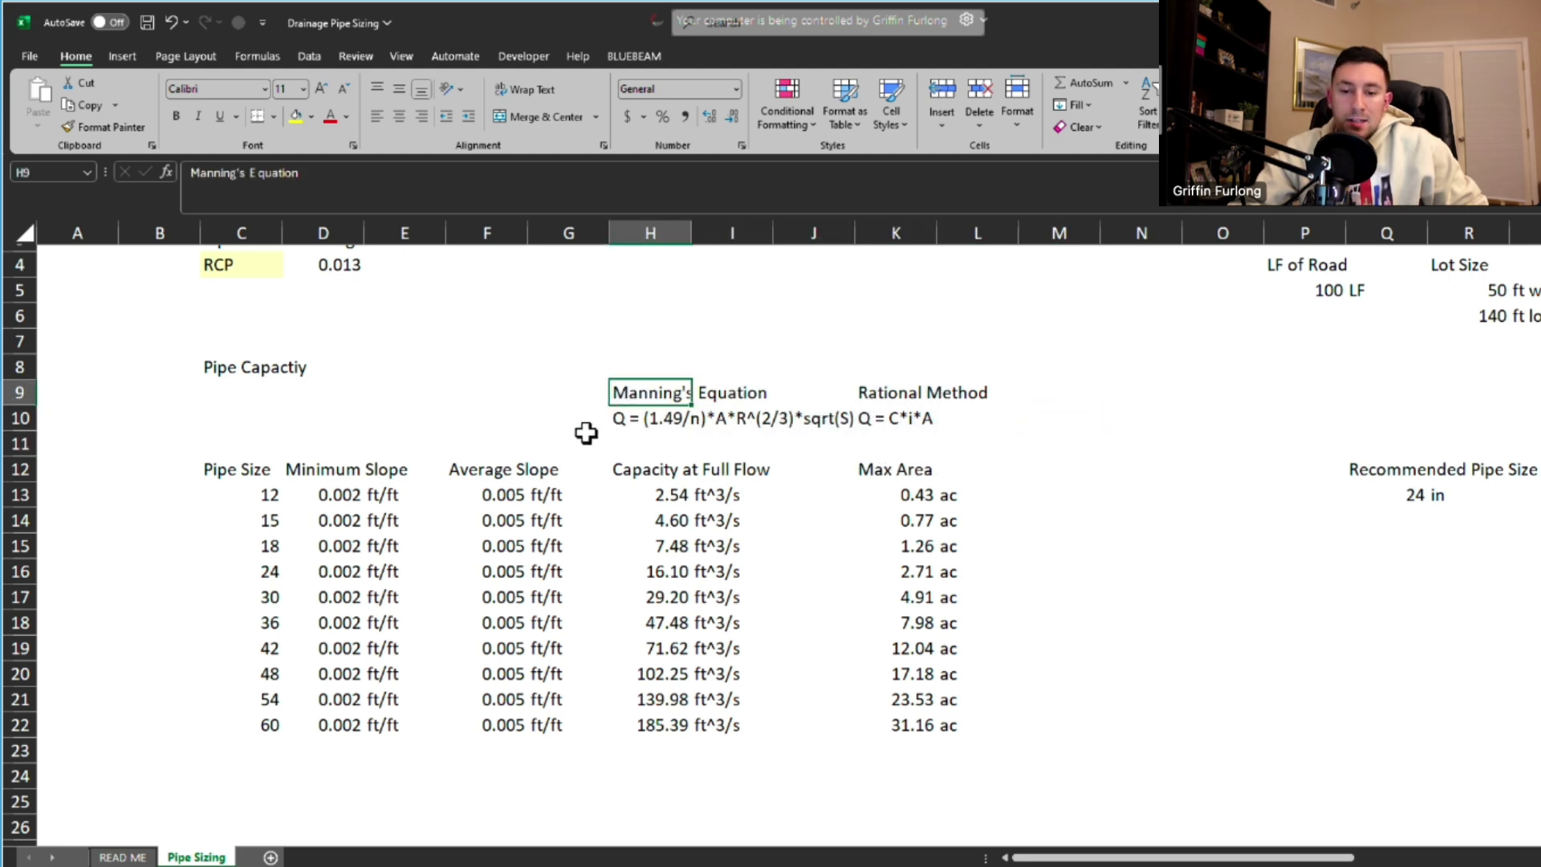
{"action": "left_click", "coordinate": [630, 420]}
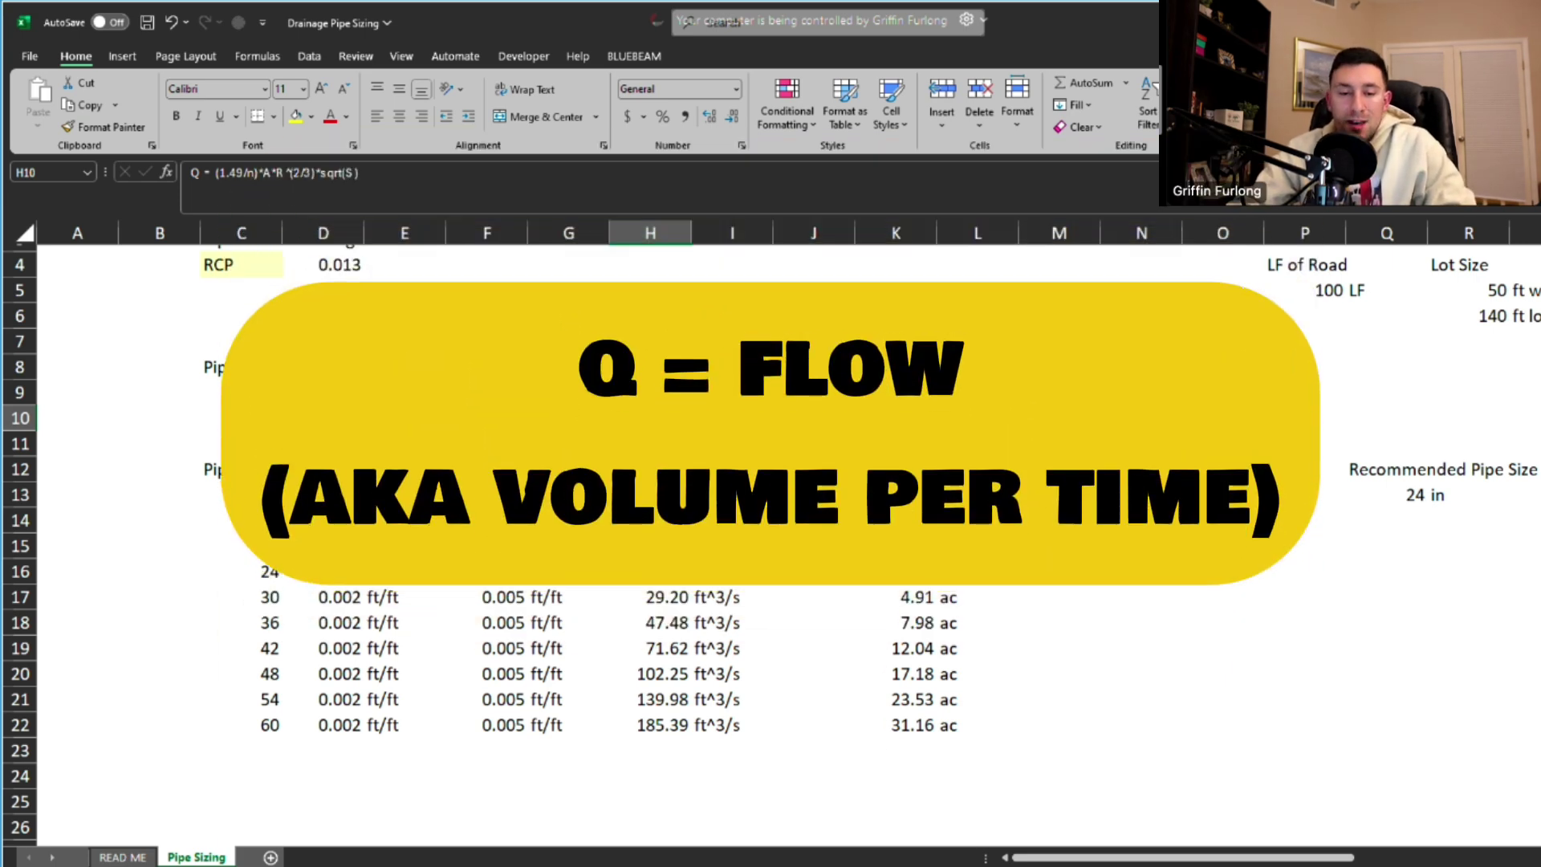
{"action": "left_click", "coordinate": [241, 495]}
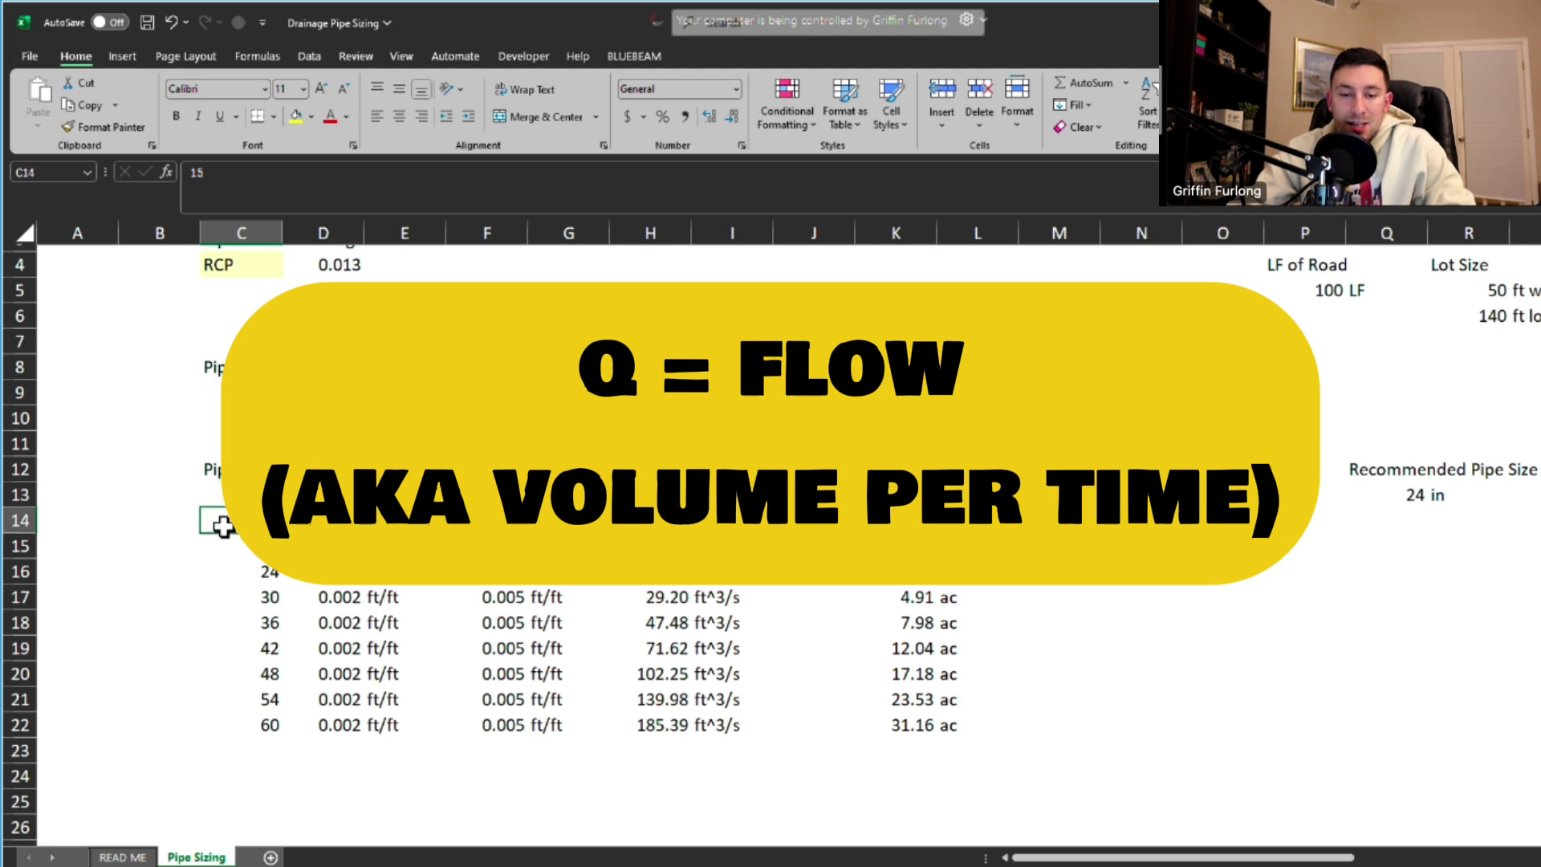
{"action": "left_click", "coordinate": [217, 604]}
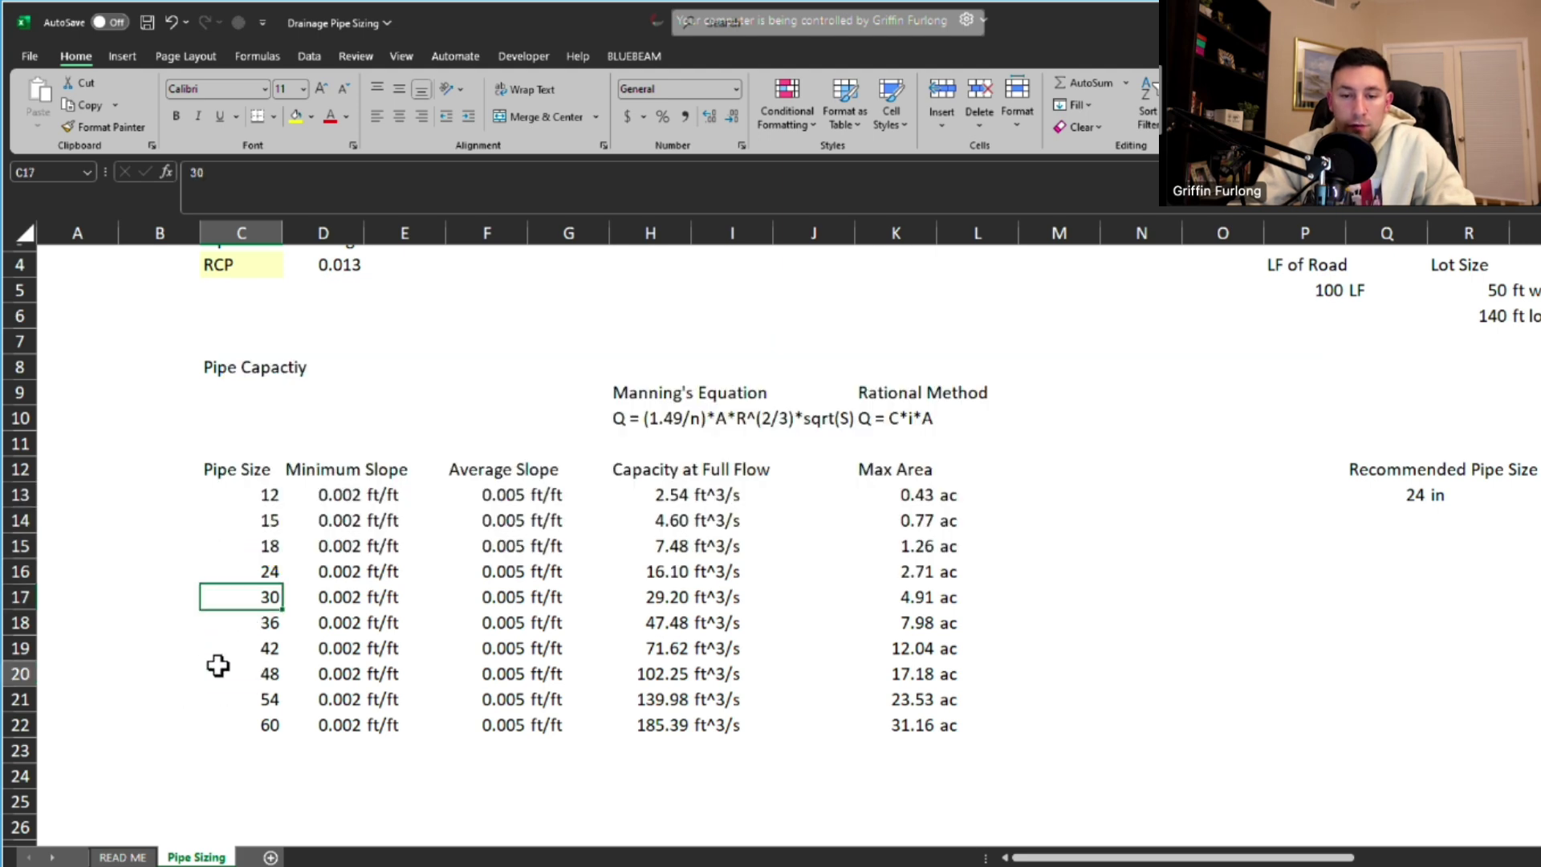
{"action": "left_click", "coordinate": [660, 412]}
{"action": "left_click", "coordinate": [241, 492]}
{"action": "left_click", "coordinate": [650, 496]}
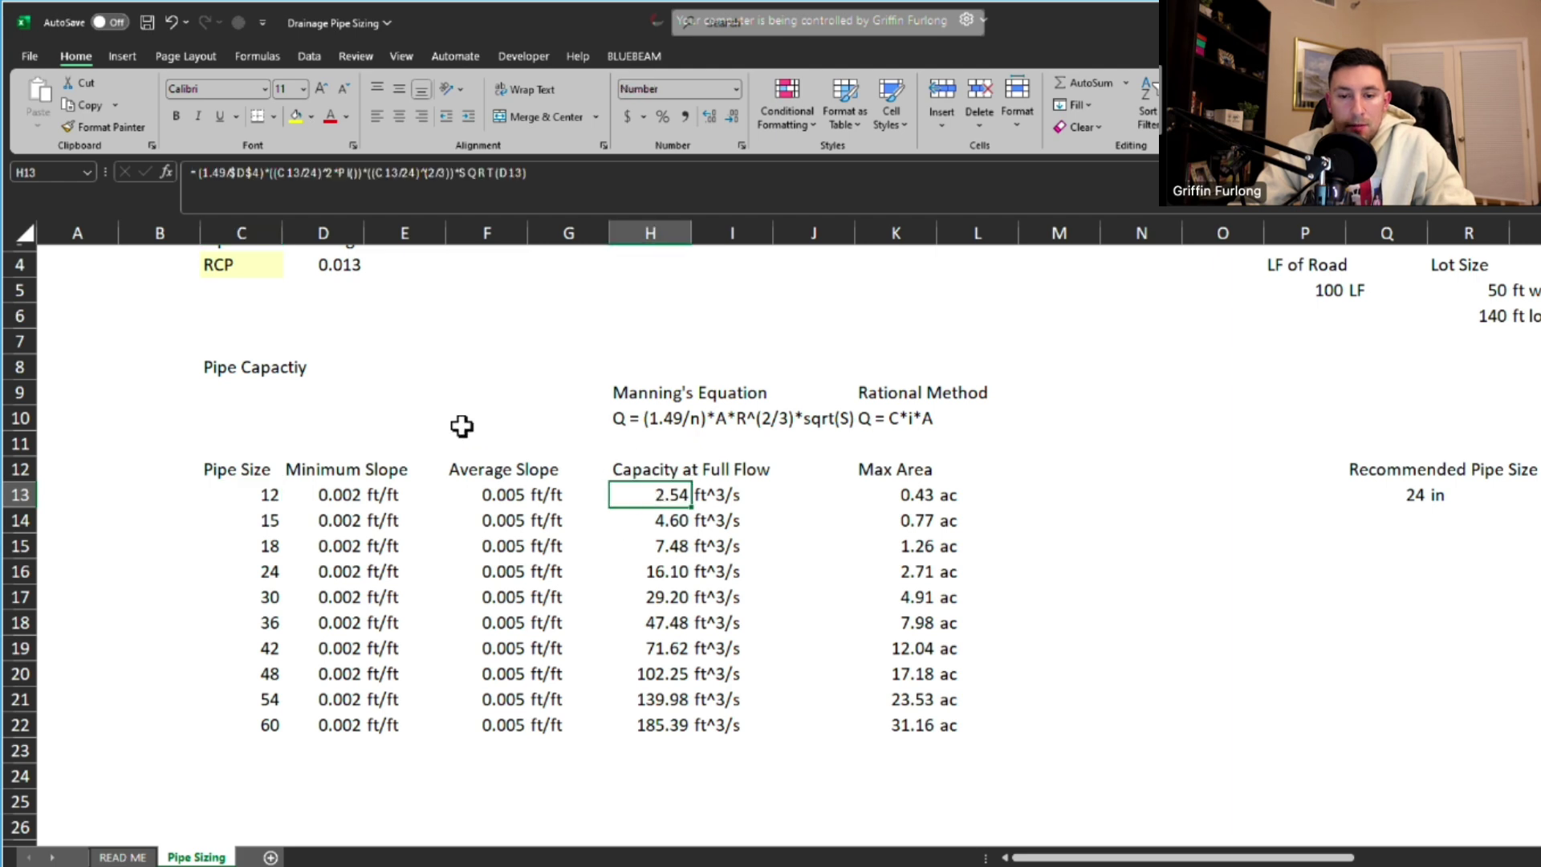
- Open the H13 capacity formula and check the 0.002 minimum slope in D13
{"action": "left_click", "coordinate": [556, 183]}
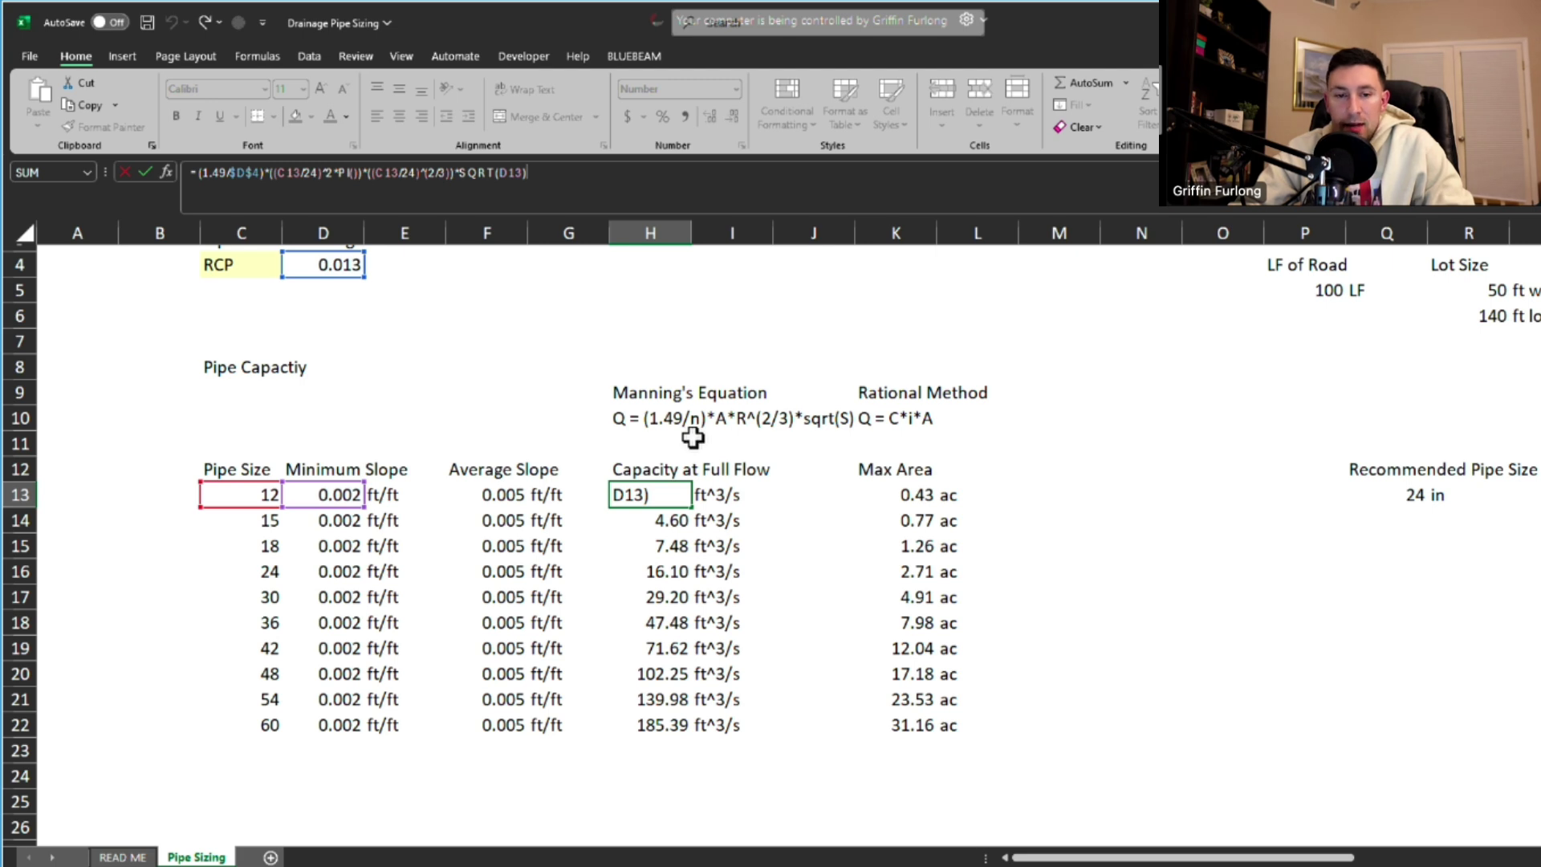
{"action": "scroll", "coordinate": [688, 413], "scroll_direction": "up", "scroll_amount": 1}
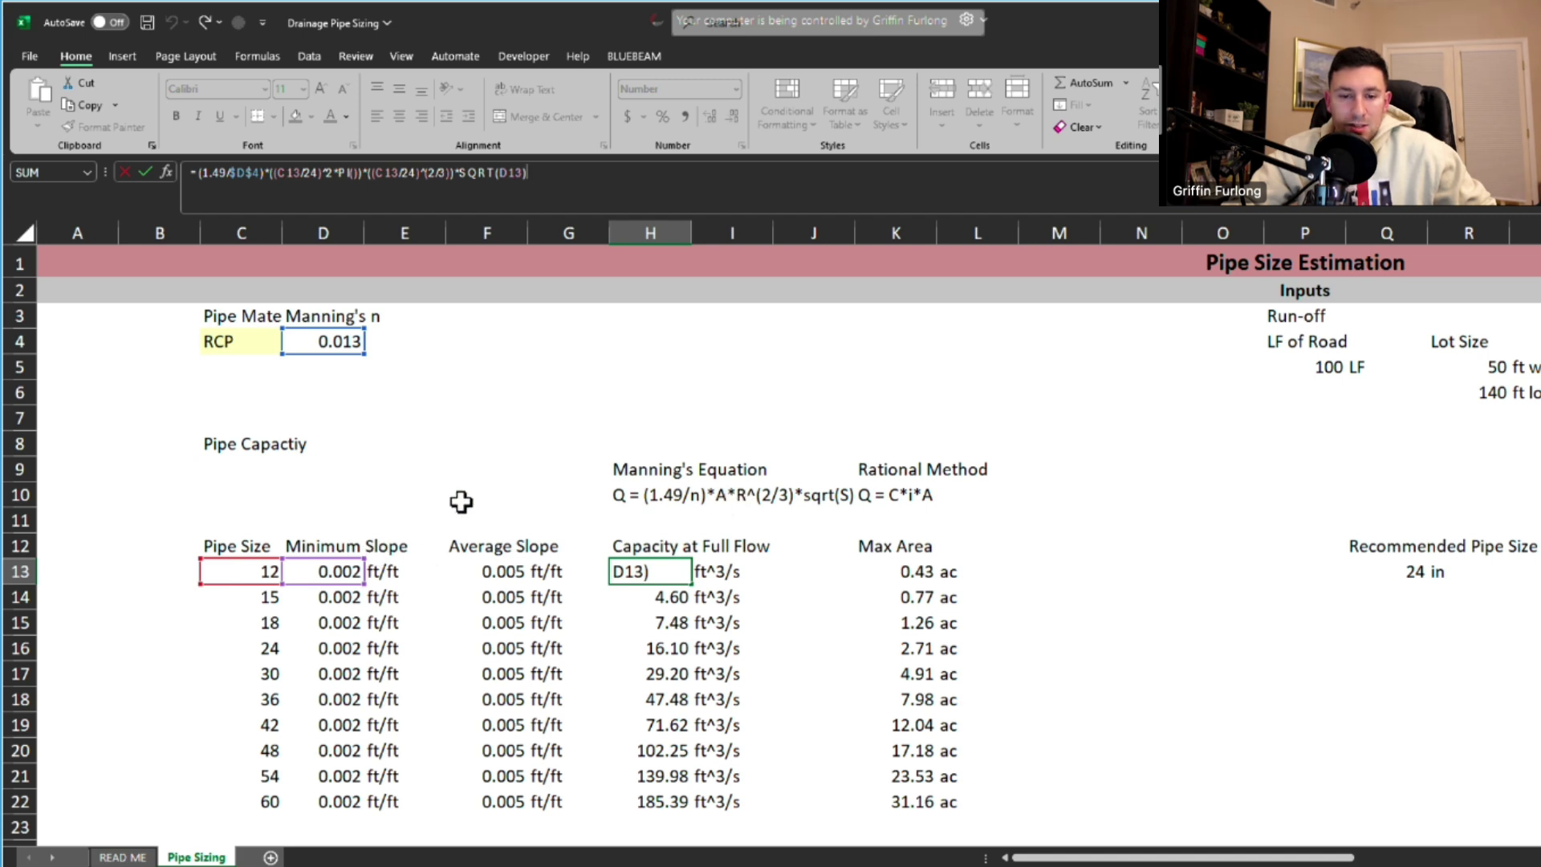
{"action": "left_click", "coordinate": [466, 497]}
{"action": "left_click", "coordinate": [340, 575]}
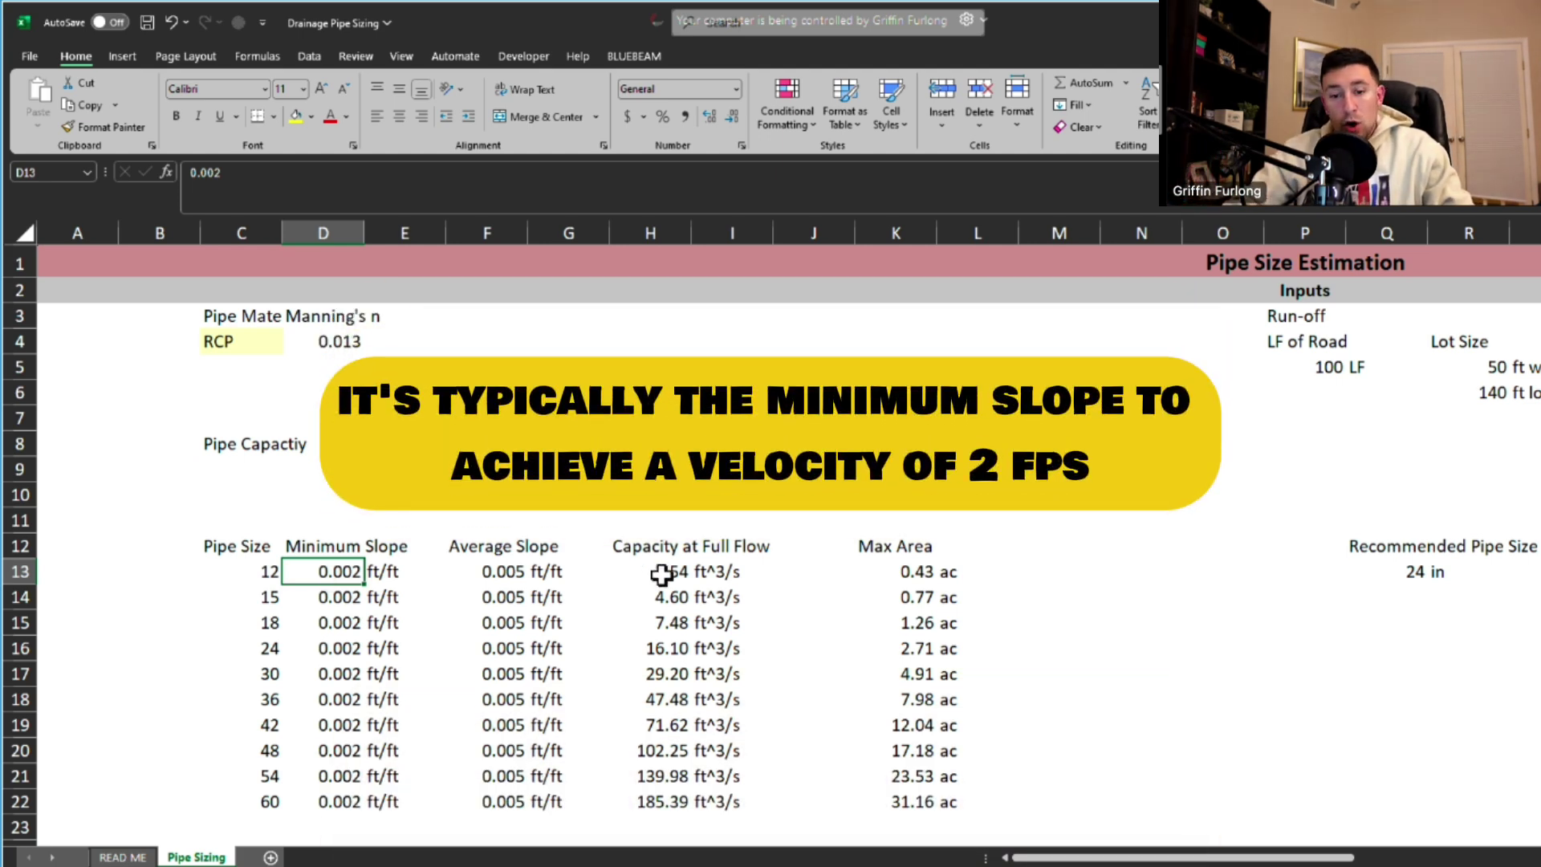
{"action": "left_click", "coordinate": [662, 574]}
- Repoint H13's slope reference from D13 to the 0.005 average slope, giving 4.01 ft^3/s
{"action": "left_click", "coordinate": [584, 183]}
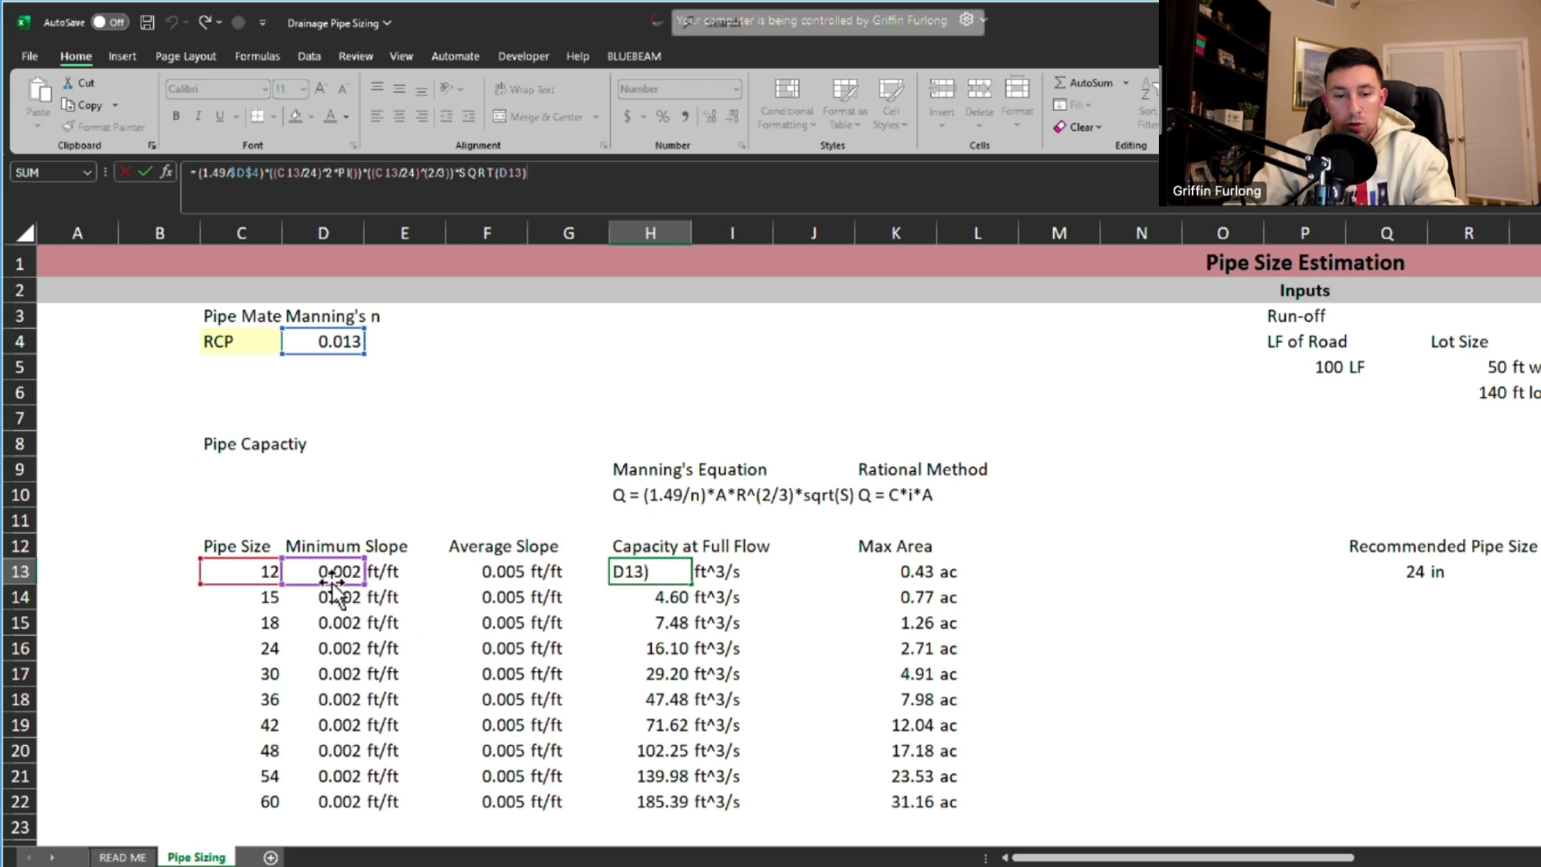
{"action": "left_click_drag", "start_coordinate": [327, 580], "coordinate": [425, 595]}
{"action": "key", "text": "Escape"}
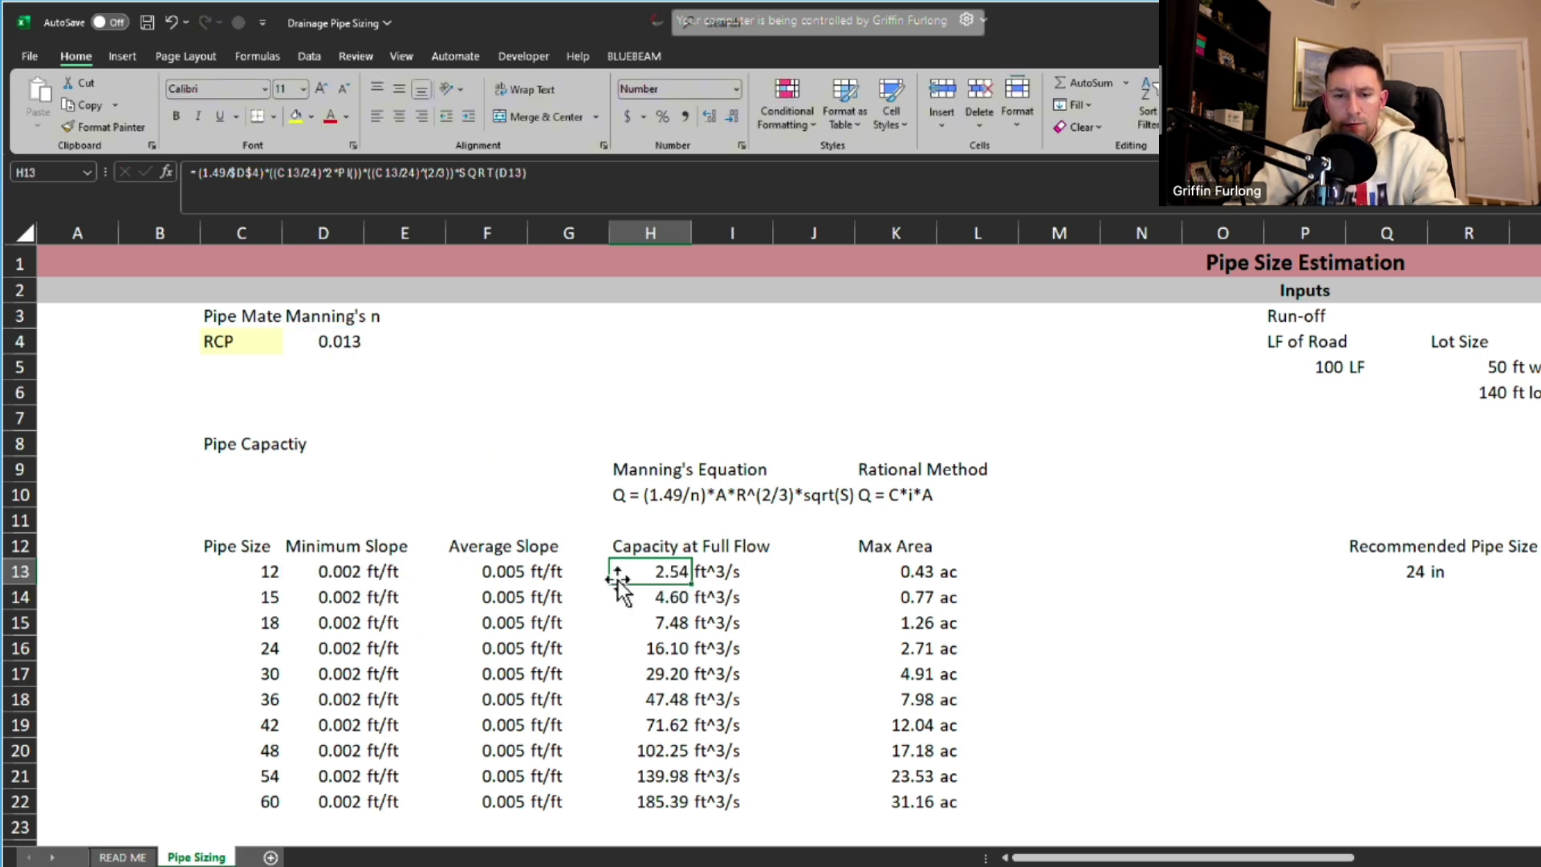
{"action": "left_click", "coordinate": [614, 174]}
{"action": "left_click_drag", "start_coordinate": [321, 578], "coordinate": [471, 574]}
{"action": "key", "text": "Return"}
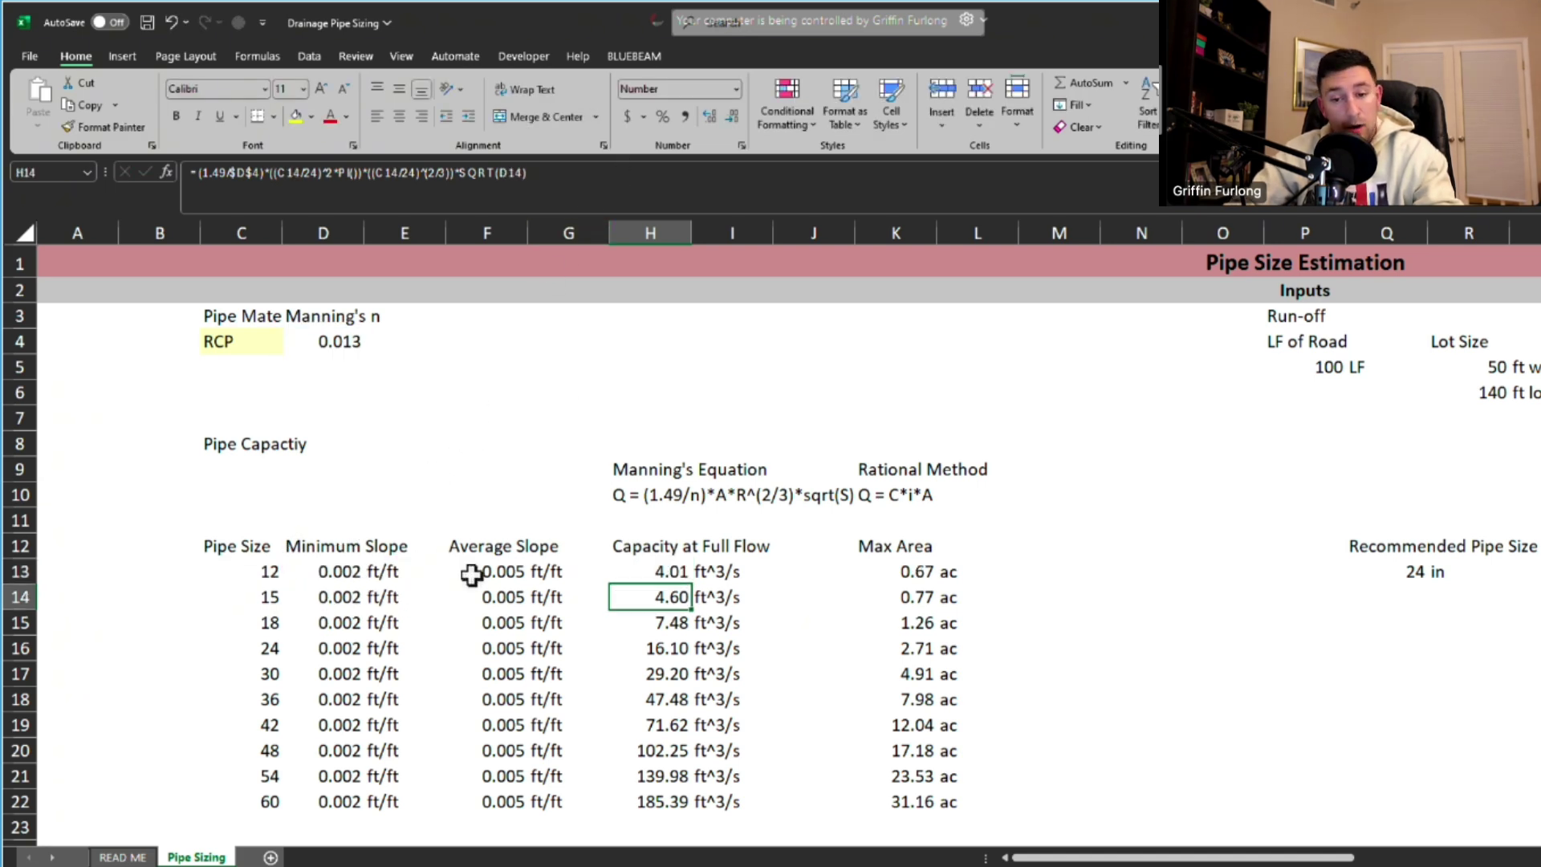
- Undo the change to restore 2.54 and step through the capacity column
{"action": "key", "text": "ctrl+z"}
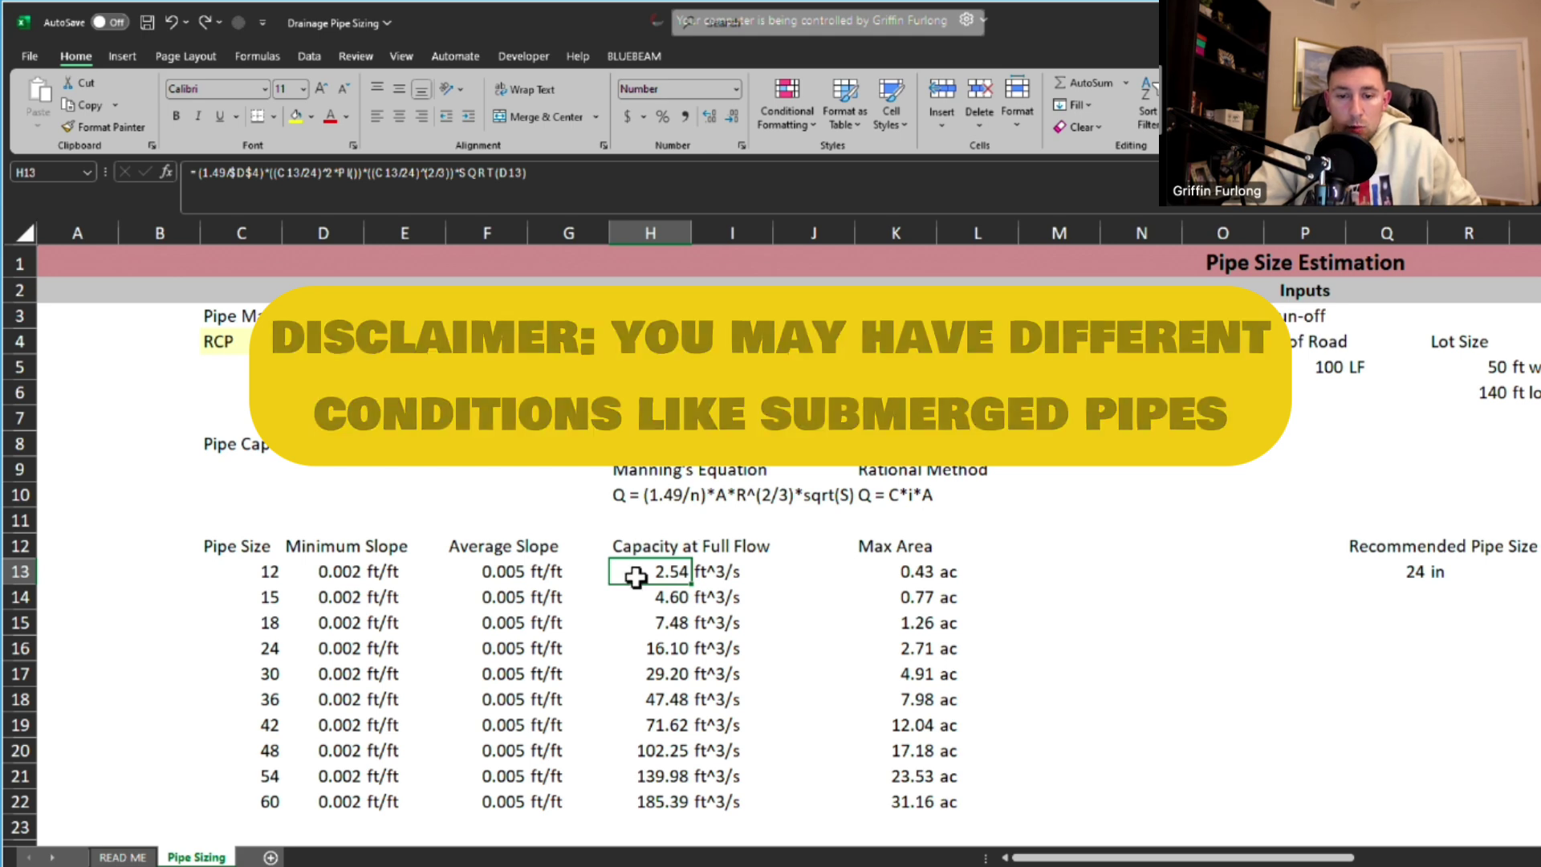
{"action": "key", "text": "Down"}
{"action": "key", "text": "Down"}
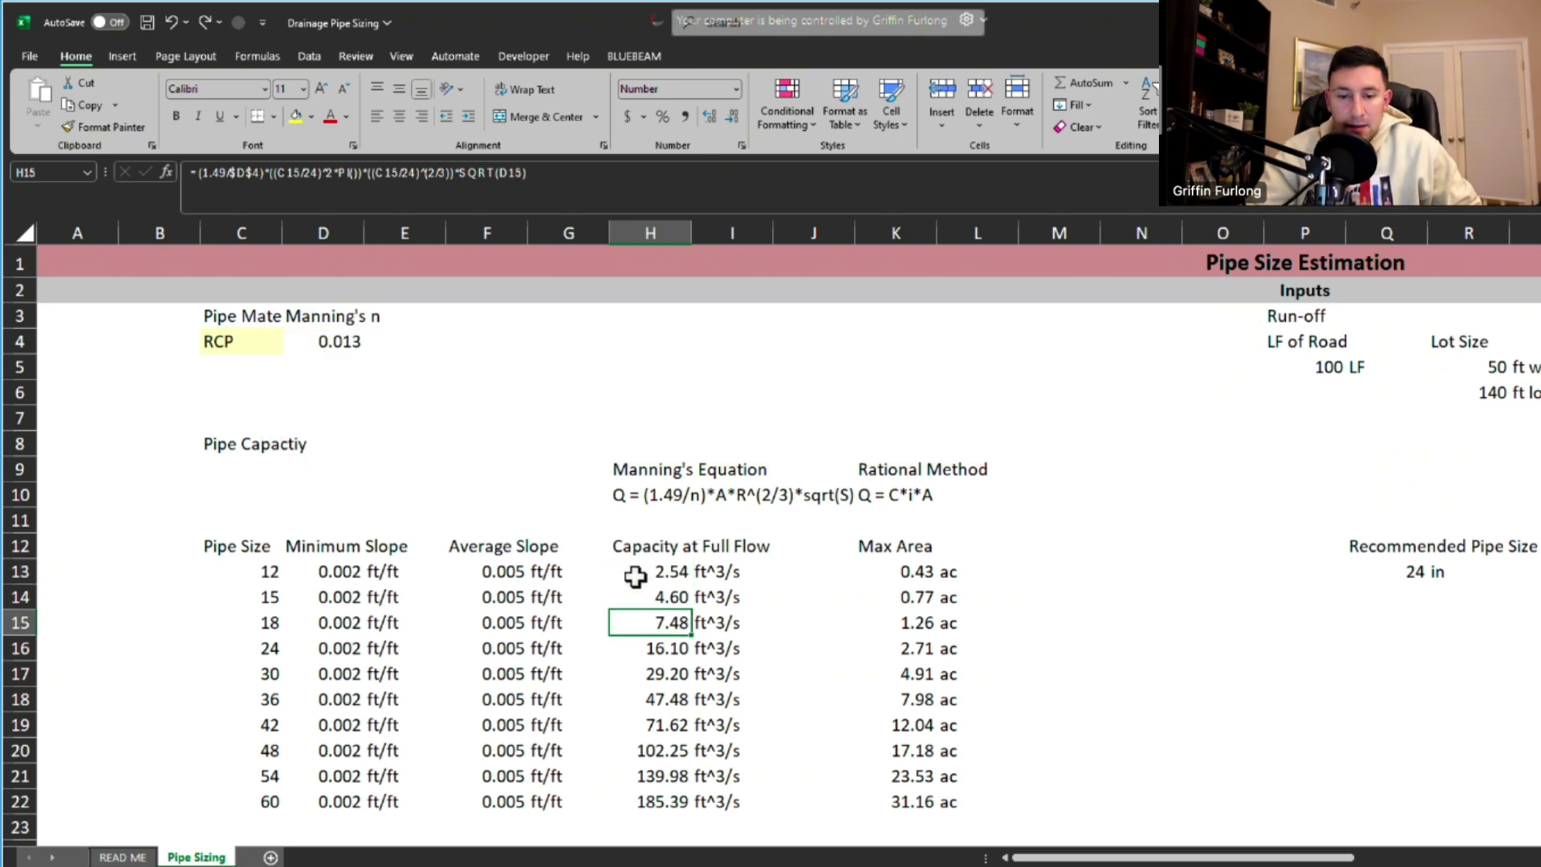
{"action": "key", "text": "Down"}
{"action": "key", "text": "Down"}
{"action": "key", "text": "Down"}
{"action": "key", "text": "Up"}
{"action": "key", "text": "Up"}
{"action": "key", "text": "Up"}
{"action": "key", "text": "Up"}
{"action": "key", "text": "Up"}
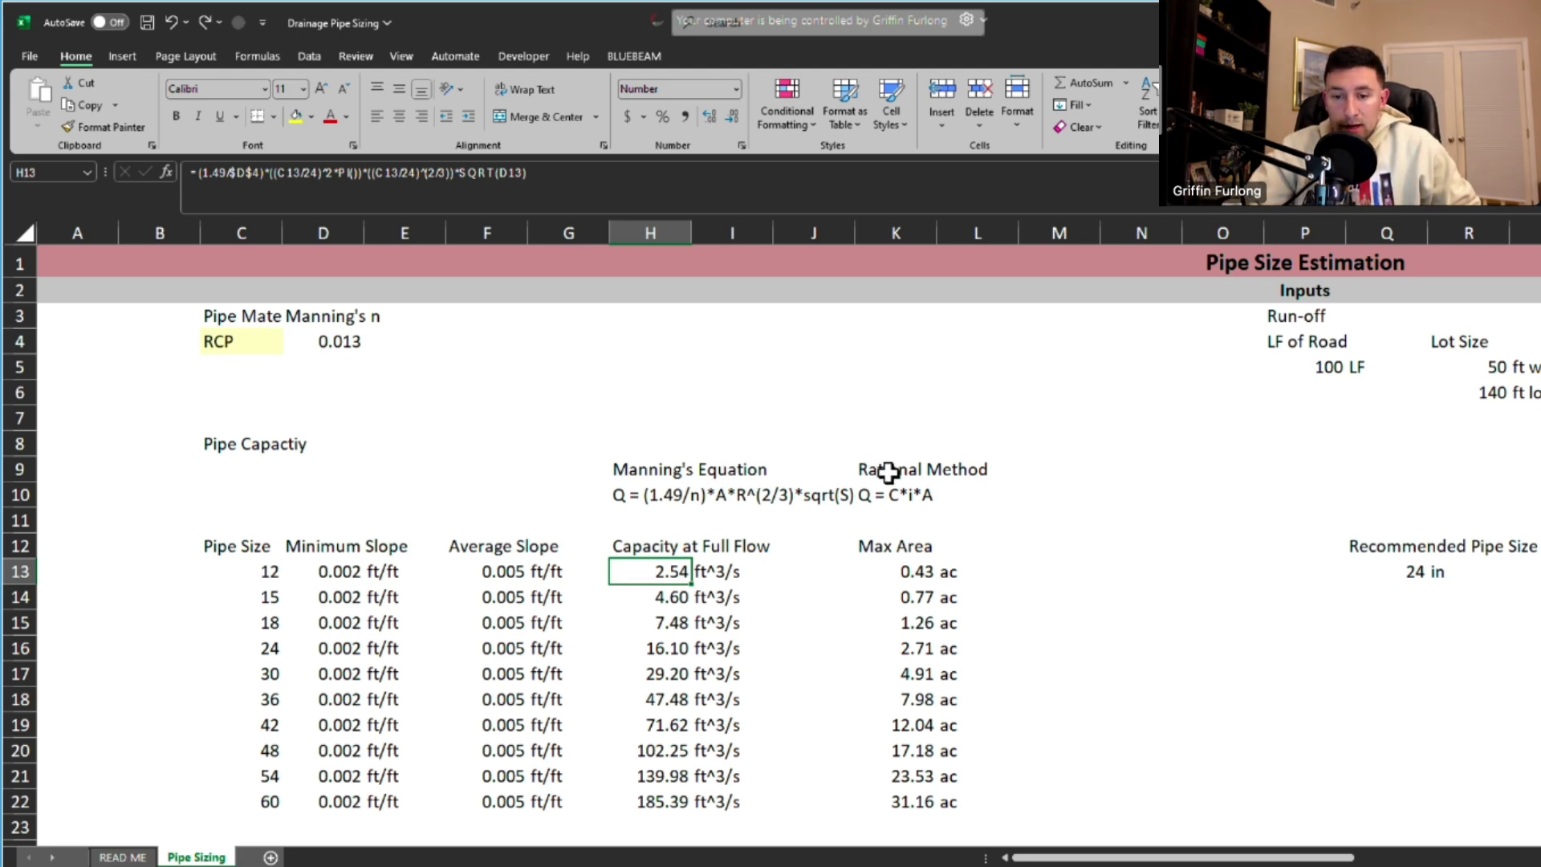
- Review the Rational Method equation, the 12-inch max-area formula and full-flow capacities for 12–36 inch pipes
{"action": "left_click_drag", "start_coordinate": [899, 468], "coordinate": [922, 501]}
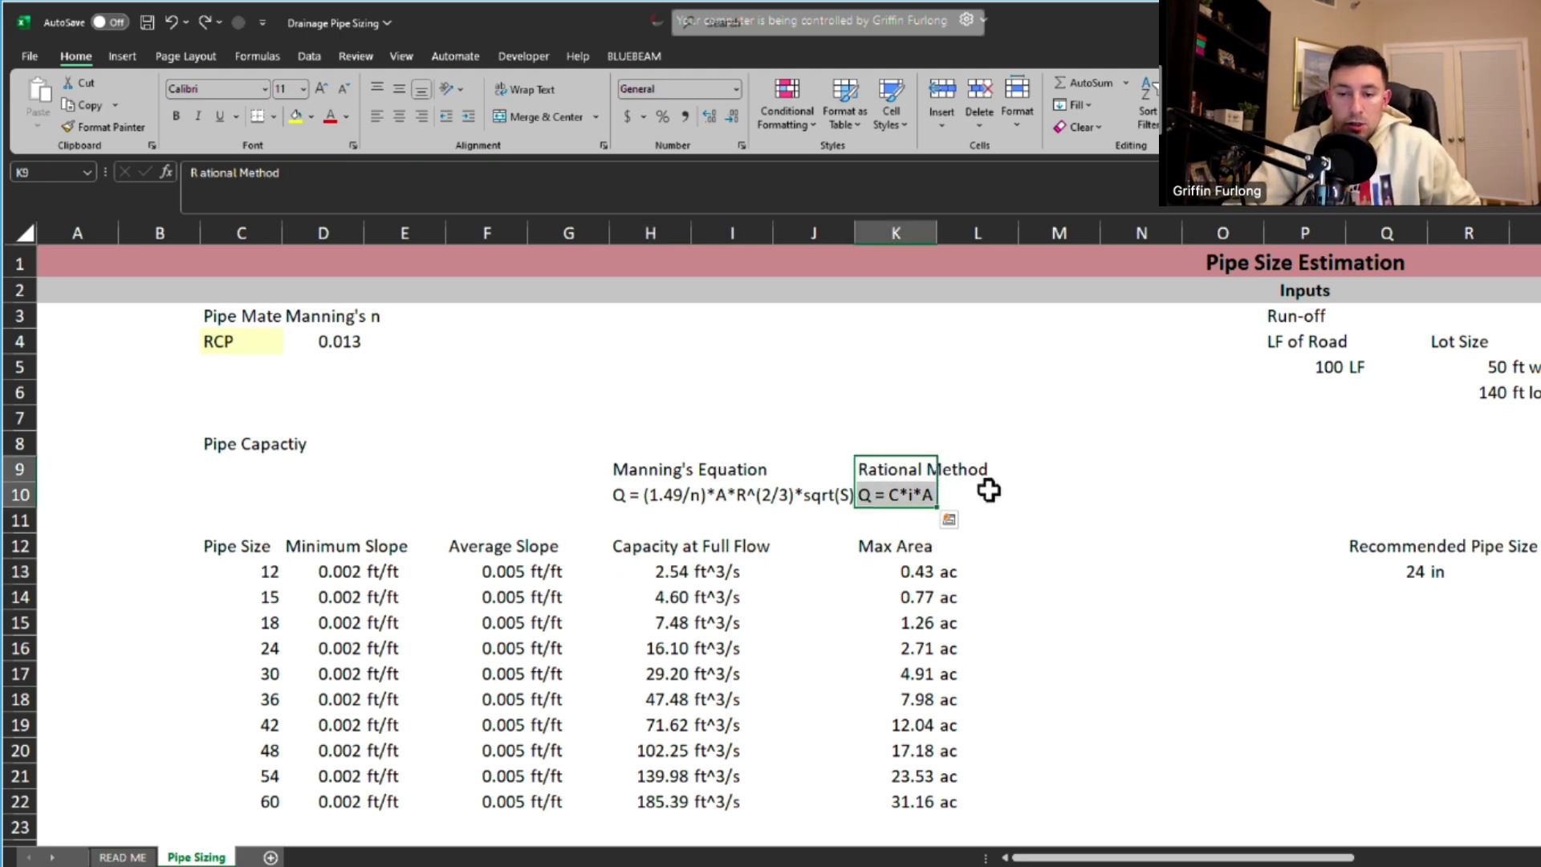
{"action": "left_click", "coordinate": [886, 575]}
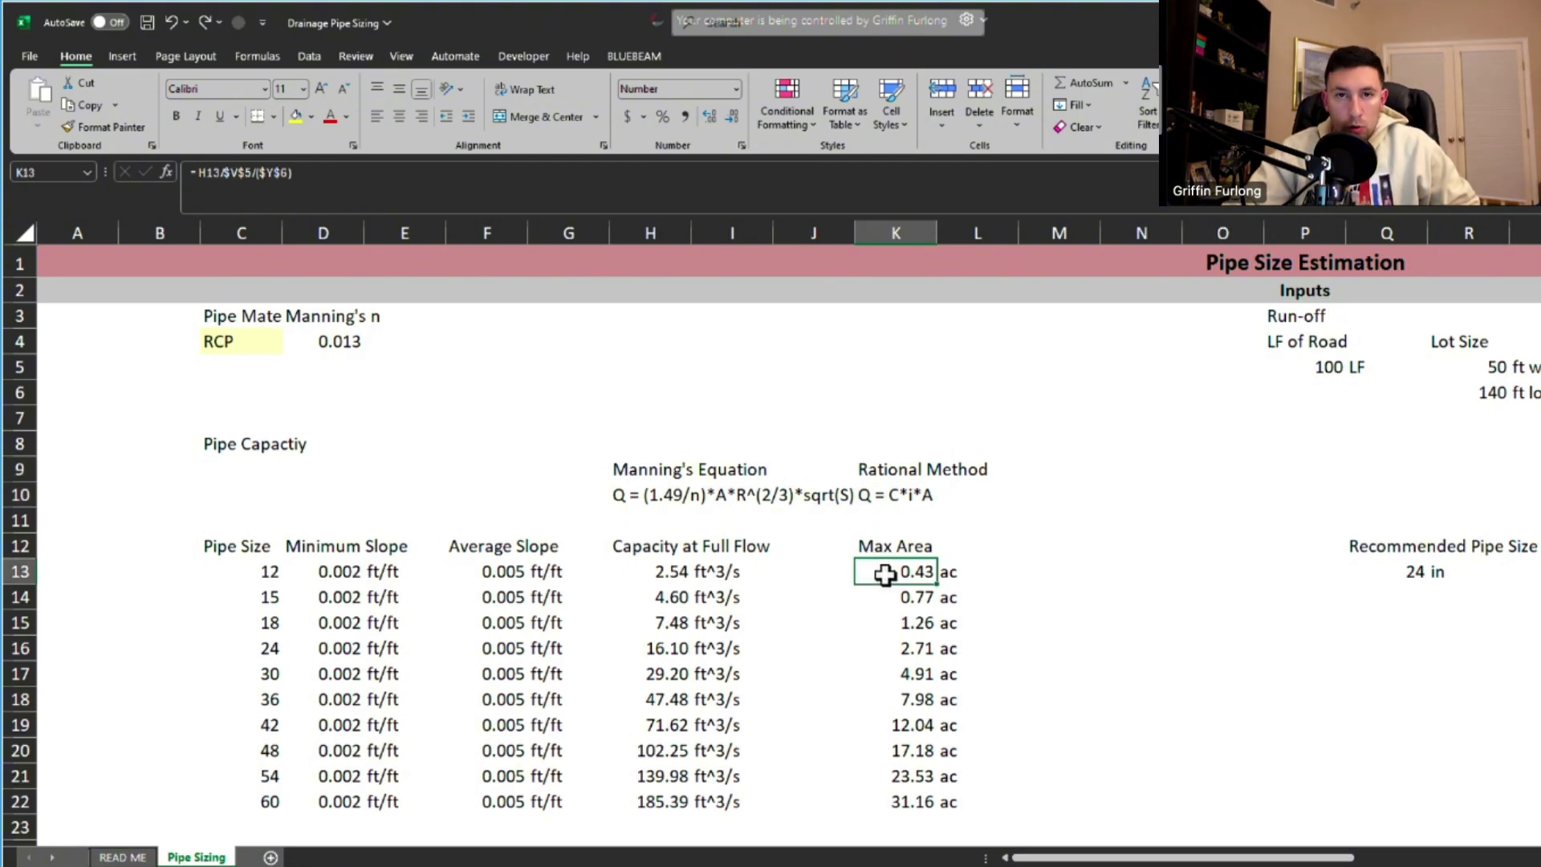
{"action": "left_click_drag", "start_coordinate": [680, 539], "coordinate": [664, 698]}
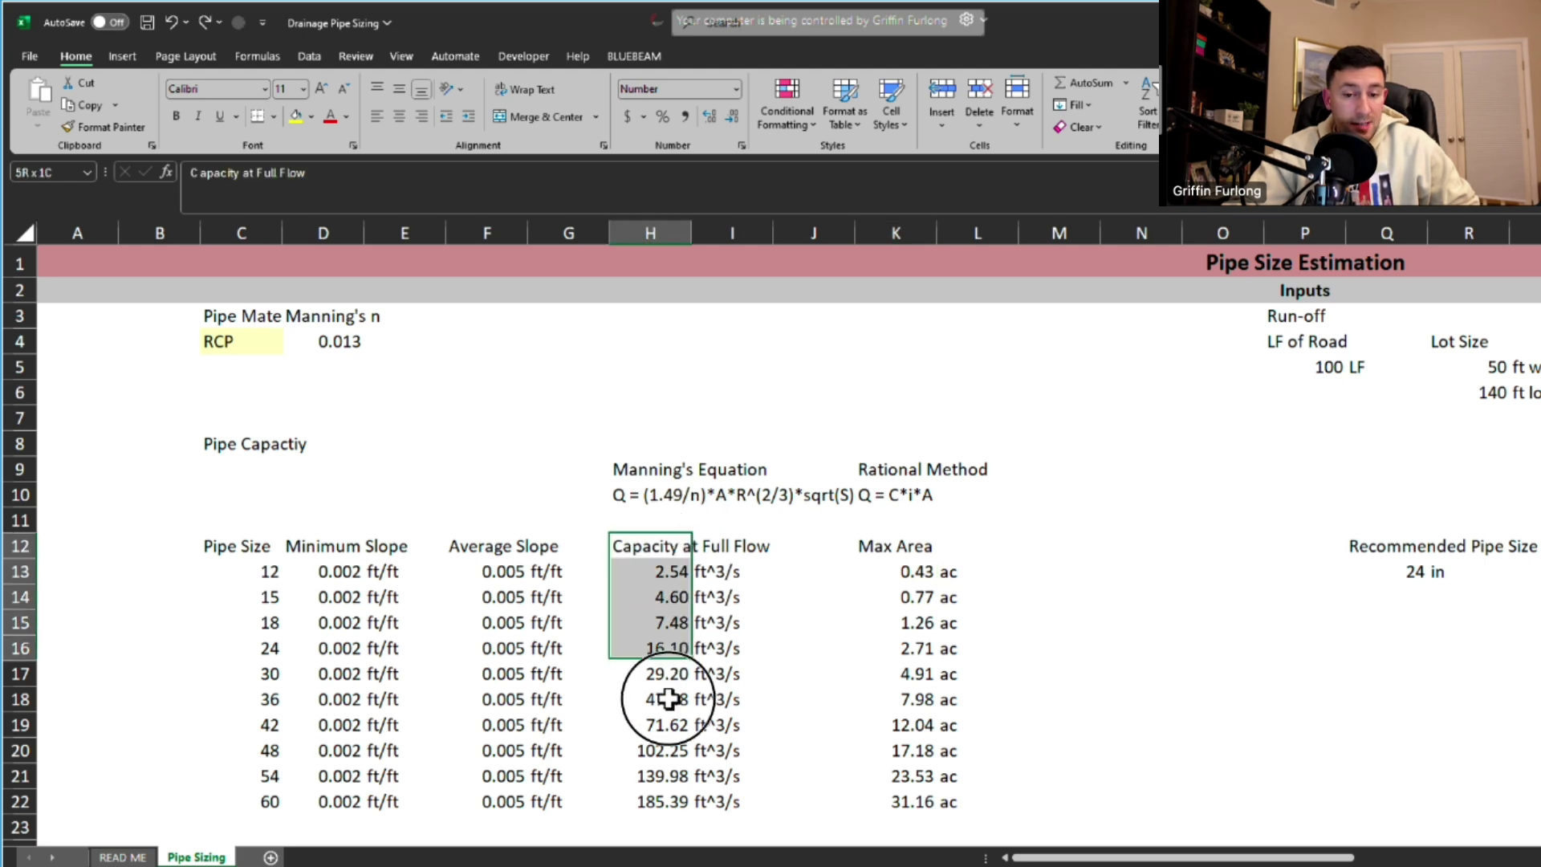
{"action": "left_click", "coordinate": [905, 493]}
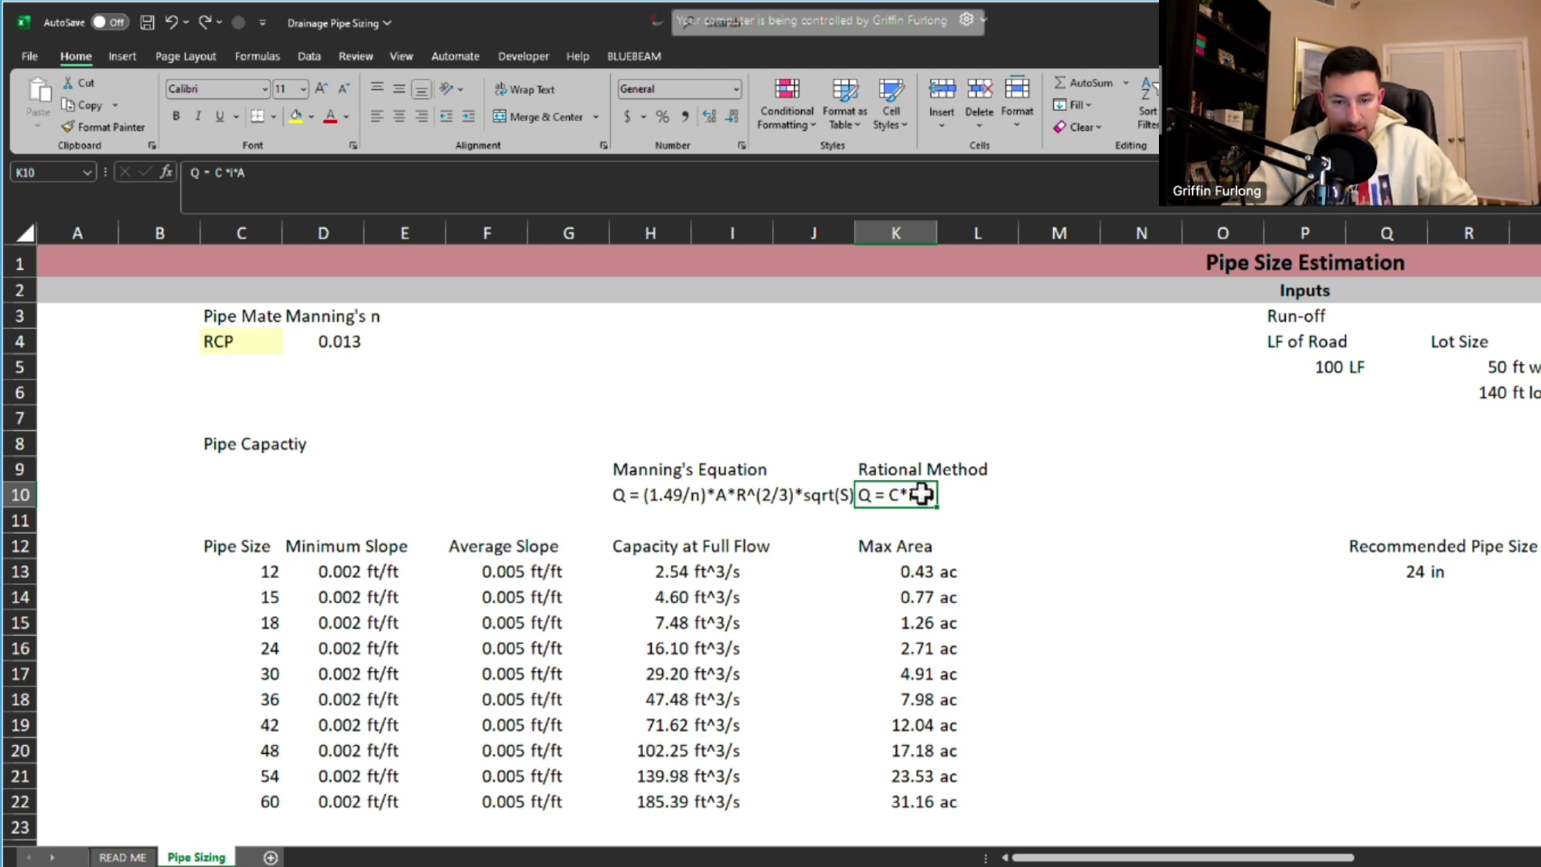
- Check the 15-inch pipe's capacity formula and its 0.77 ac maximum area, then return to the site plan
{"action": "left_click", "coordinate": [229, 597]}
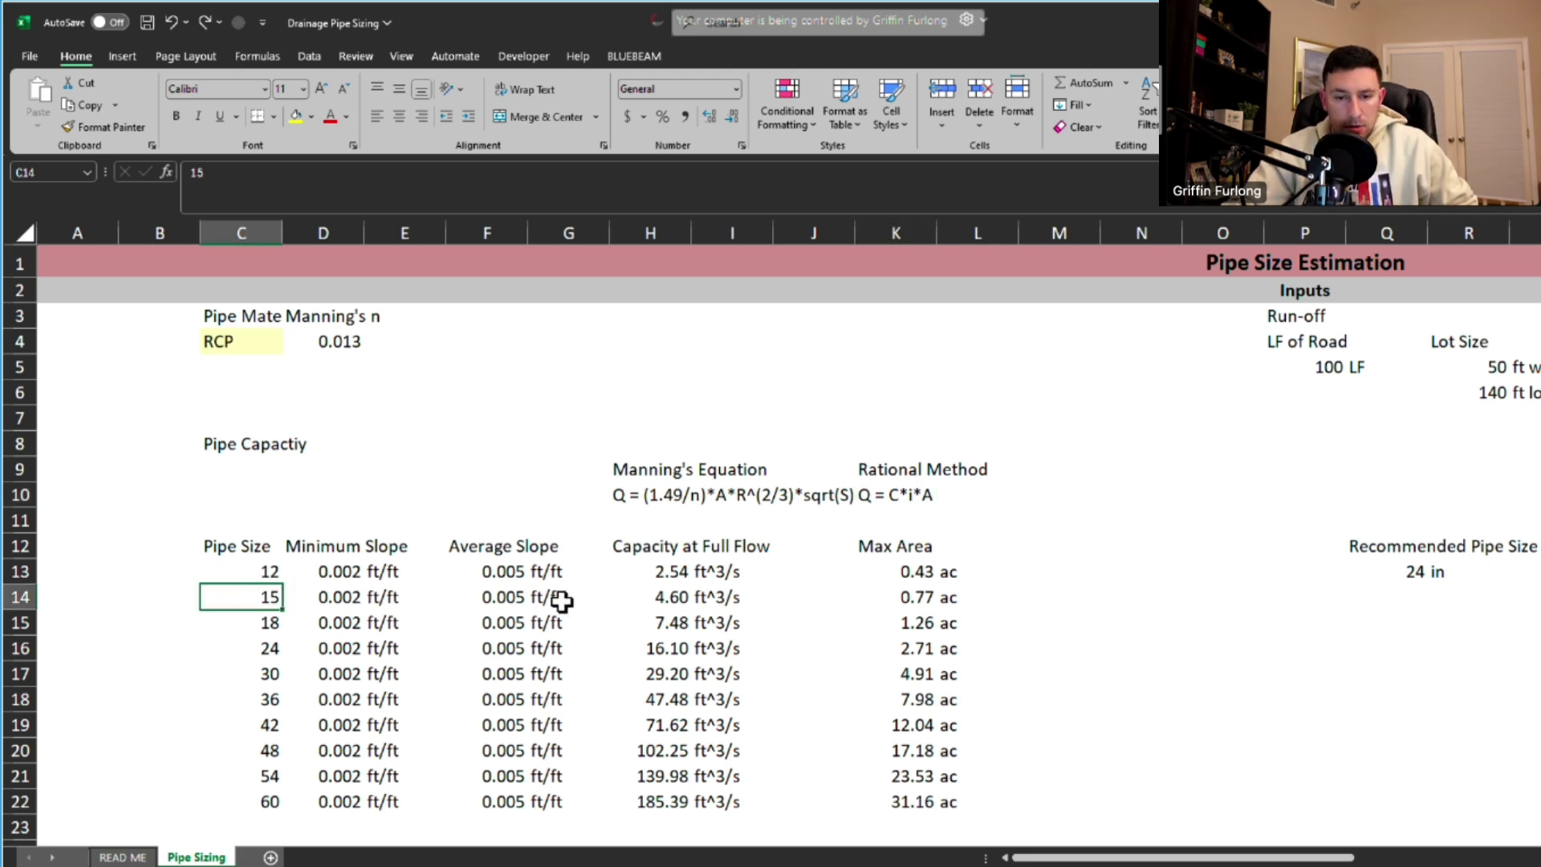
{"action": "left_click", "coordinate": [622, 596]}
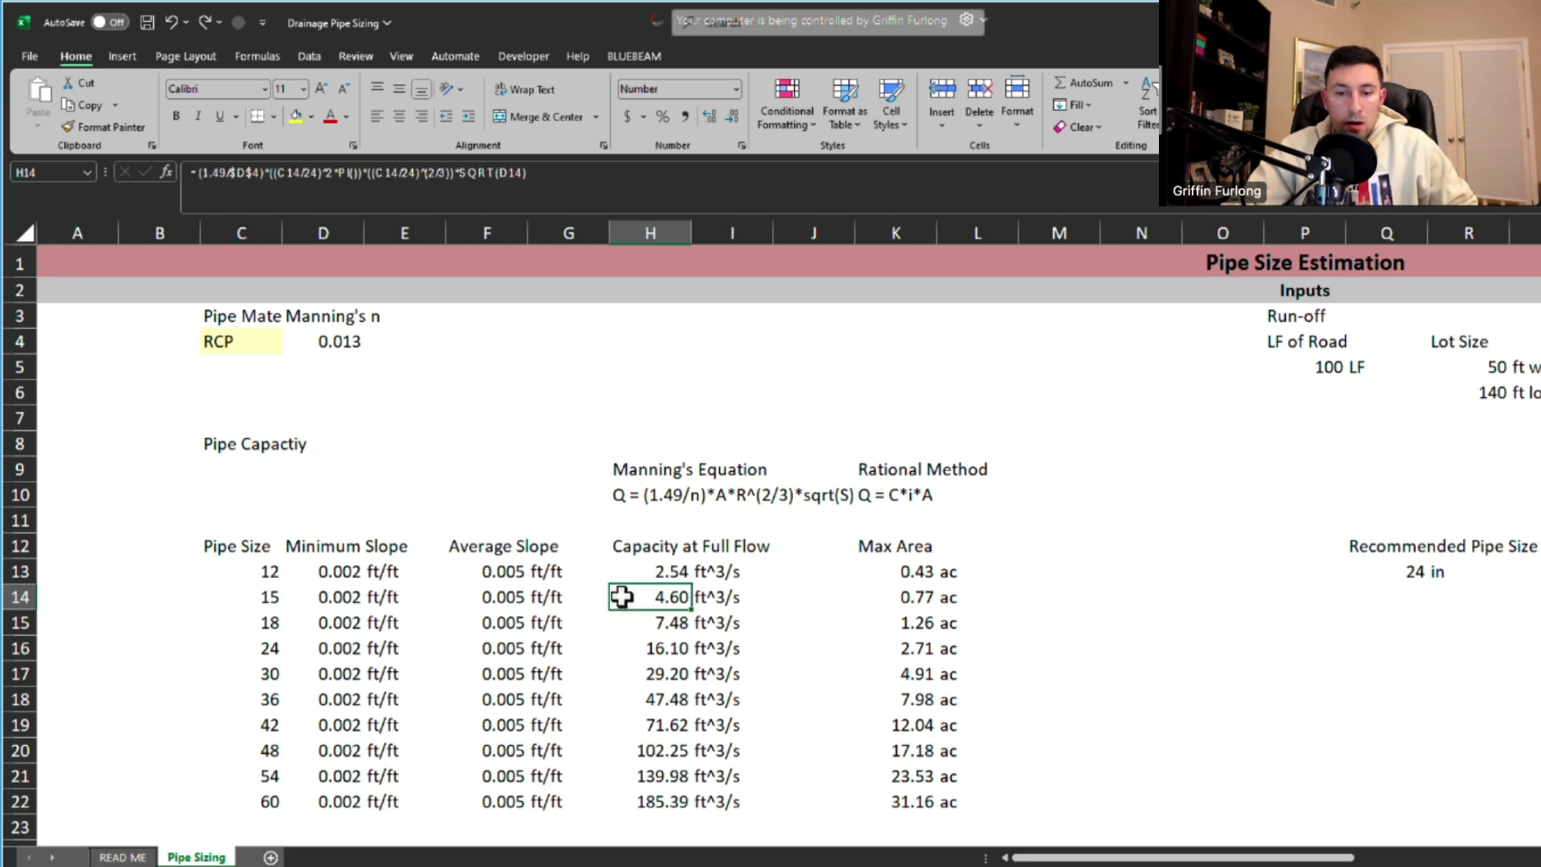
{"action": "left_click", "coordinate": [852, 603]}
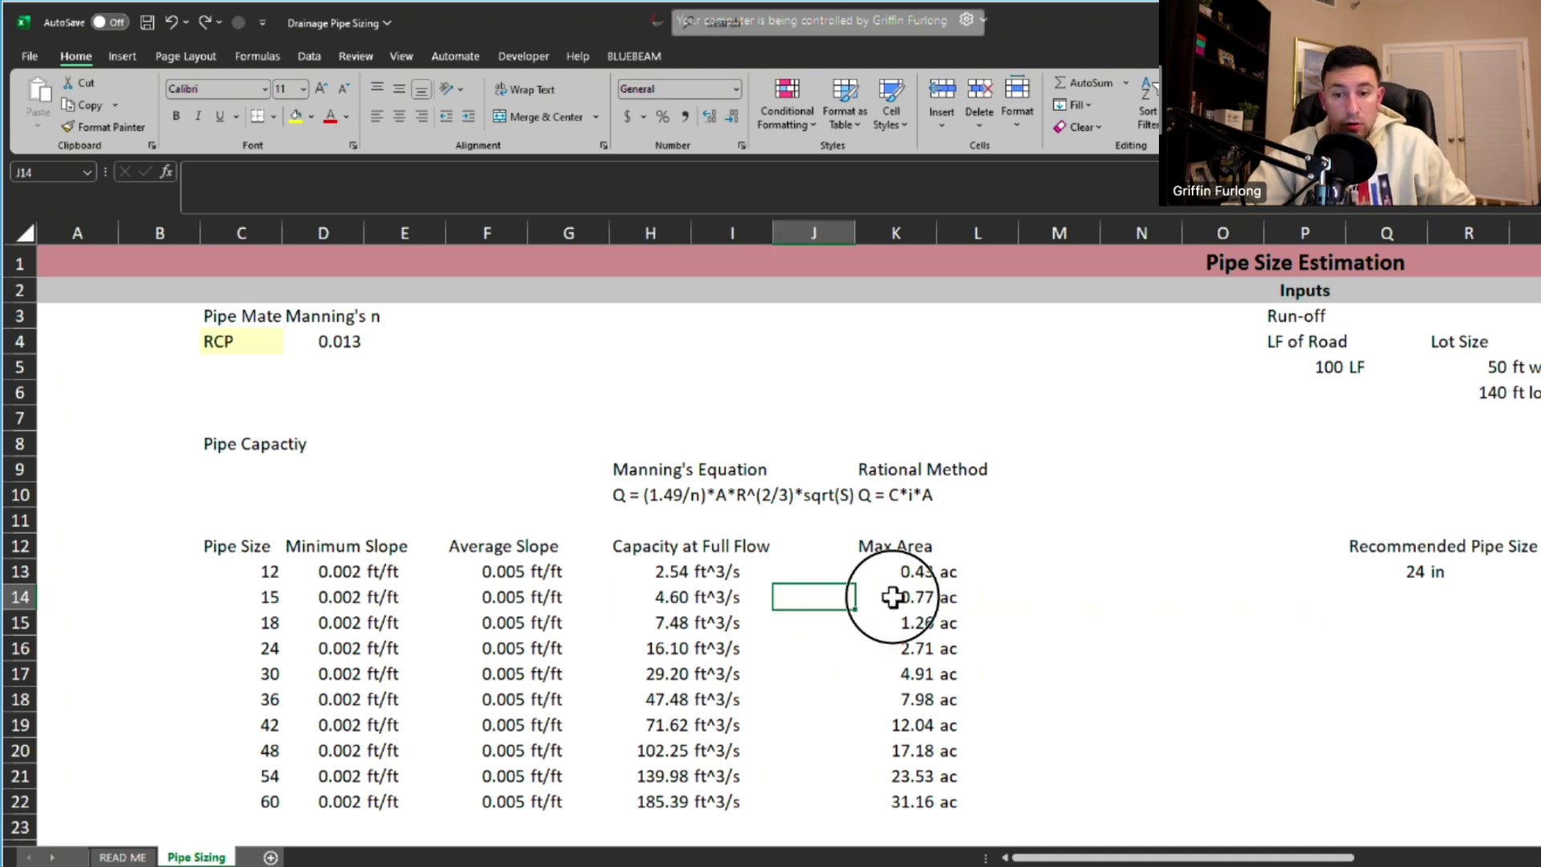
{"action": "left_click", "coordinate": [890, 596]}
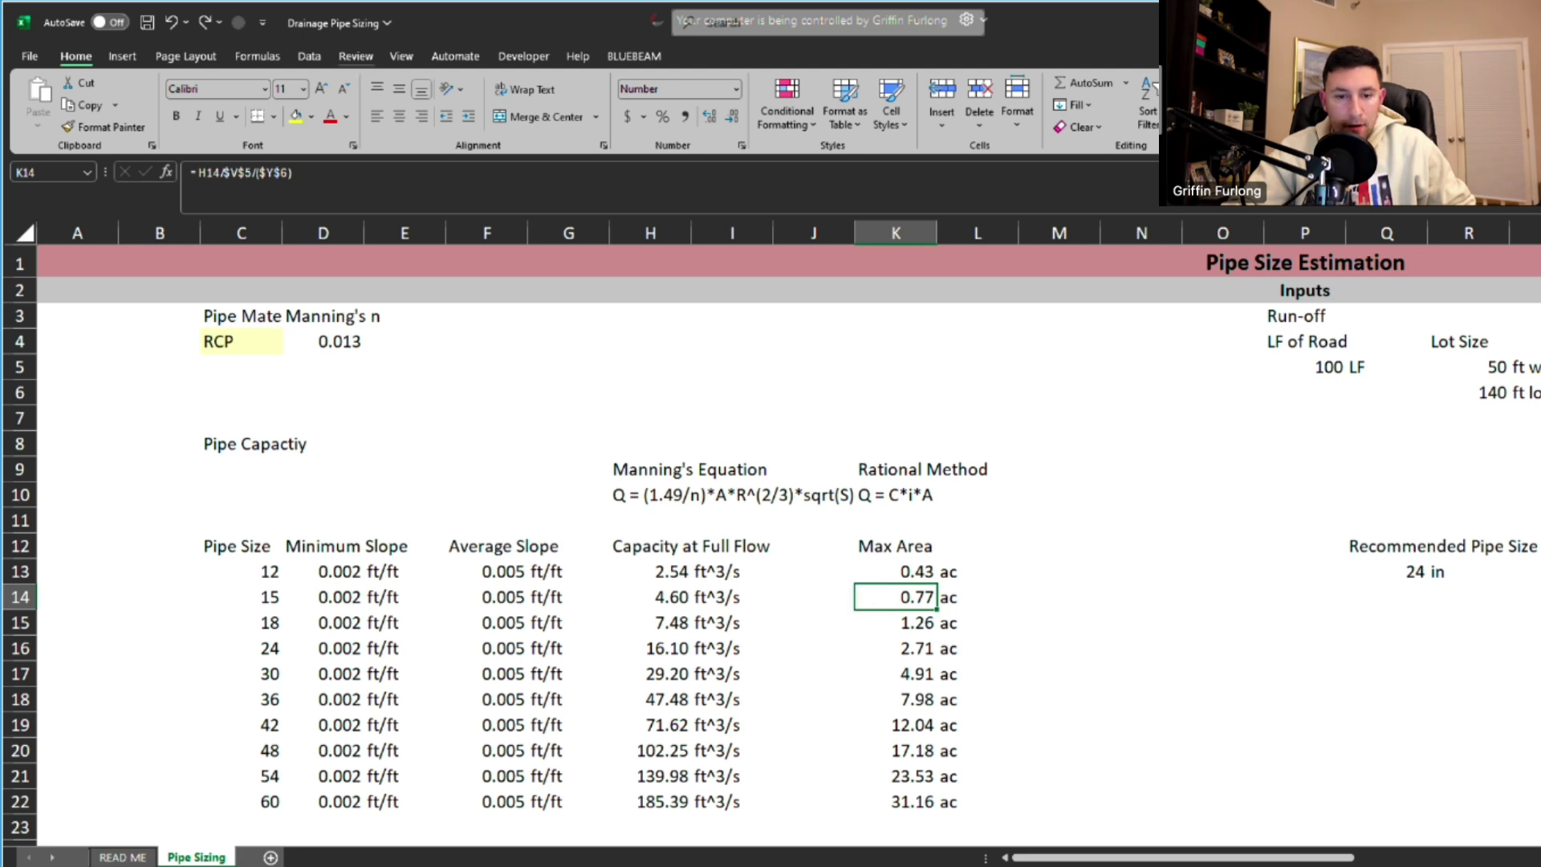
{"action": "key", "text": "alt+Tab"}
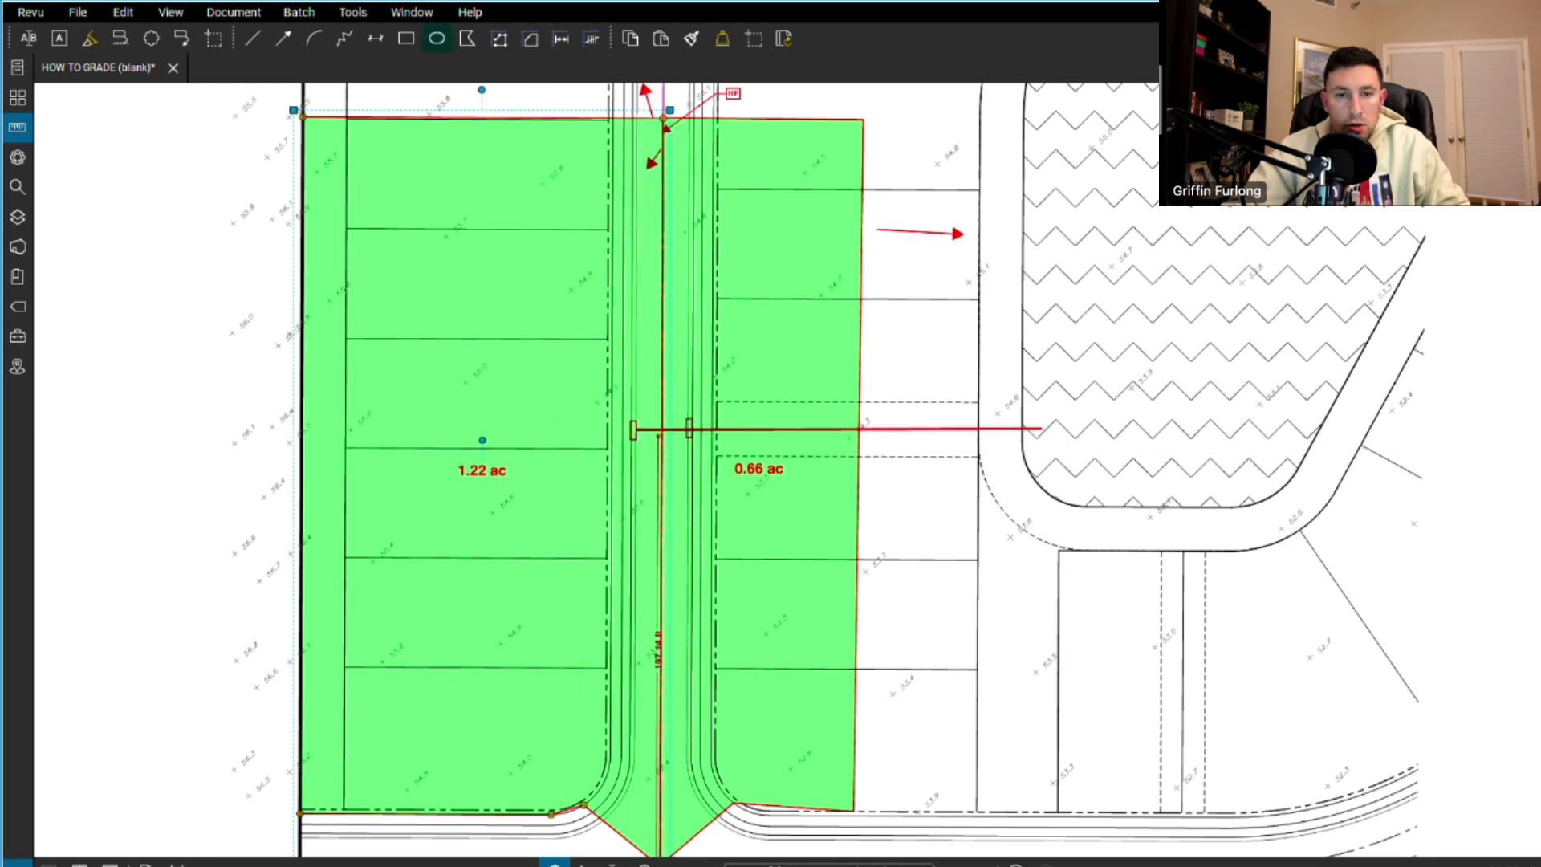
- Compare the 18-inch pipe's 1.26 ac maximum area in cell K15 against the sub-basin areas on the plan
{"action": "key", "text": "alt+Tab"}
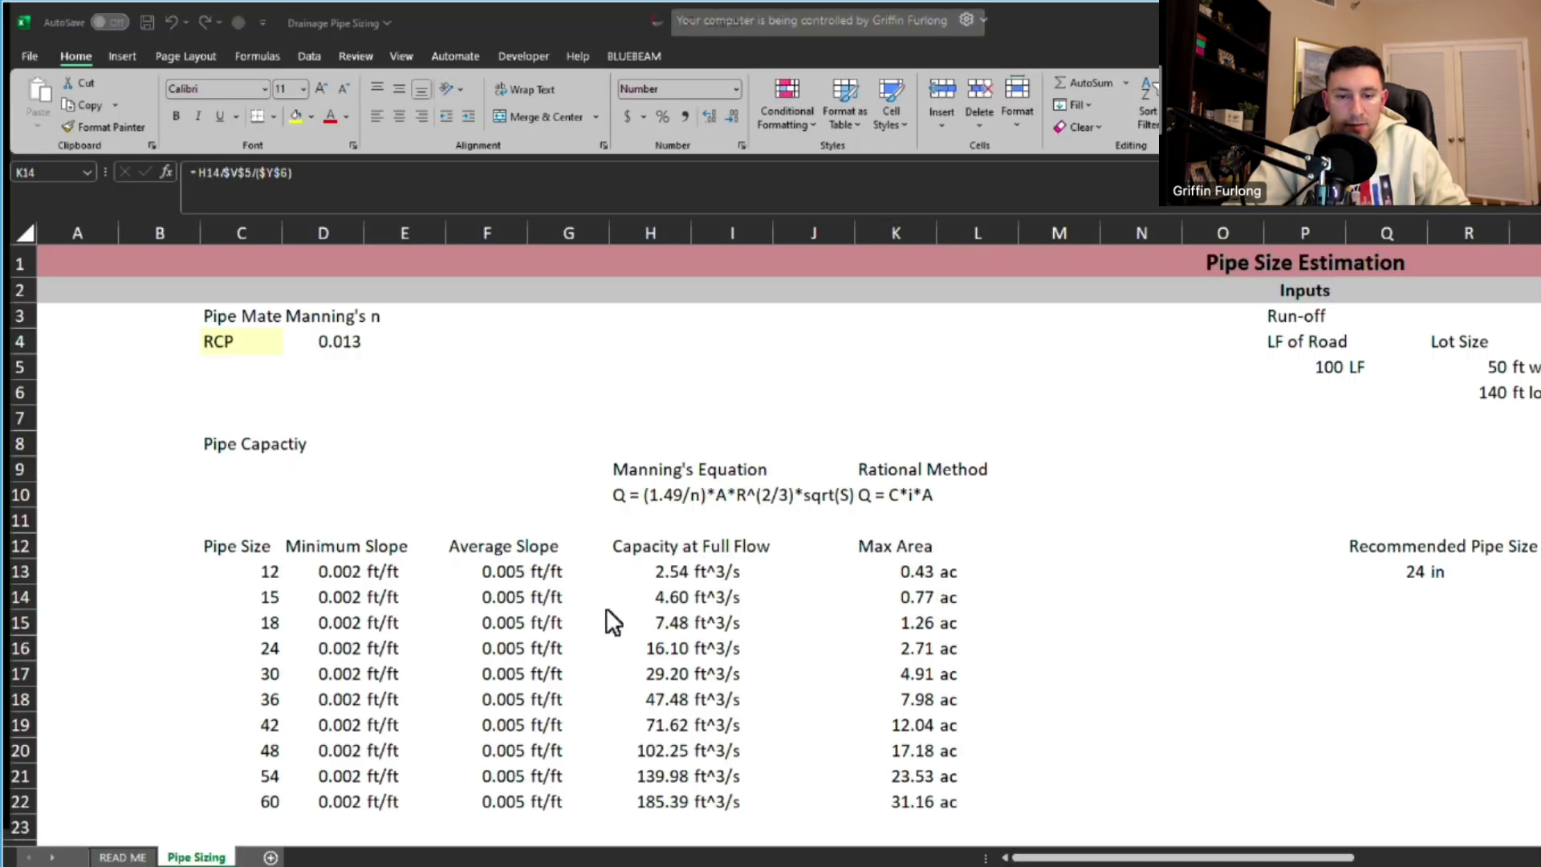
{"action": "left_click", "coordinate": [901, 623]}
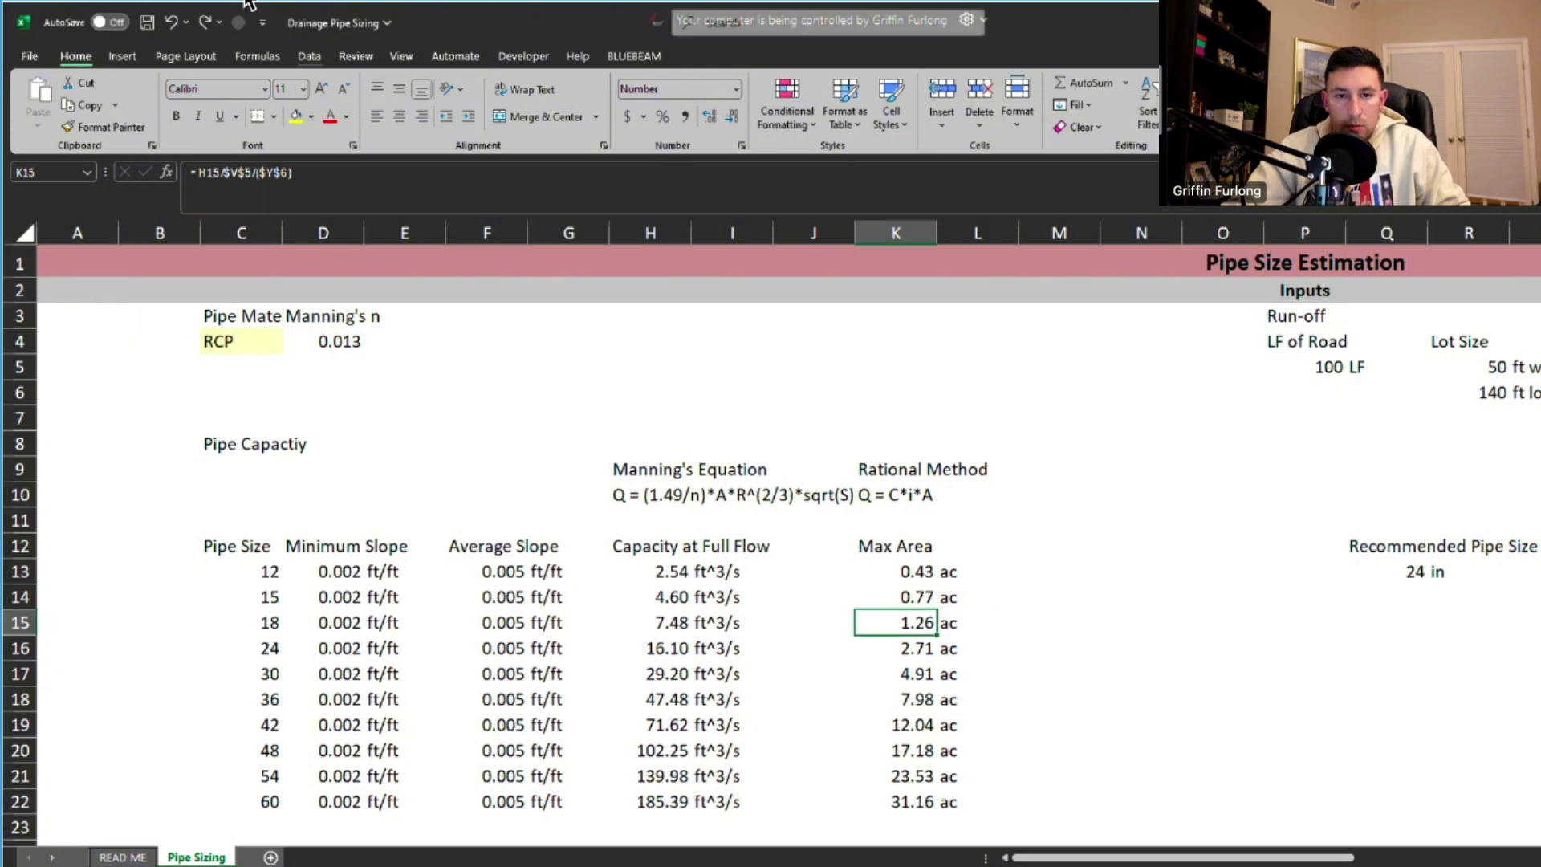
{"action": "key", "text": "alt+Tab"}
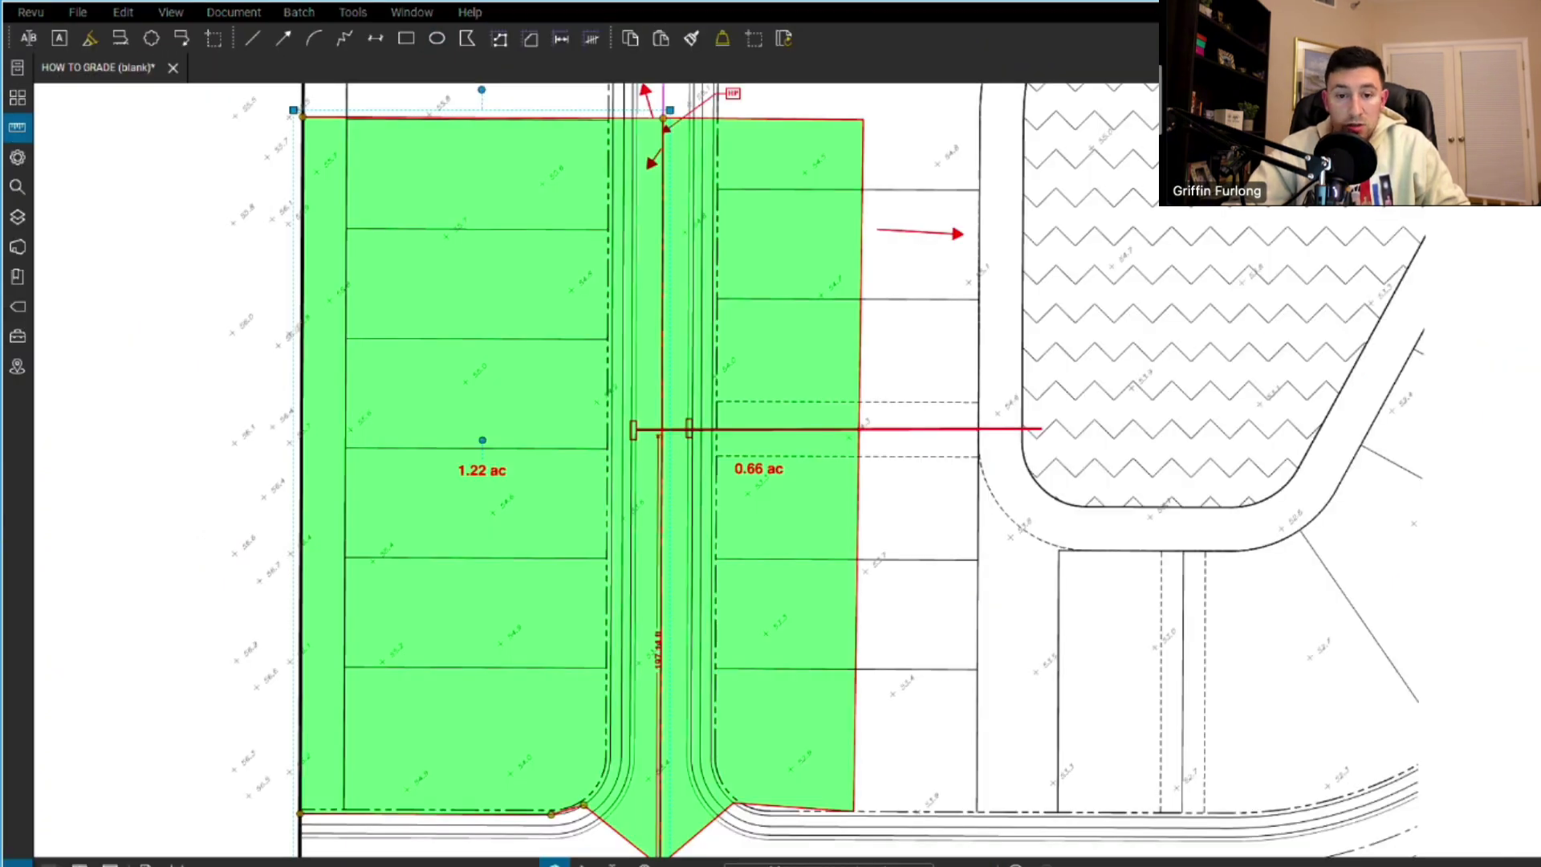
{"action": "key", "text": "alt+Tab"}
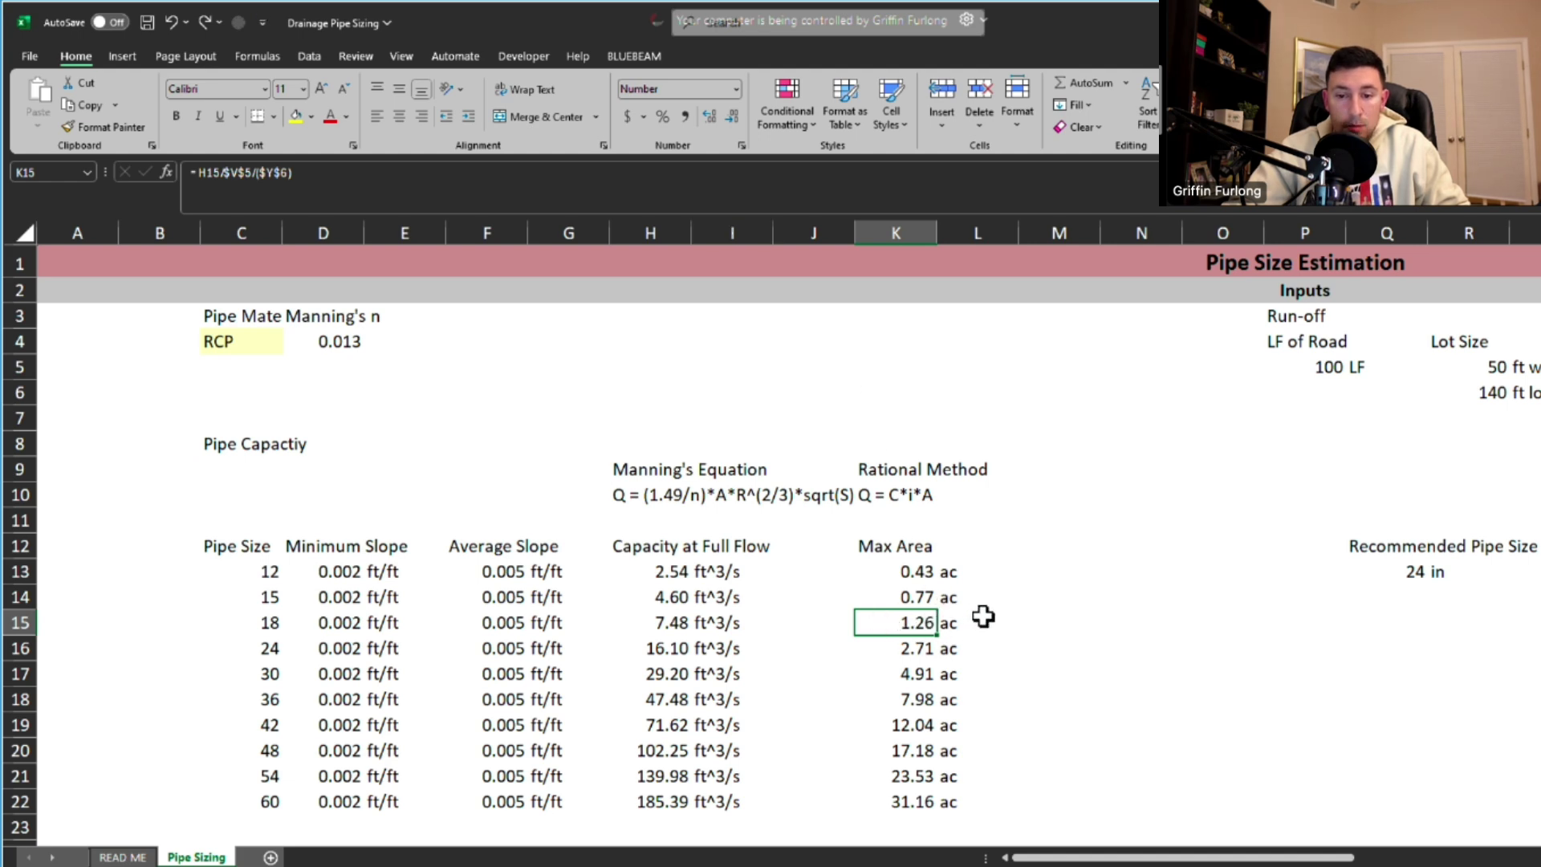
{"action": "scroll", "coordinate": [982, 614], "scroll_direction": "right", "scroll_amount": 3}
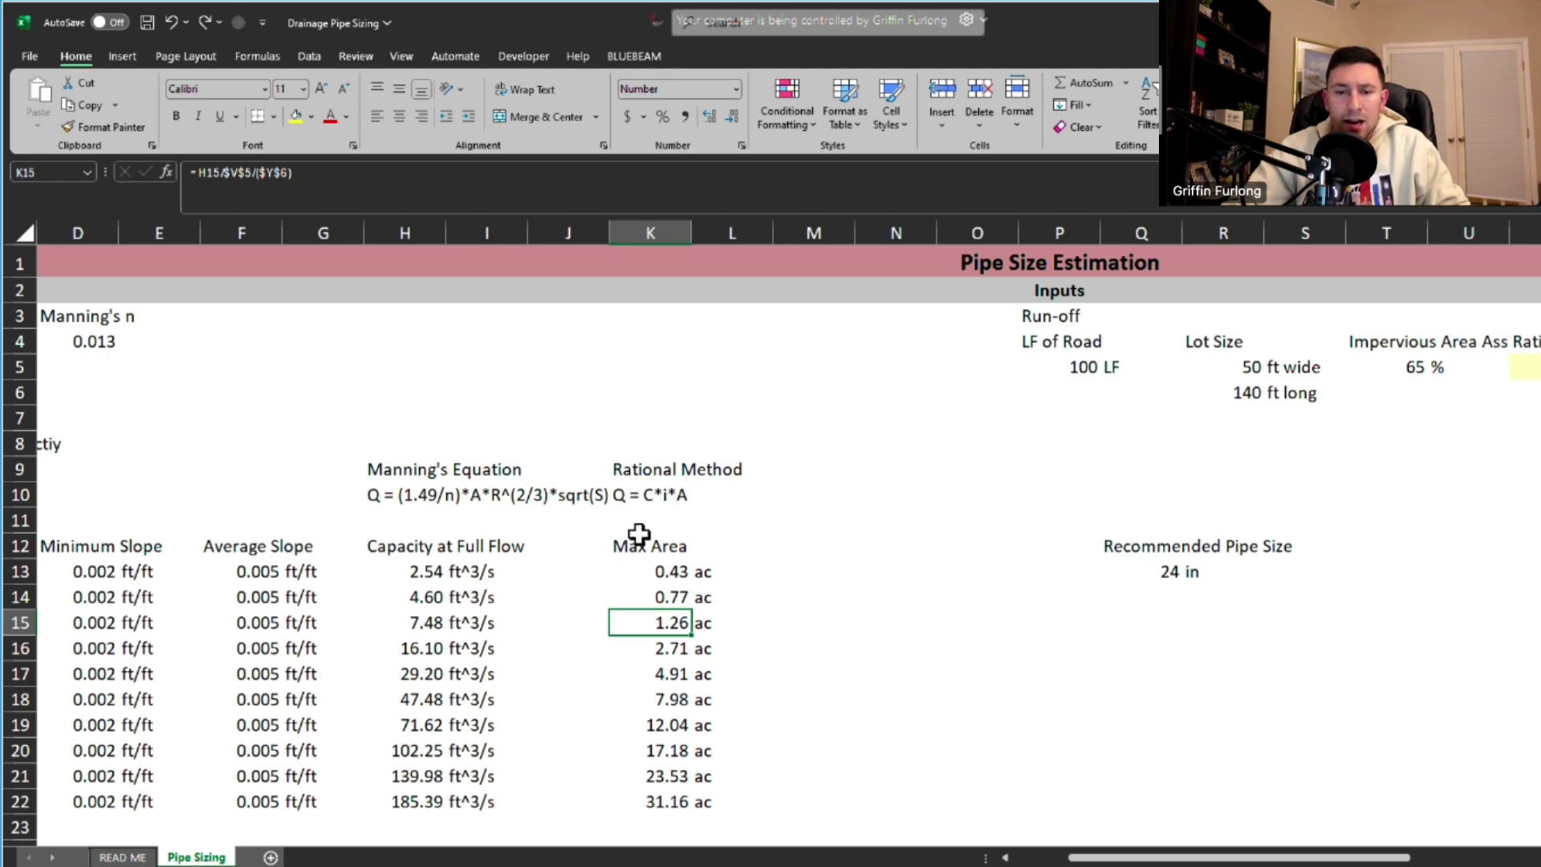
- Inspect the 18-inch capacity formula in H15, the 0.85 runoff coefficient in V5 and 7 in rainfall in Y6, then return to Revu
{"action": "left_click", "coordinate": [464, 623]}
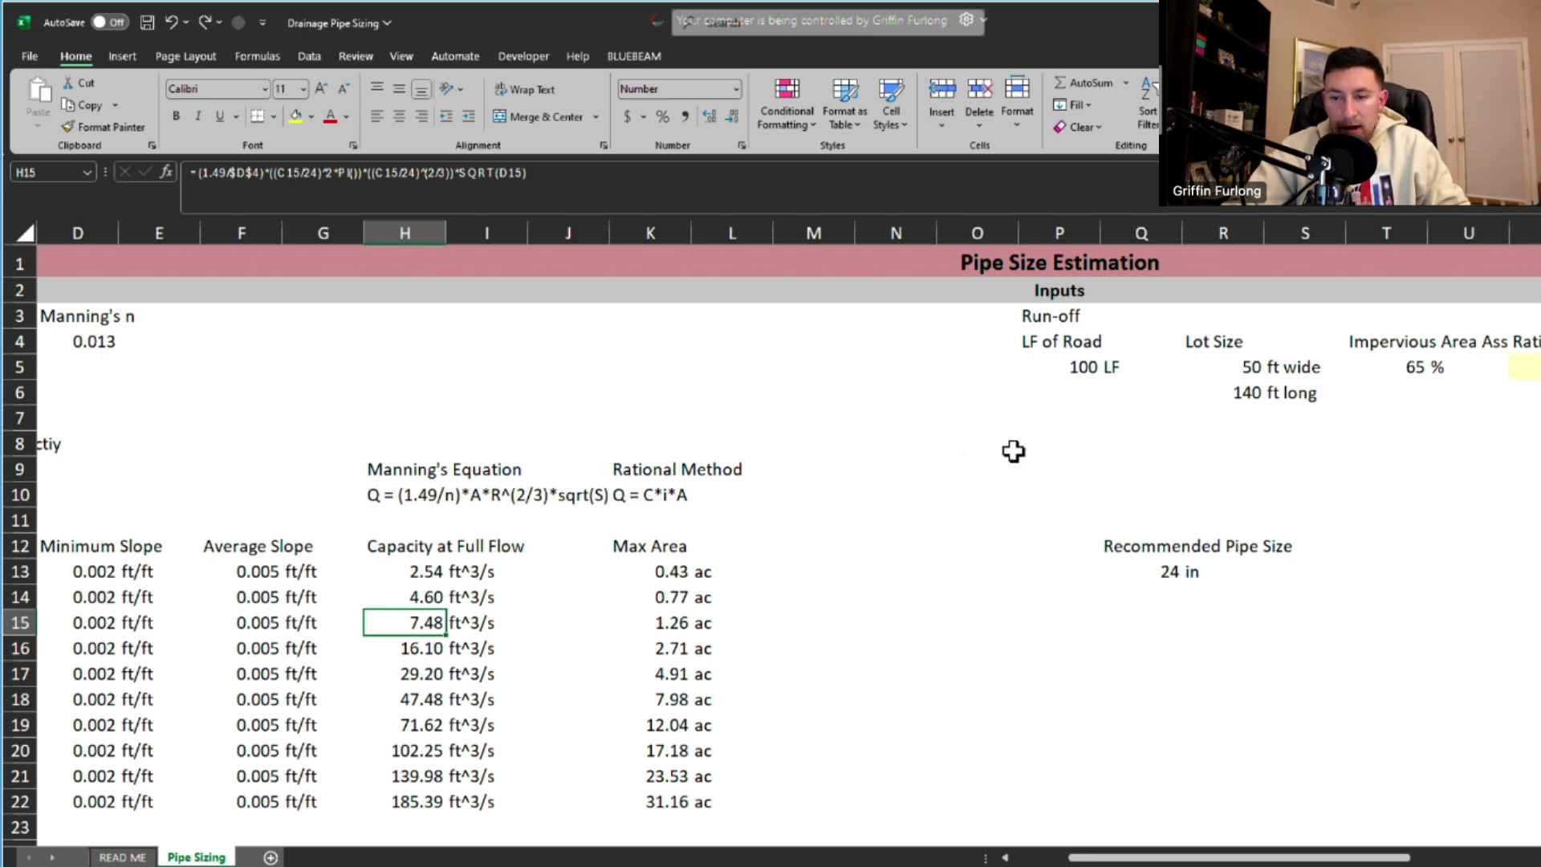
{"action": "scroll", "coordinate": [1013, 451], "scroll_direction": "right", "scroll_amount": 3}
{"action": "scroll", "coordinate": [1013, 451], "scroll_direction": "right", "scroll_amount": 6}
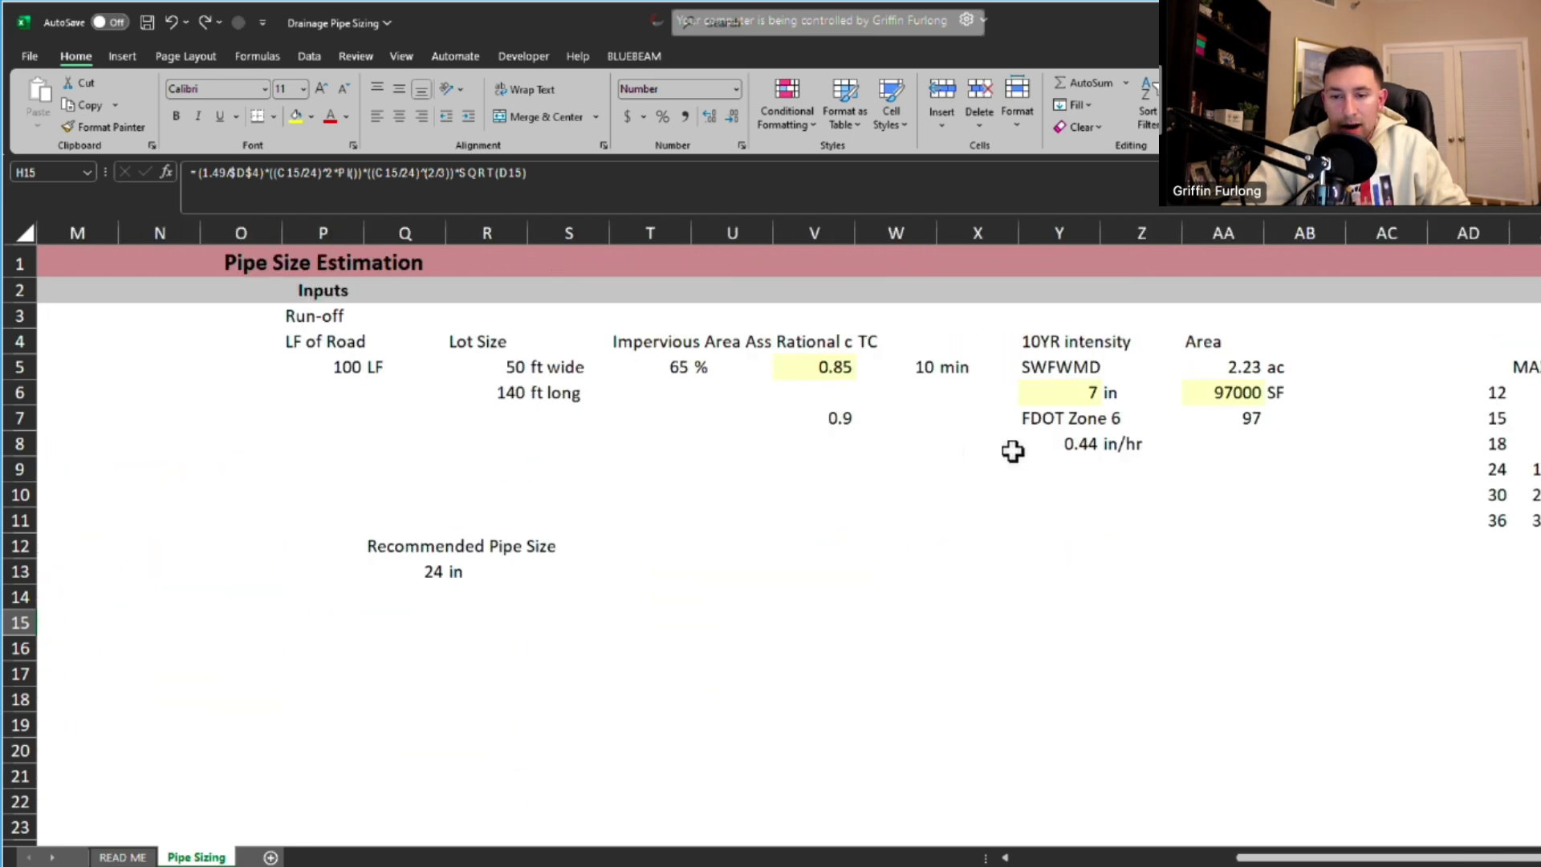
{"action": "left_click", "coordinate": [794, 369]}
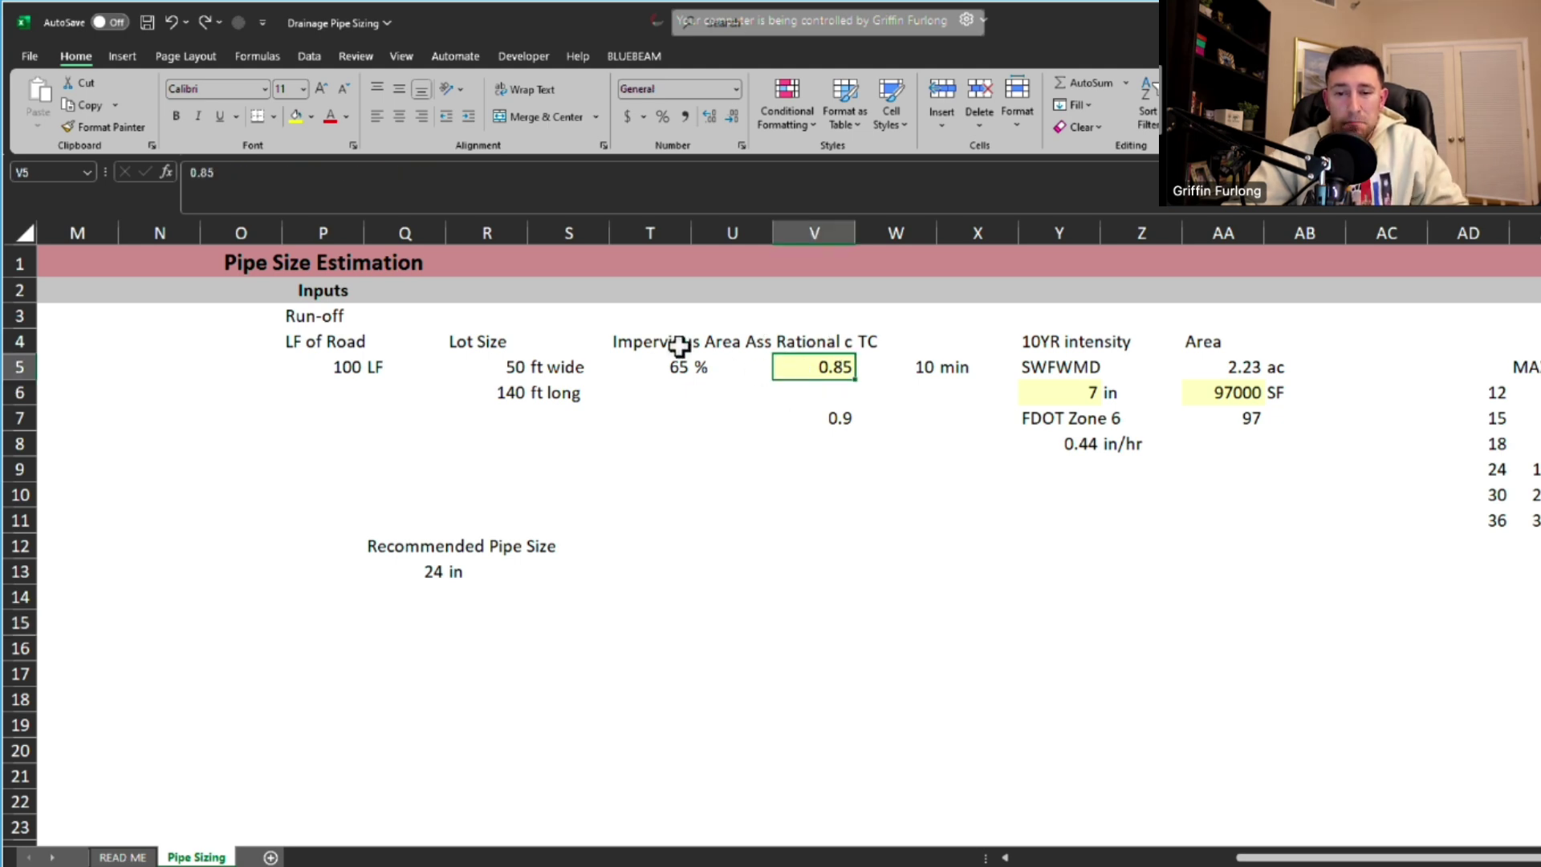
{"action": "left_click", "coordinate": [1030, 394]}
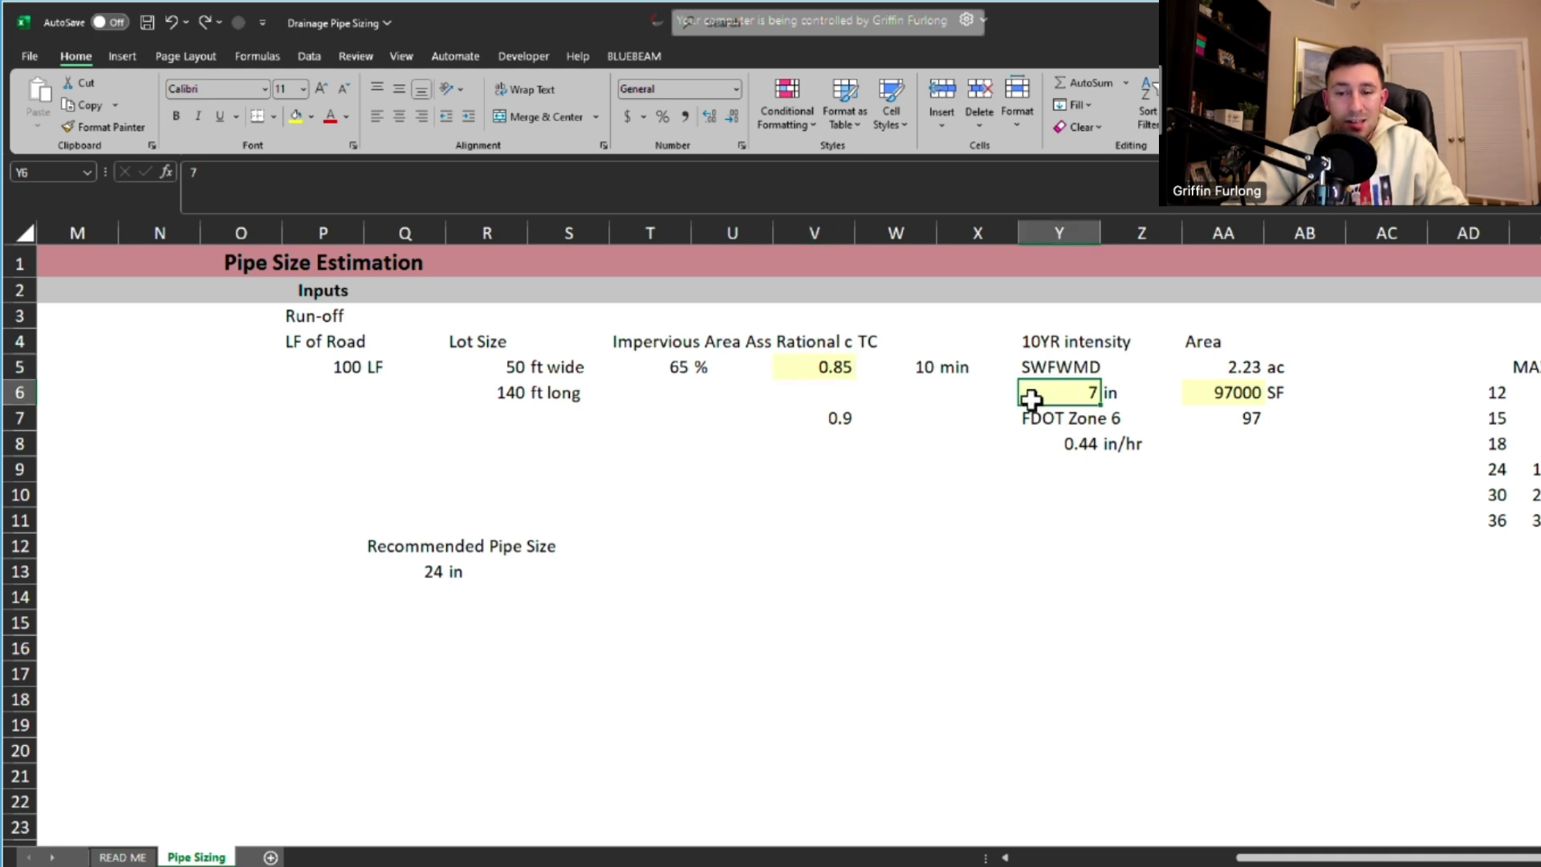
{"action": "scroll", "coordinate": [987, 456], "scroll_direction": "left", "scroll_amount": 3}
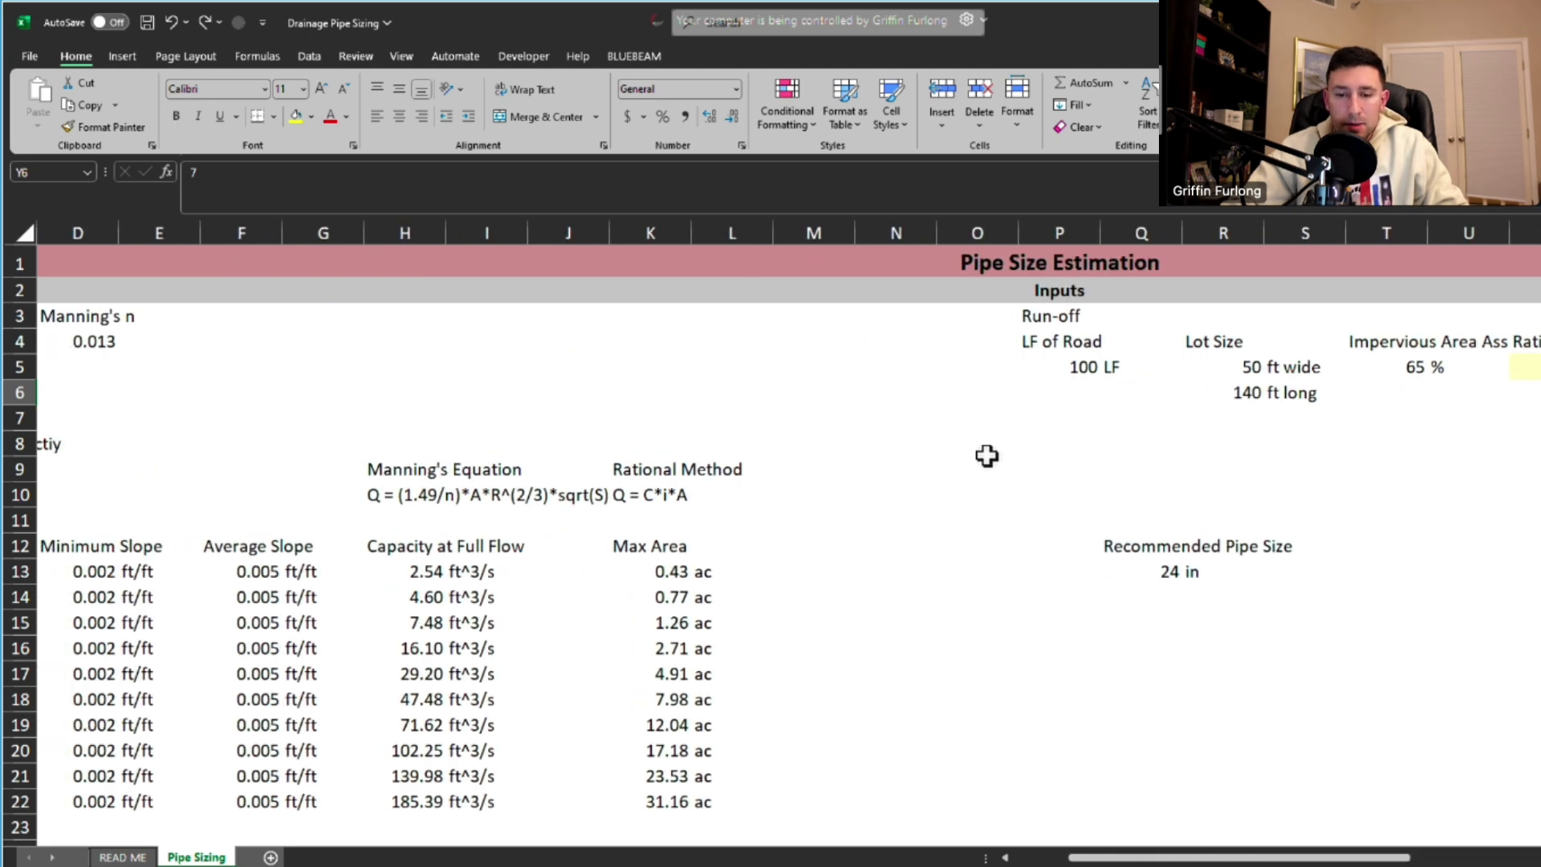
{"action": "scroll", "coordinate": [986, 456], "scroll_direction": "left", "scroll_amount": 1}
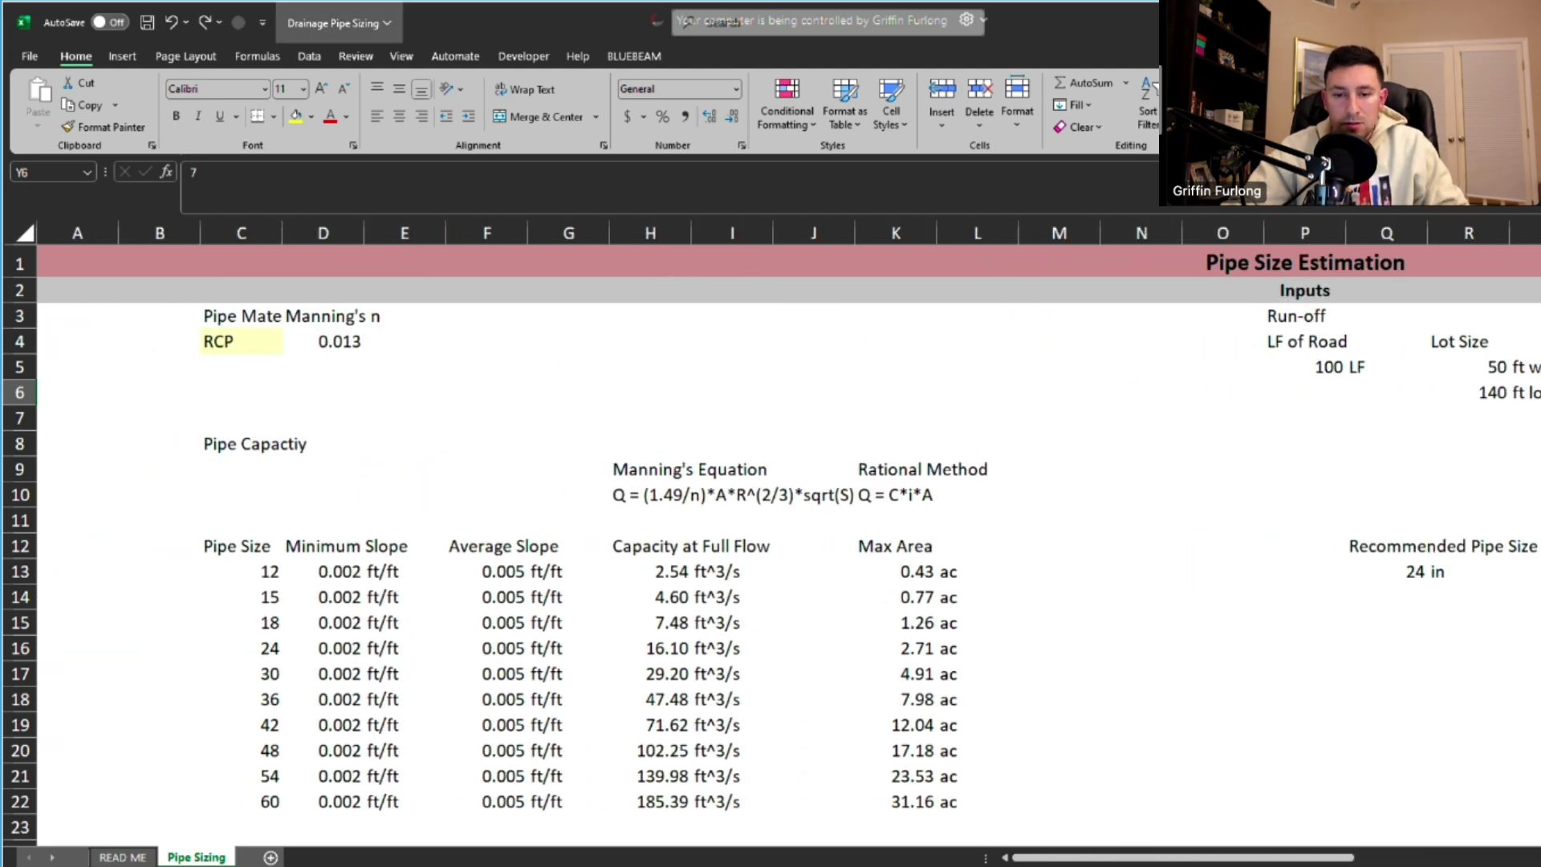
{"action": "key", "text": "alt+Tab"}
- Deselect the 1.22 ac markup, then trace the 18-inch row C15:K15 to 1.26 ac and check the 24-inch 2.71 ac limit
{"action": "left_click", "coordinate": [1047, 556]}
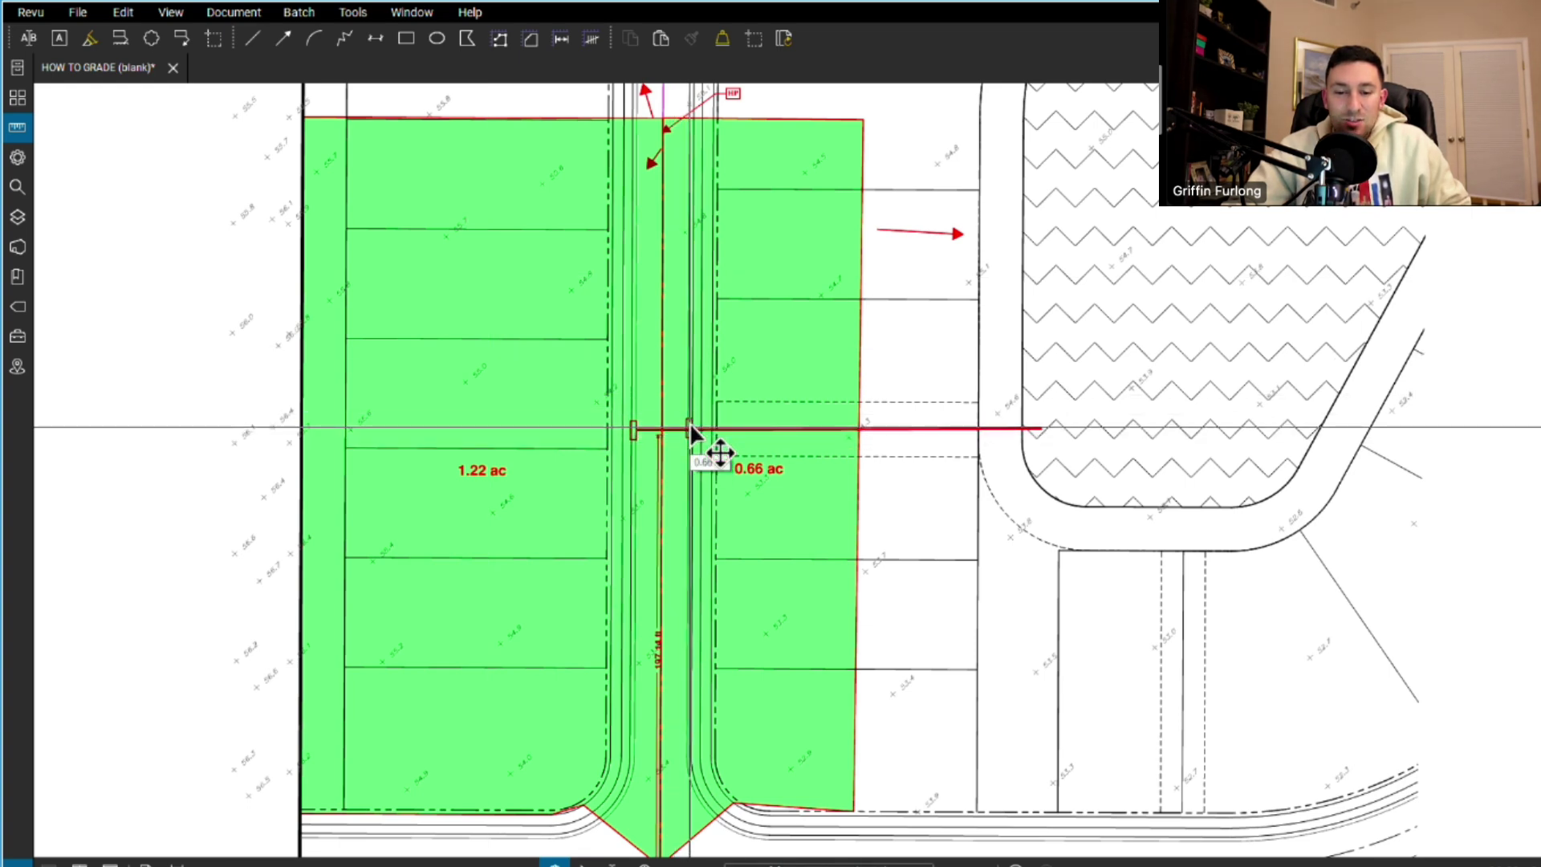
{"action": "key", "text": "alt+Tab"}
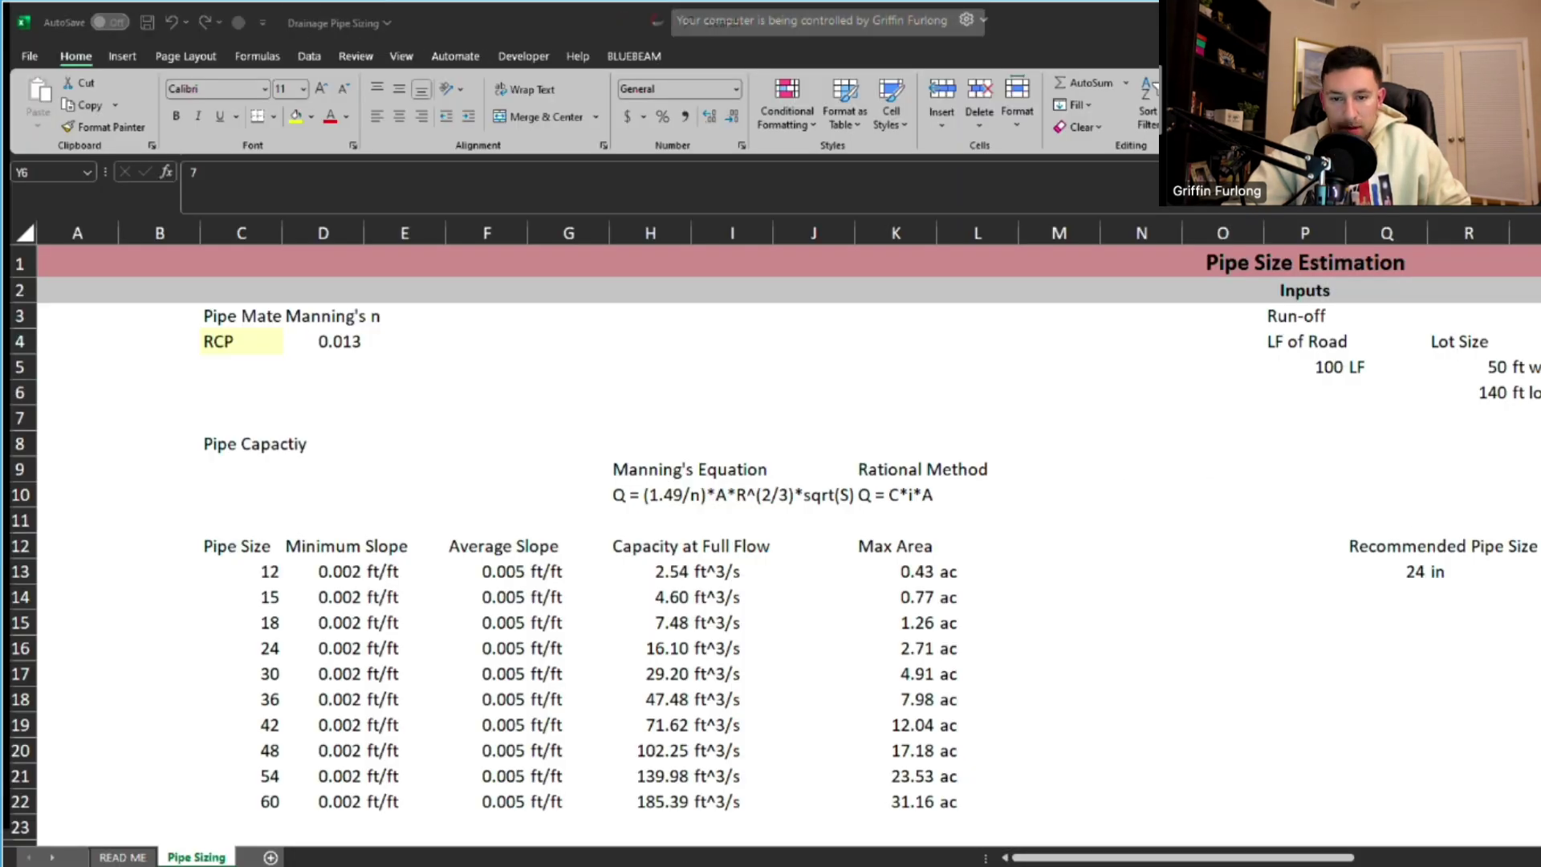
{"action": "left_click", "coordinate": [891, 622]}
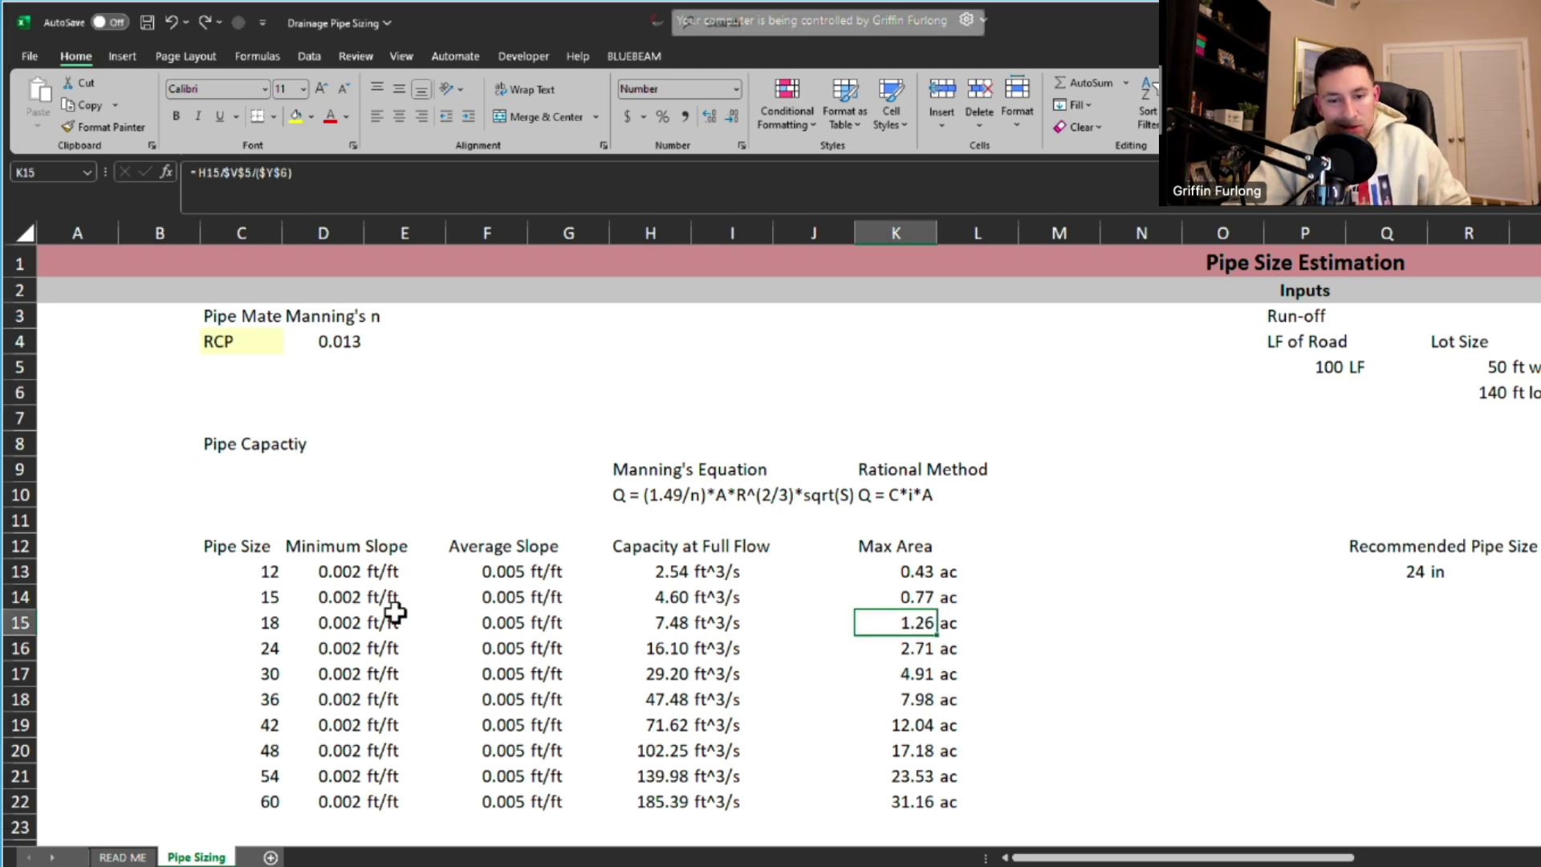
{"action": "left_click", "coordinate": [242, 623]}
{"action": "left_click_drag", "start_coordinate": [242, 622], "coordinate": [265, 656]}
{"action": "left_click", "coordinate": [882, 651]}
- Add a 24" callout on the red inlet pipe east of the 0.66 ac sub-basin and position it beside the pipe
{"action": "key", "text": "alt+Tab"}
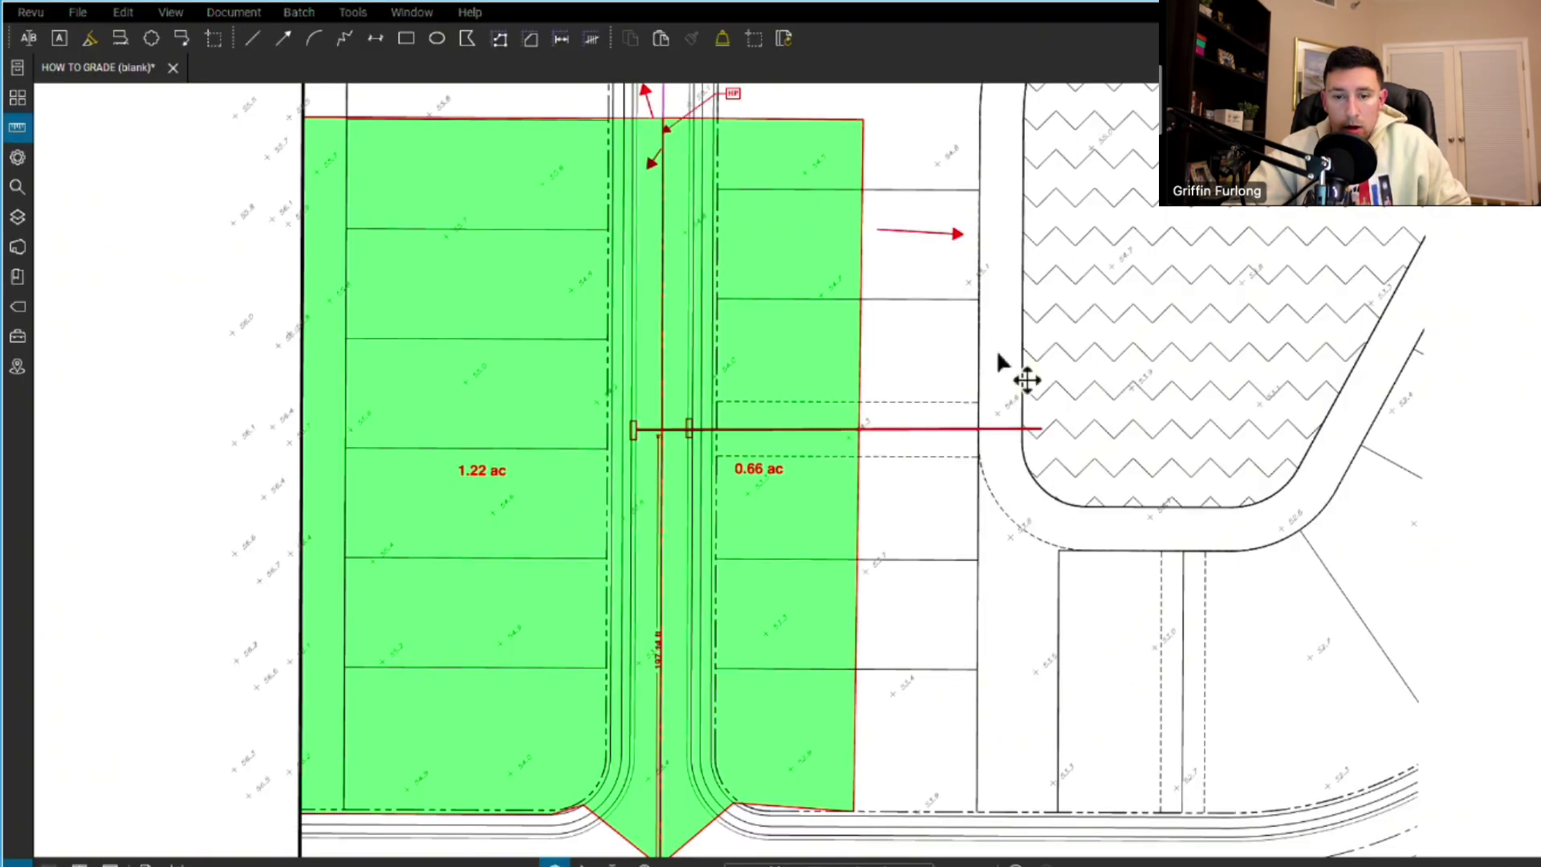
{"action": "left_click", "coordinate": [253, 38]}
{"action": "left_click", "coordinate": [182, 38]}
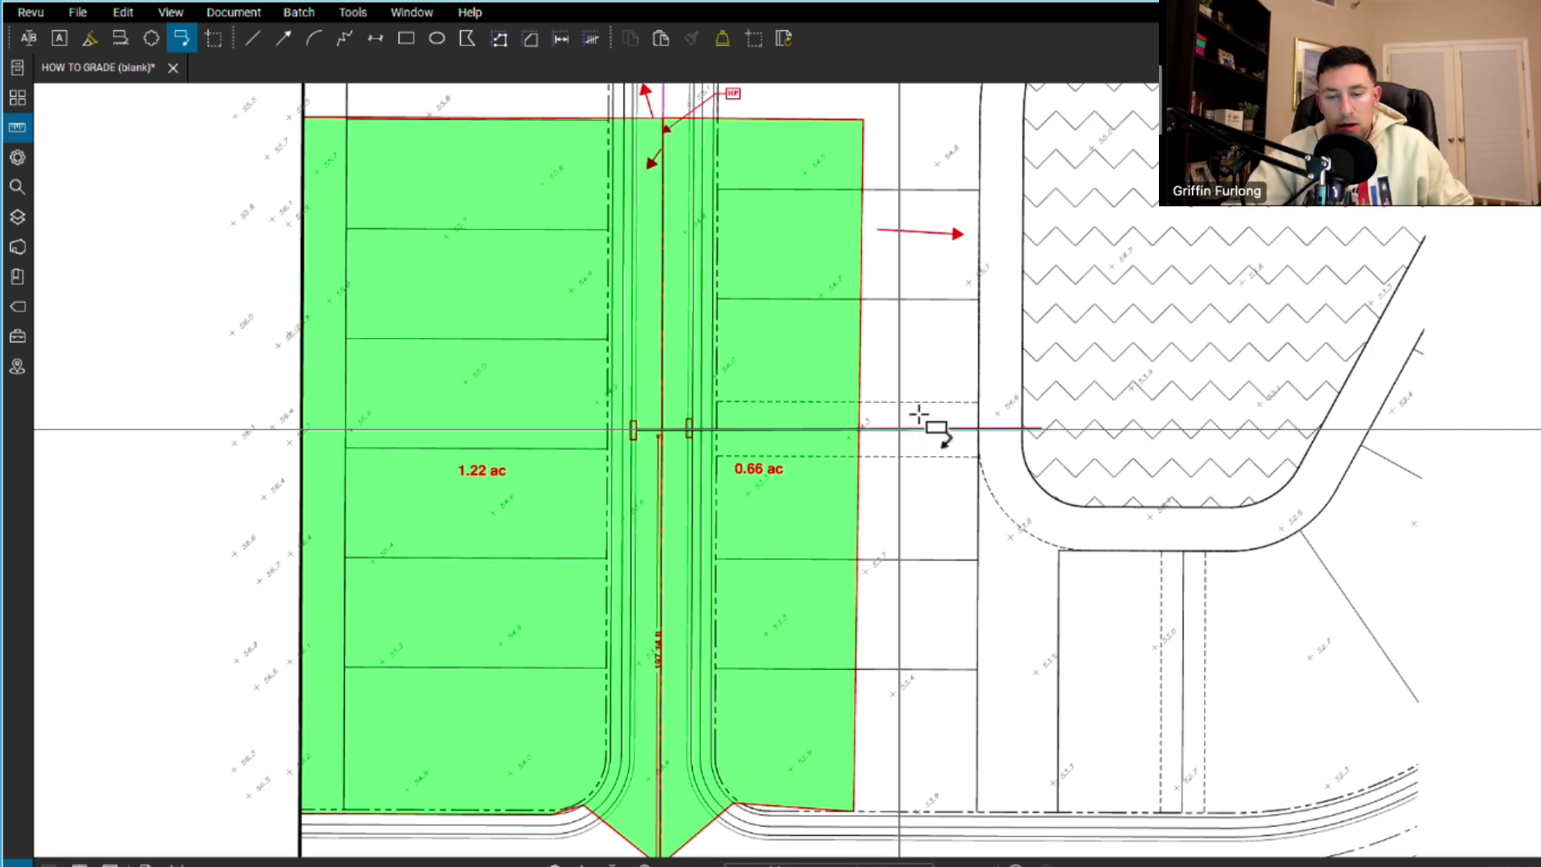
{"action": "left_click", "coordinate": [901, 428]}
{"action": "left_click", "coordinate": [979, 372]}
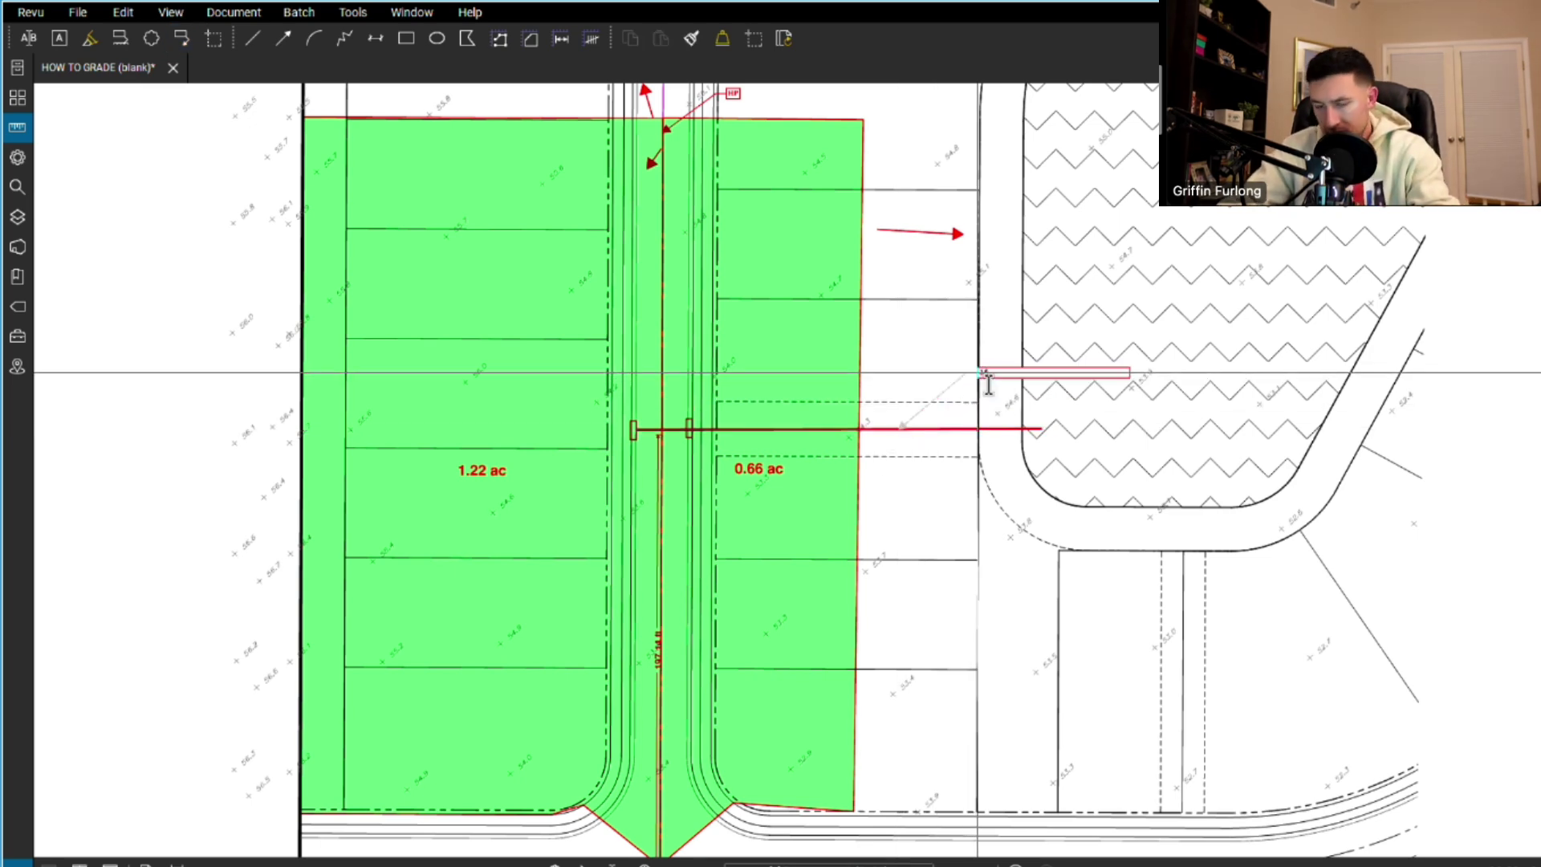
{"action": "type", "text": "24\""}
{"action": "scroll", "coordinate": [836, 291], "scroll_direction": "up", "scroll_amount": 4}
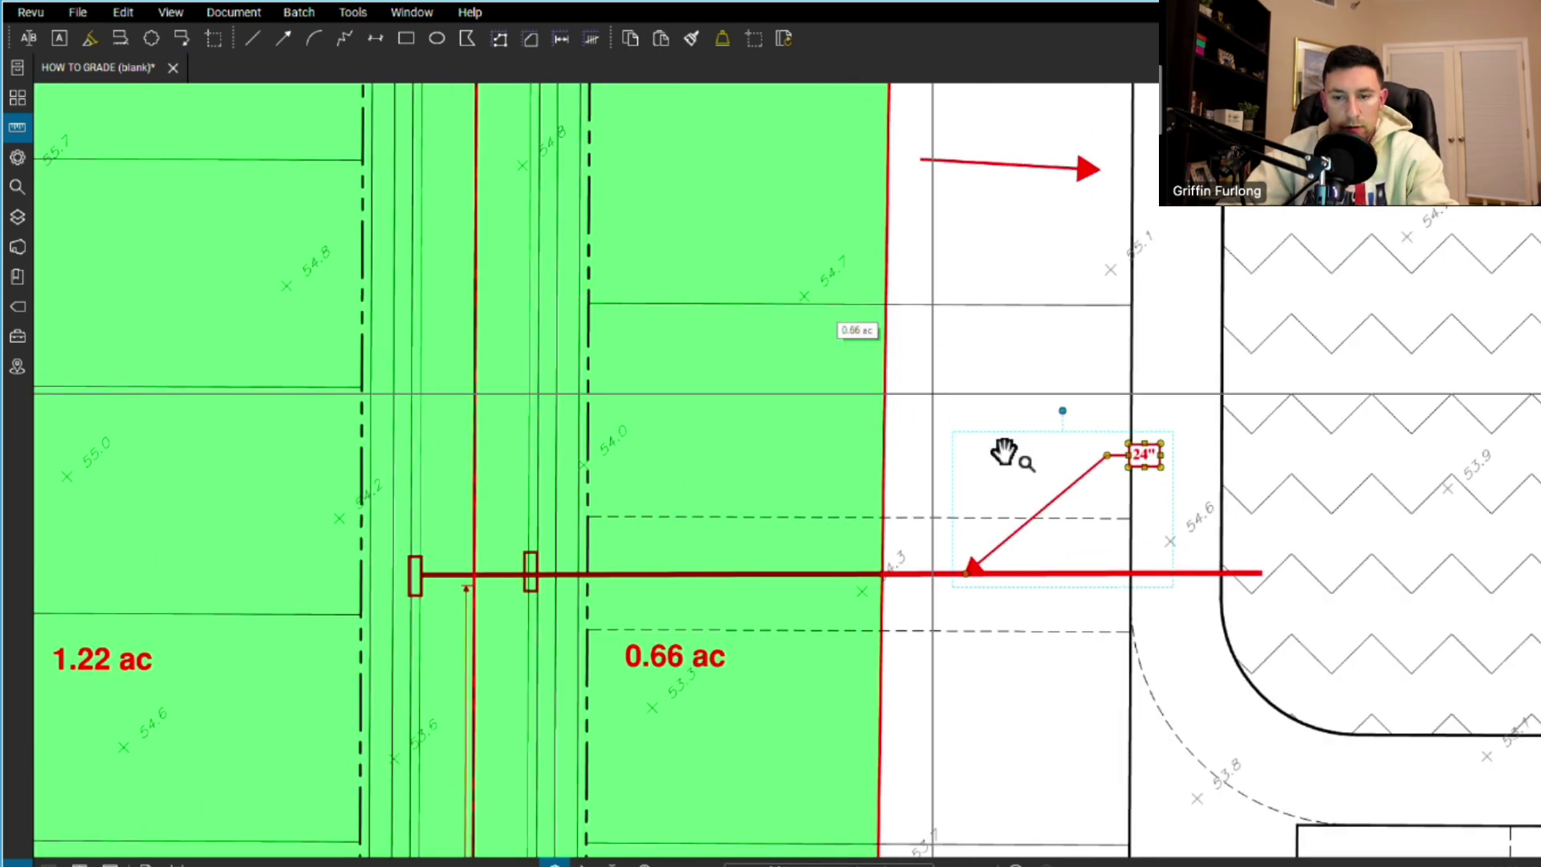
{"action": "mouse_move", "coordinate": [1030, 523]}
{"action": "left_mouse_down"}
{"action": "mouse_move", "coordinate": [784, 472]}
{"action": "mouse_move", "coordinate": [577, 506]}
{"action": "mouse_move", "coordinate": [549, 531]}
{"action": "left_mouse_up"}
{"action": "scroll", "coordinate": [1115, 357], "scroll_direction": "down", "scroll_amount": 5}
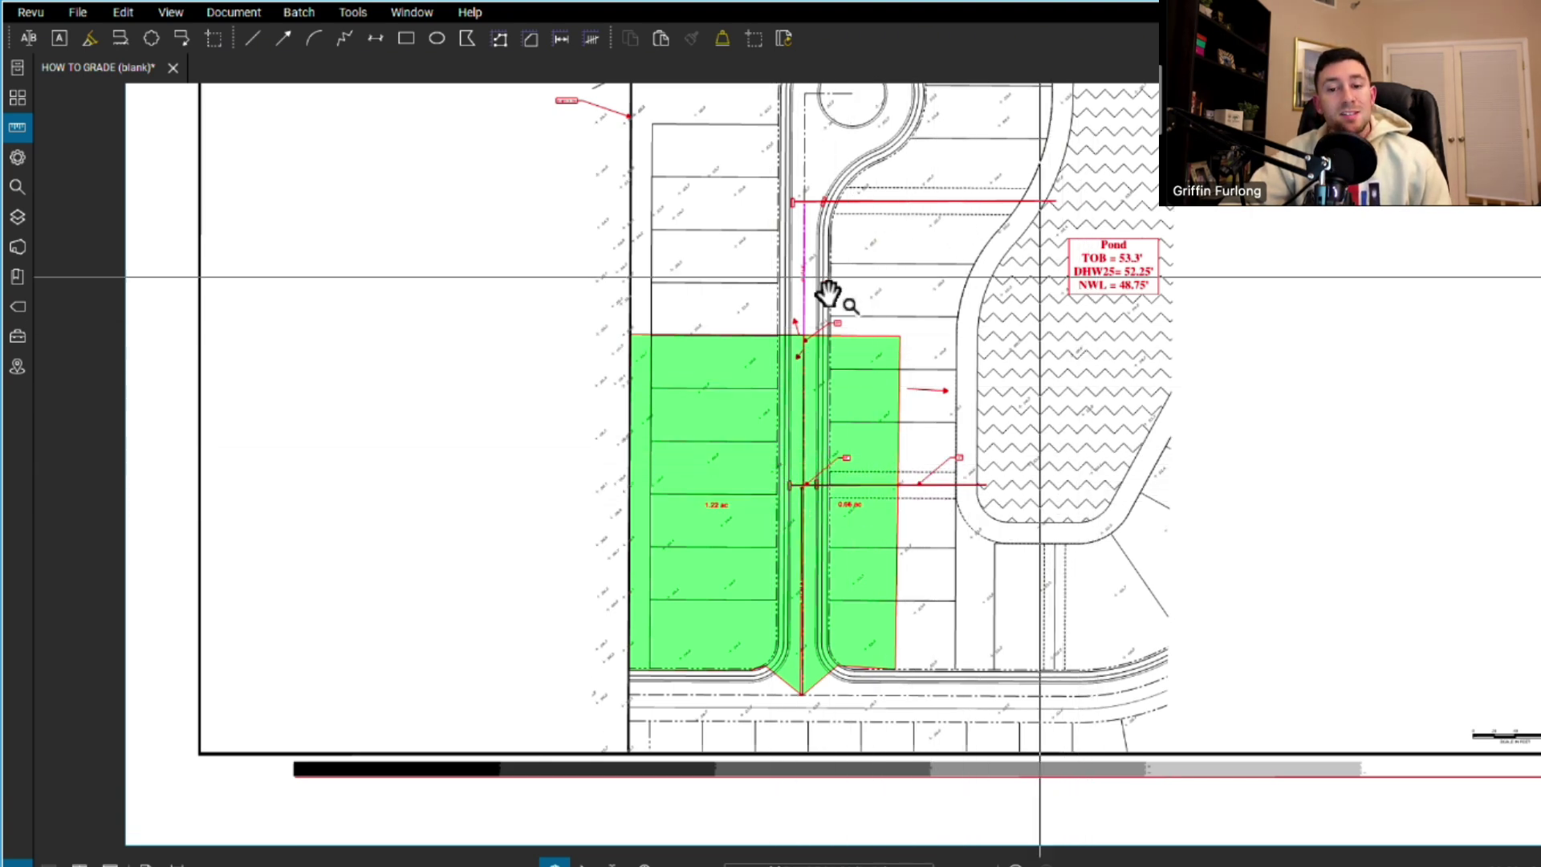
{"action": "scroll", "coordinate": [936, 585], "scroll_direction": "up", "scroll_amount": 3}
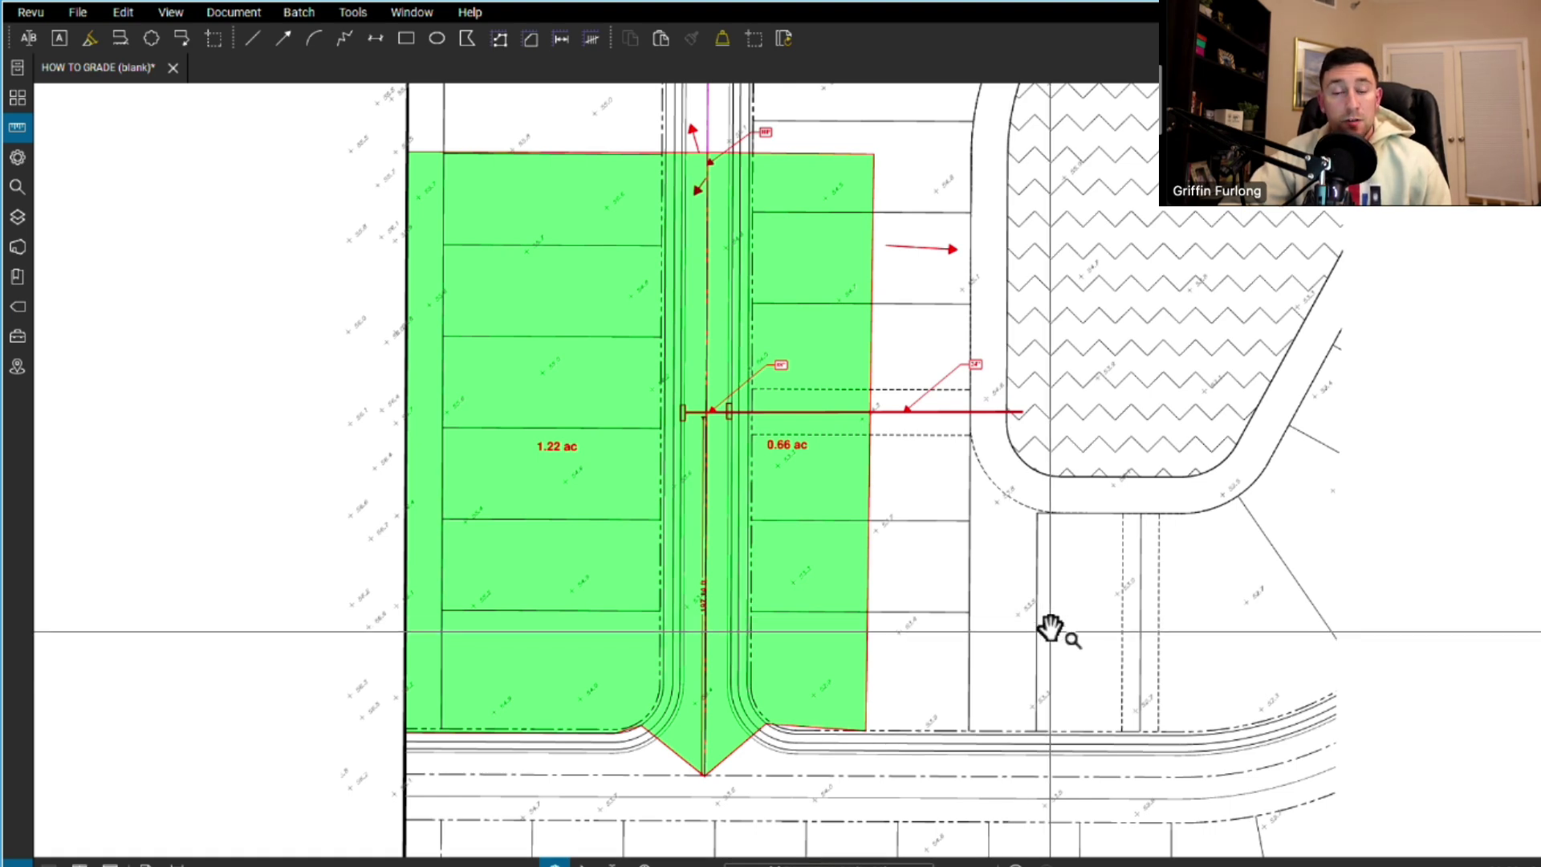
{"action": "scroll", "coordinate": [1027, 610], "scroll_direction": "down", "scroll_amount": 2}
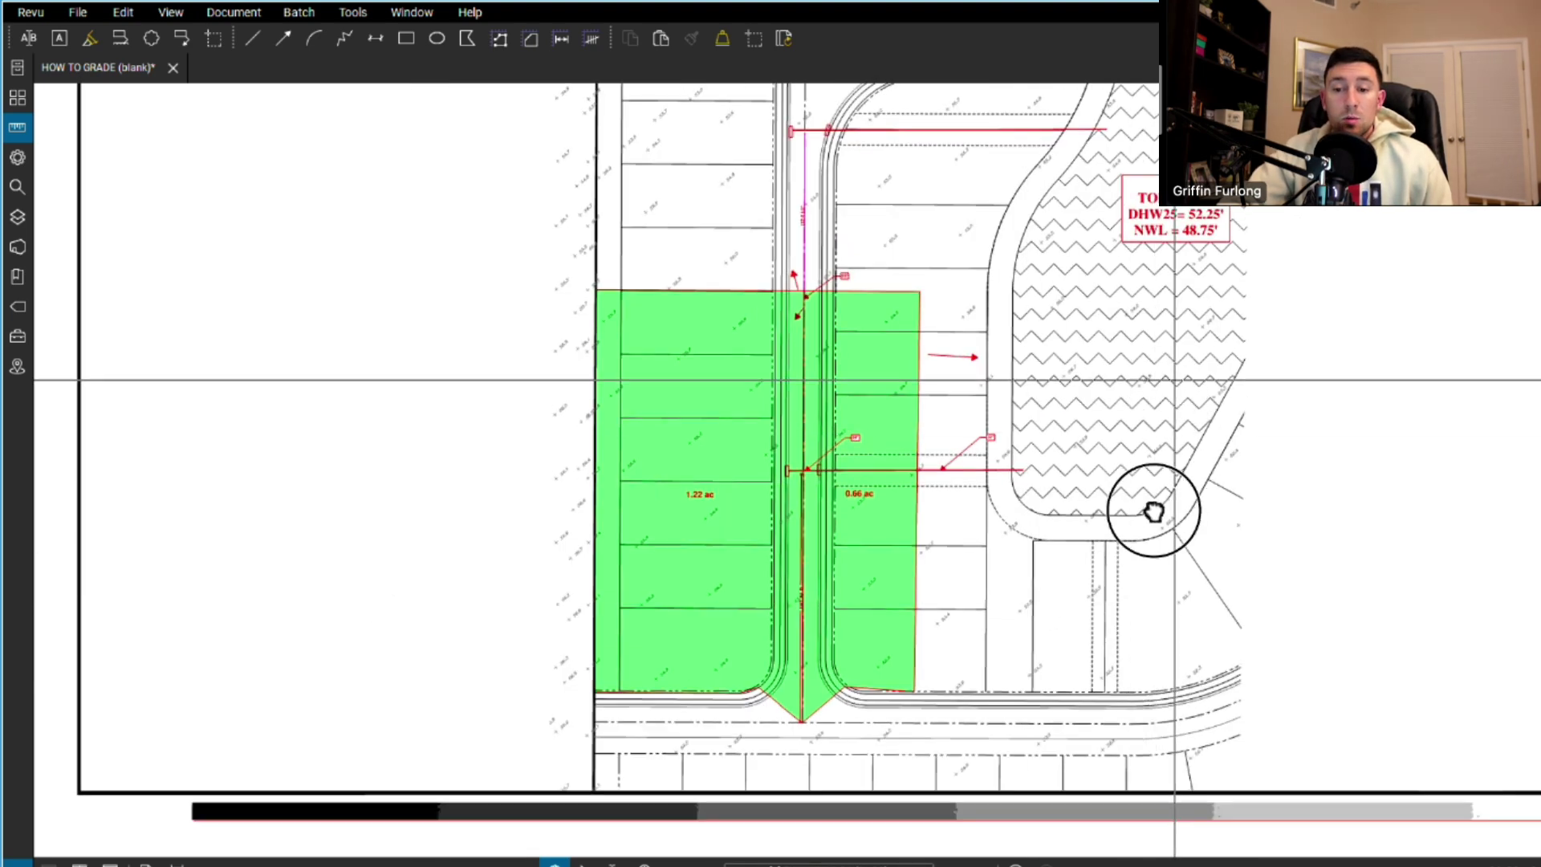
{"action": "left_click_drag", "start_coordinate": [1148, 522], "coordinate": [1053, 670]}
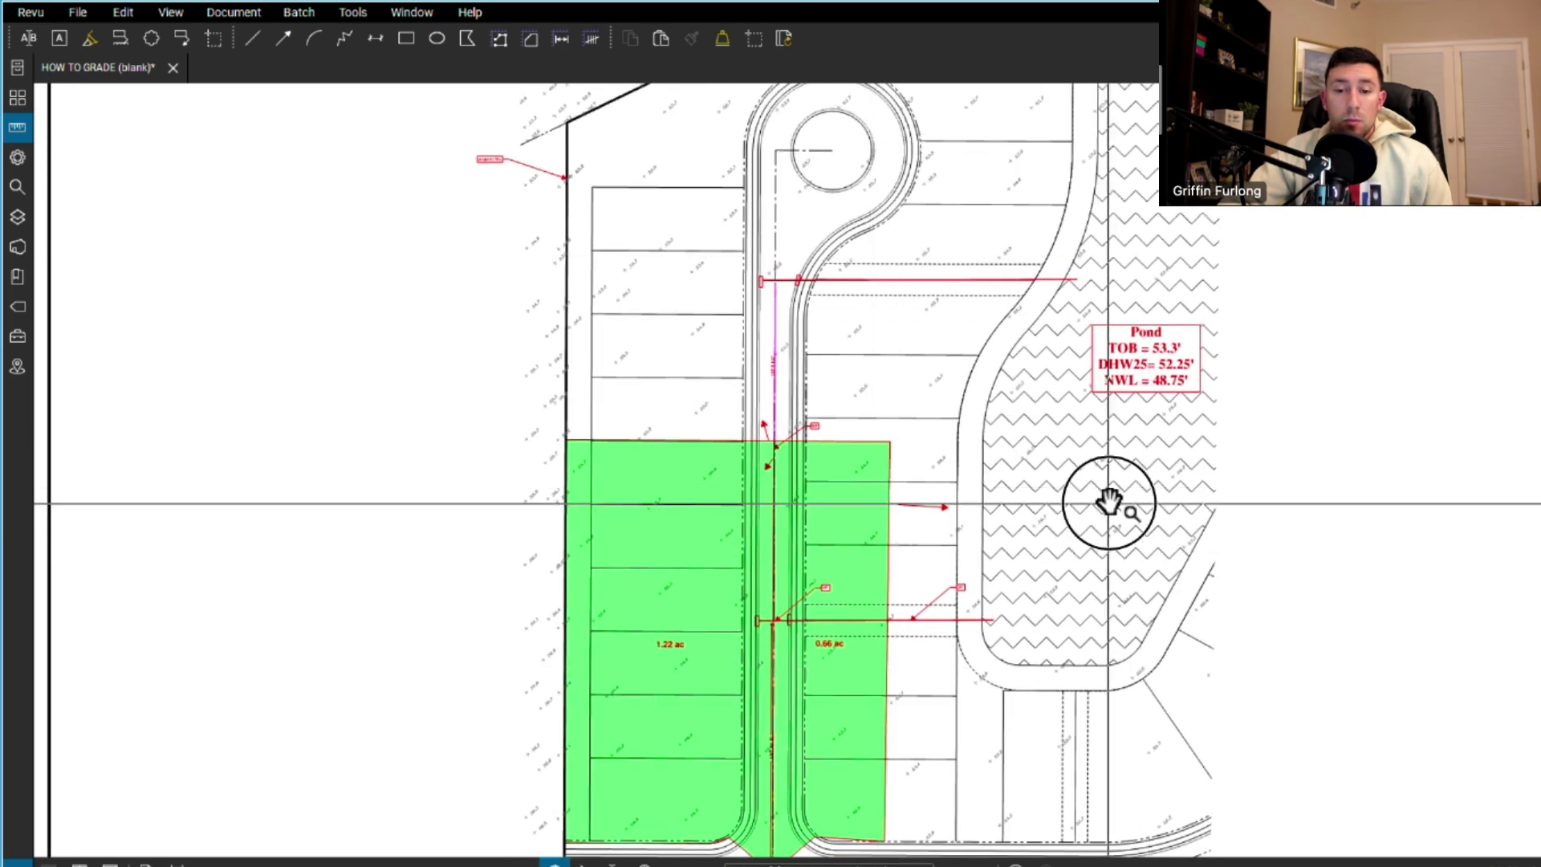
{"action": "left_click_drag", "start_coordinate": [1107, 505], "coordinate": [1125, 413]}
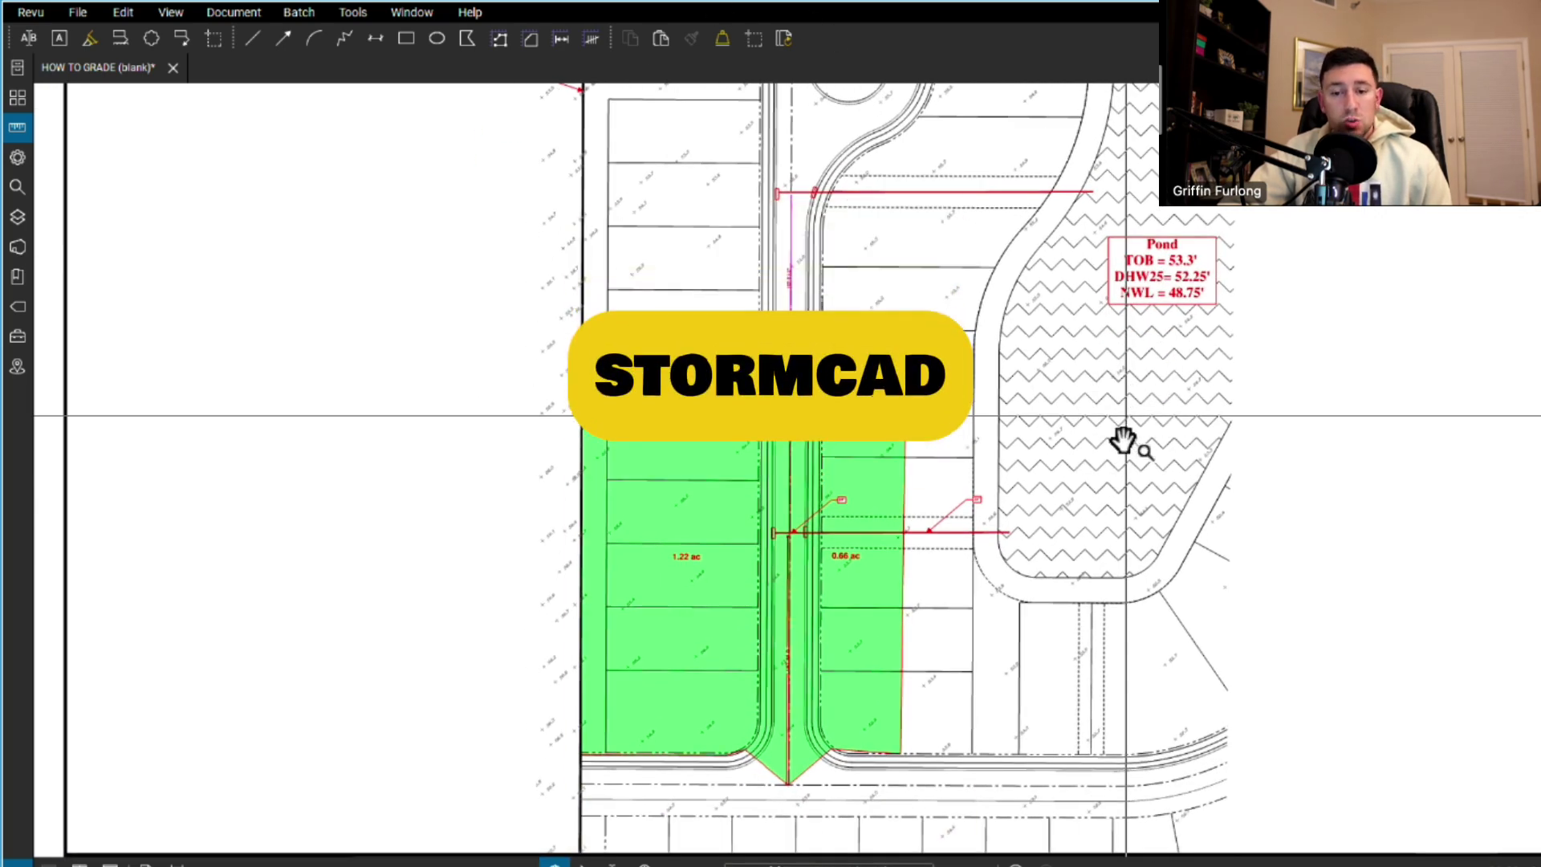
{"action": "scroll", "coordinate": [936, 637], "scroll_direction": "up", "scroll_amount": 2}
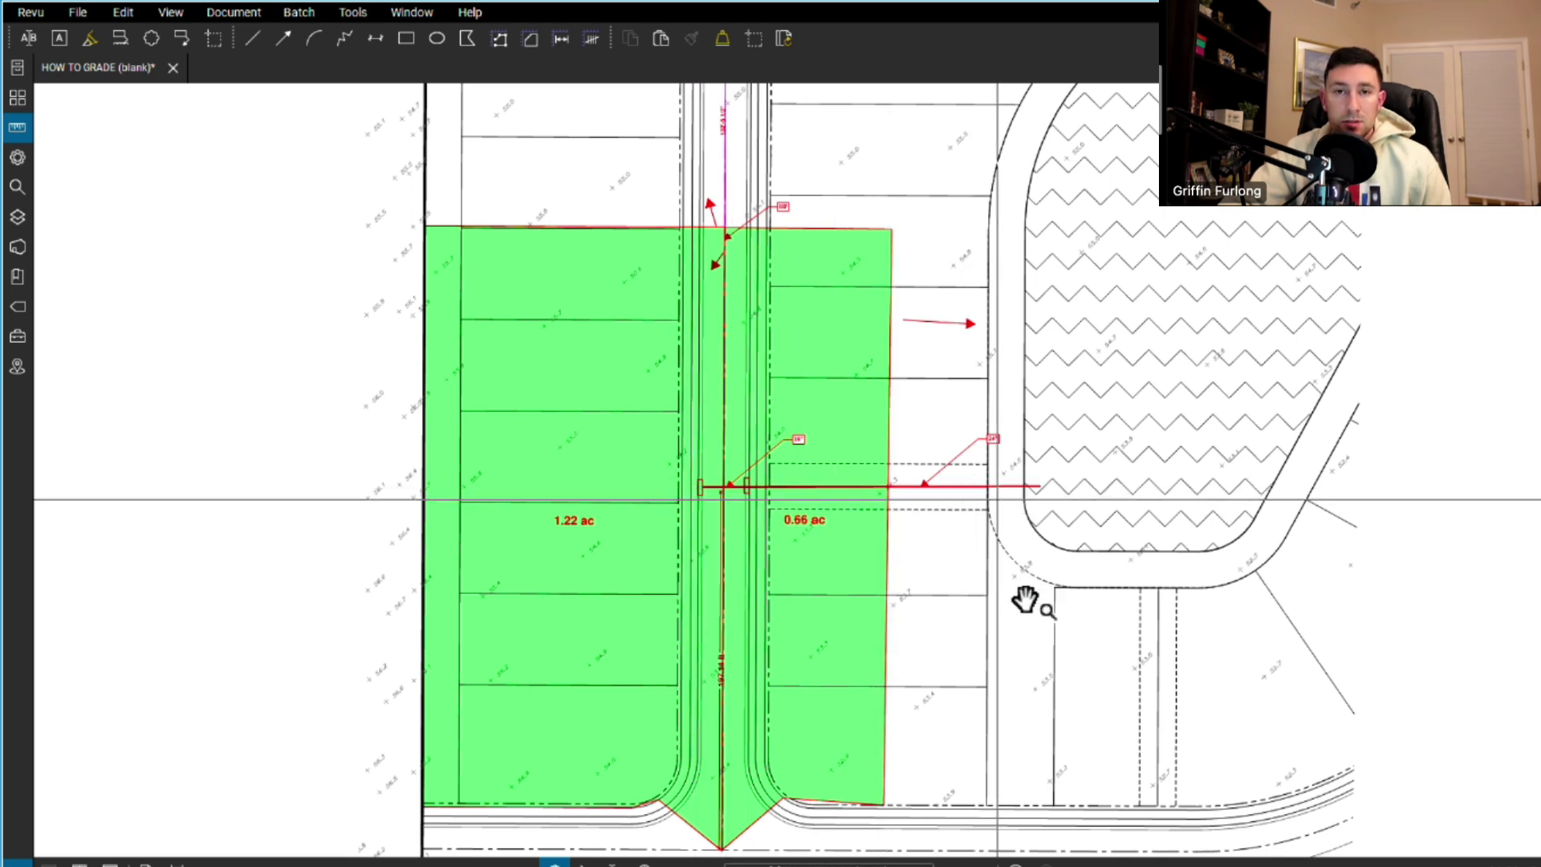
{"action": "scroll", "coordinate": [1021, 599], "scroll_direction": "up", "scroll_amount": 1}
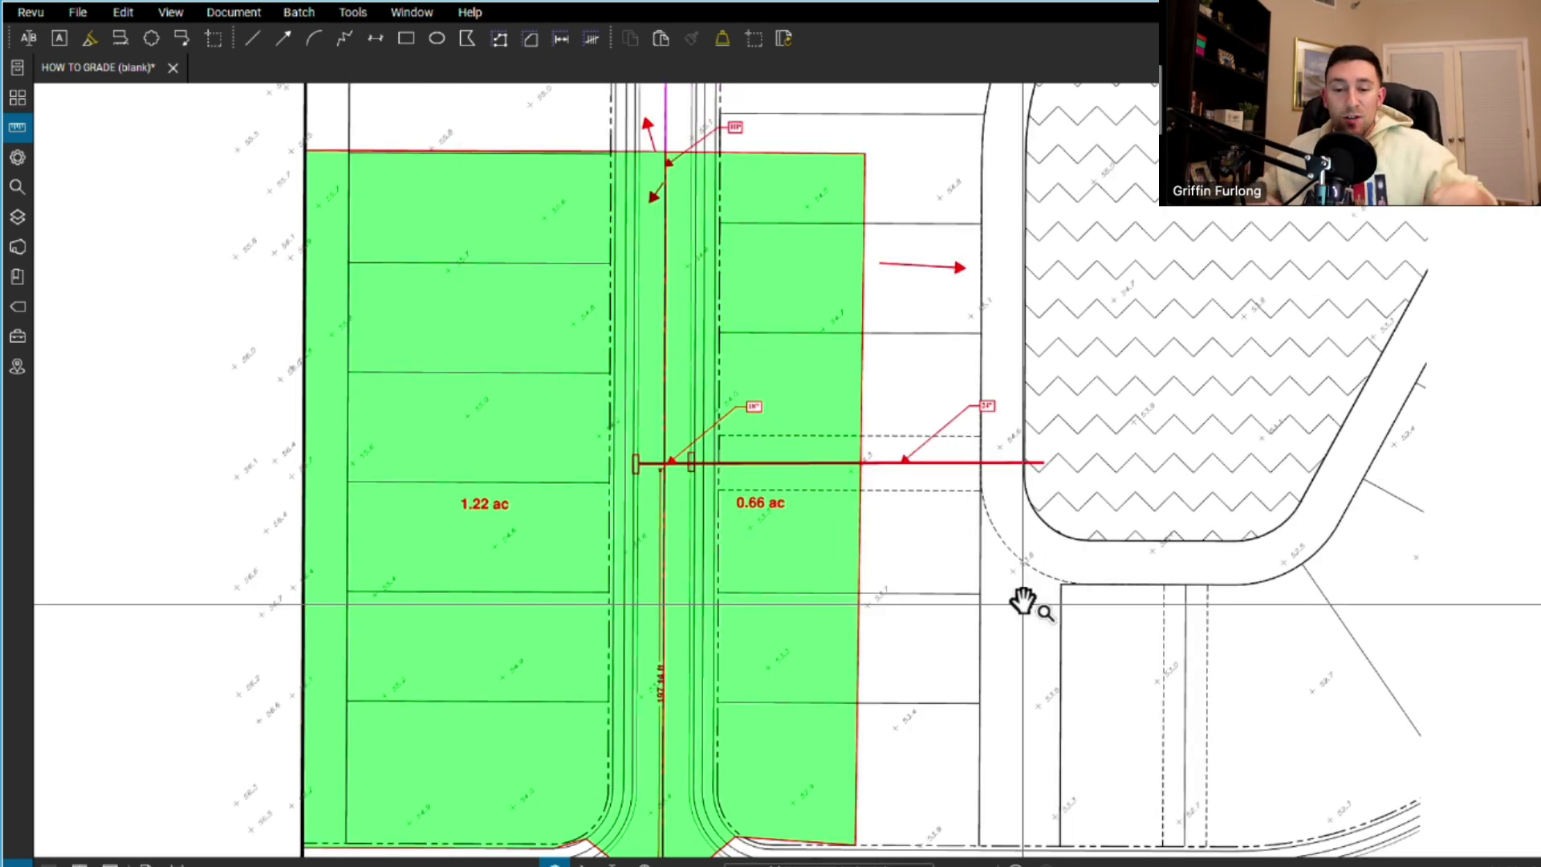